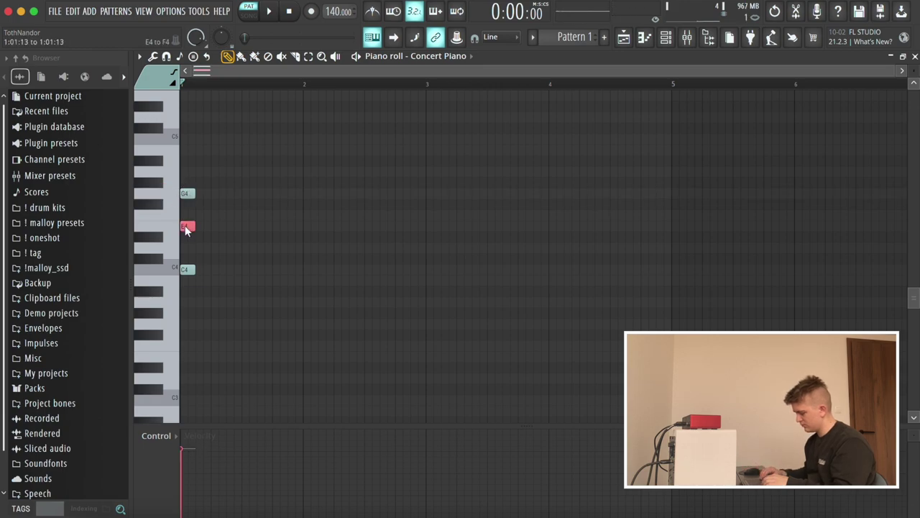
Raise the E4 note an octave to E5, stretch the C4, G4 and E5 chord to one full bar, and play it.
{"action": "key", "text": "super+Up"}
{"action": "key", "text": "super+d"}
{"action": "key", "text": "super+a"}
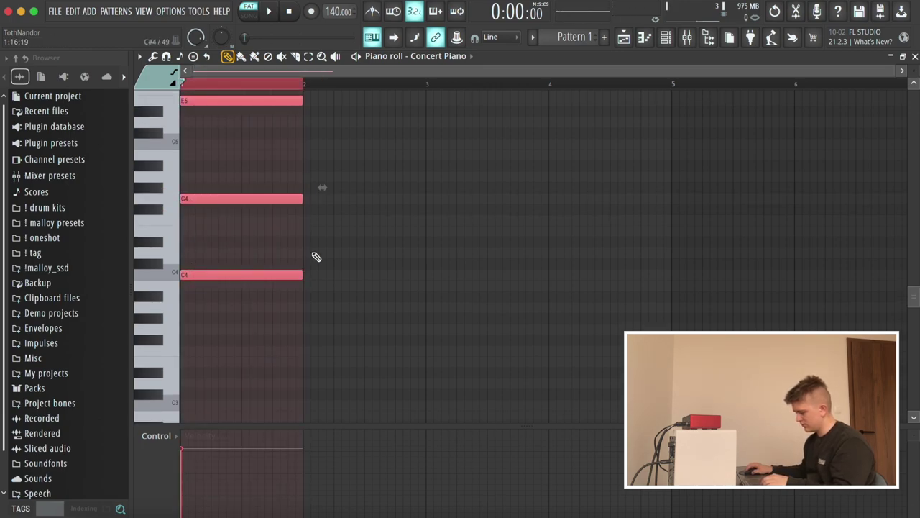
{"action": "key", "text": "super+d"}
{"action": "key", "text": "alt+s"}
{"action": "key", "text": "Return"}
{"action": "key", "text": "space"}
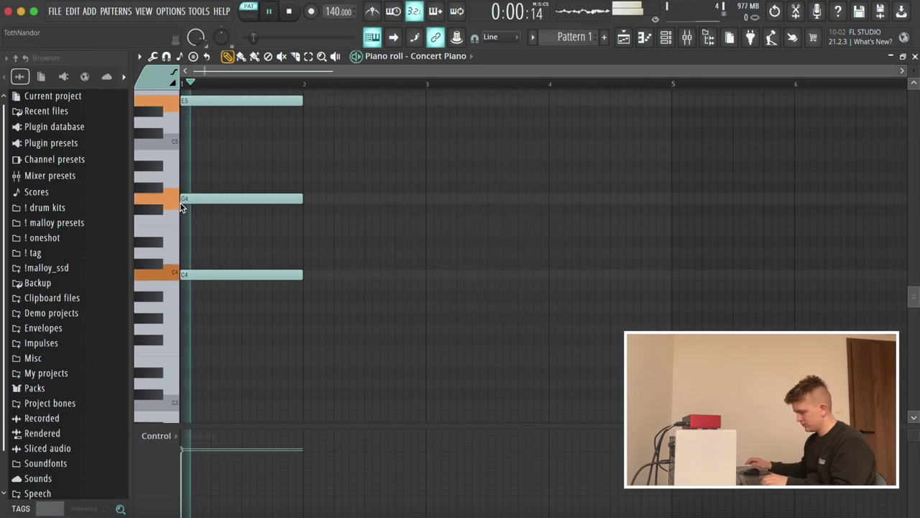
Duplicate the C4, G4 and E5 chord from bar 1 into bar 2 and audition it.
{"action": "scroll", "coordinate": [269, 170], "scroll_direction": "up", "scroll_amount": 2}
{"action": "scroll", "coordinate": [273, 172], "scroll_direction": "up", "scroll_amount": 1}
{"action": "left_click_drag", "start_coordinate": [276, 365], "coordinate": [257, 150]}
{"action": "key", "text": "super+b"}
{"action": "key", "text": "space"}
{"action": "key", "text": "super+d"}
{"action": "key", "text": "space"}
Try D5 as bar 1's top note, with a one-bar C5 note starting on the second beat.
{"action": "left_click_drag", "start_coordinate": [251, 206], "coordinate": [246, 178]}
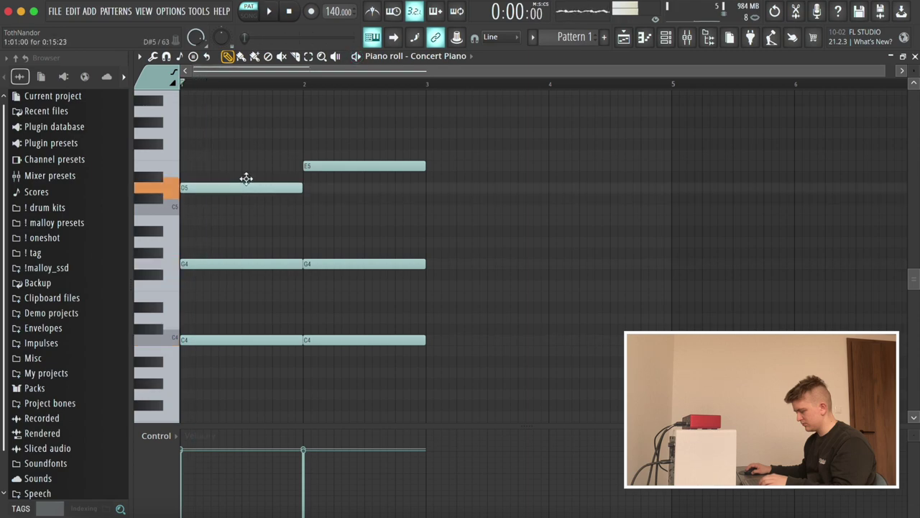
{"action": "key", "text": "space"}
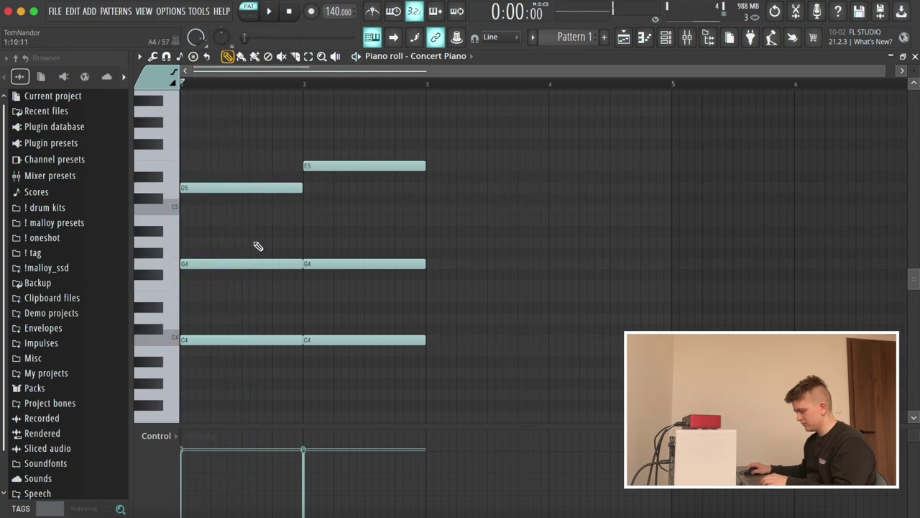
{"action": "key", "text": "space"}
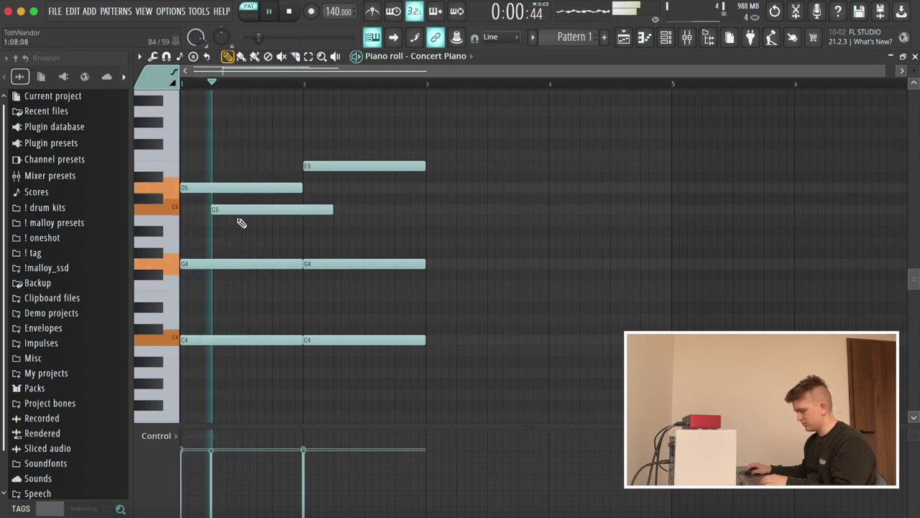
{"action": "key", "text": "space"}
{"action": "key", "text": "space"}
{"action": "right_click", "coordinate": [225, 208]}
{"action": "key", "text": "space"}
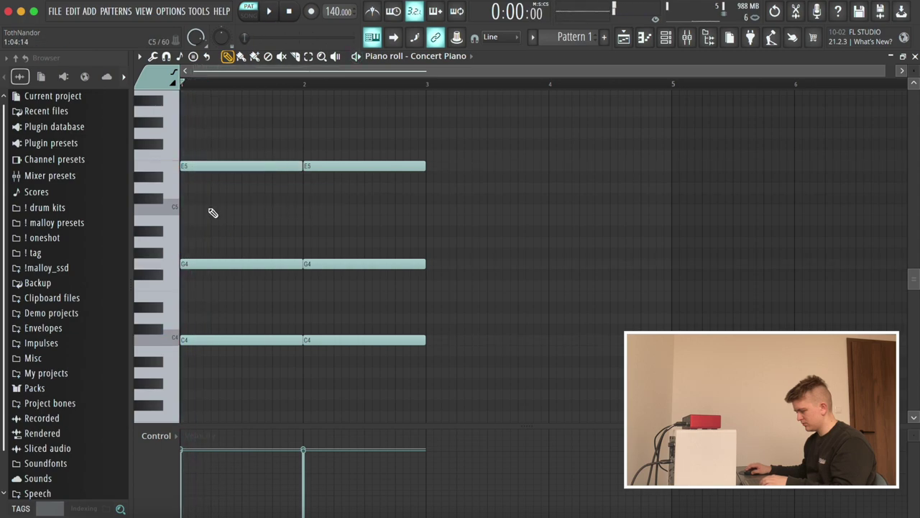
Audition D5 and B4 on the second beat of bar 1, settling on a one-bar C5 note there.
{"action": "key", "text": "space"}
{"action": "key", "text": "space"}
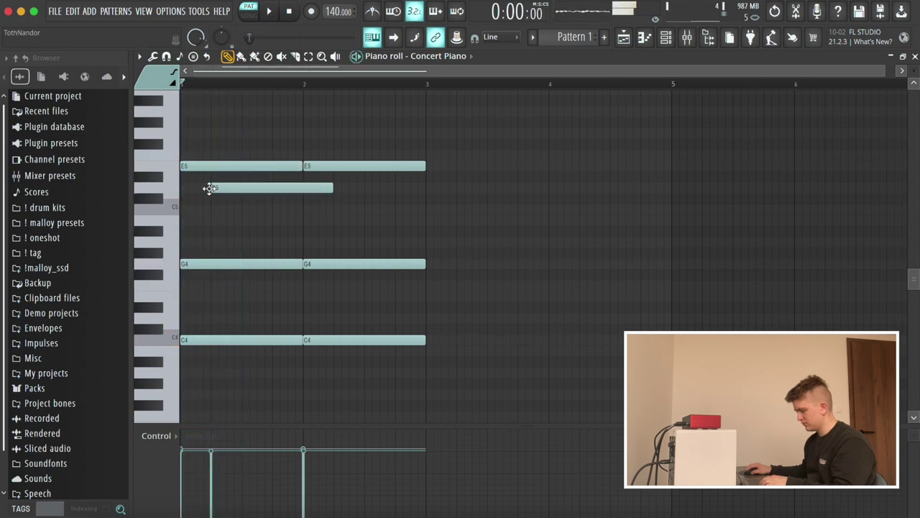
{"action": "right_click", "coordinate": [210, 188]}
{"action": "key", "text": "space"}
{"action": "left_click", "coordinate": [210, 218]}
{"action": "key", "text": "space"}
{"action": "right_click", "coordinate": [211, 218]}
{"action": "left_click", "coordinate": [211, 207]}
{"action": "key", "text": "space"}
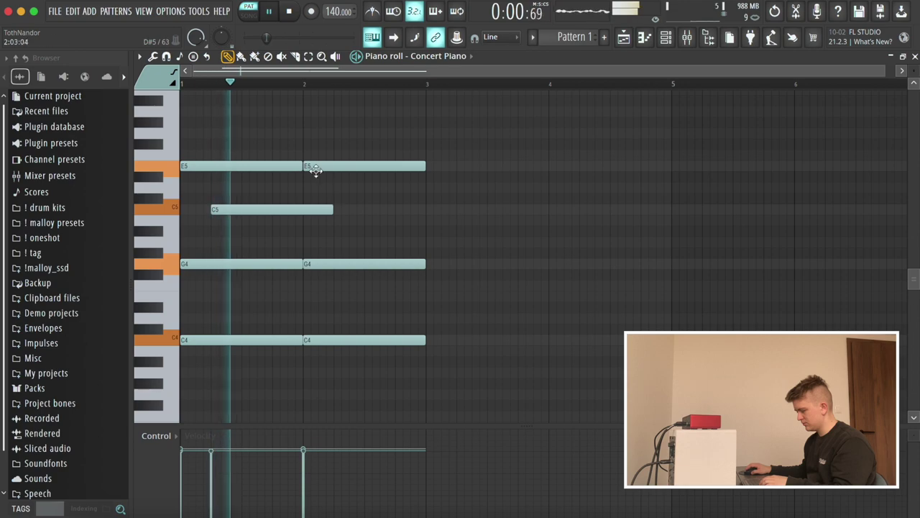
Clear the copied chord notes from bar 2 and place a single one-bar D4 note there instead.
{"action": "right_click", "coordinate": [322, 167]}
{"action": "left_click_drag", "start_coordinate": [322, 207], "coordinate": [430, 395]}
{"action": "key", "text": "space"}
{"action": "key", "text": "space"}
{"action": "key", "text": "shift+Down"}
{"action": "key", "text": "shift+Down"}
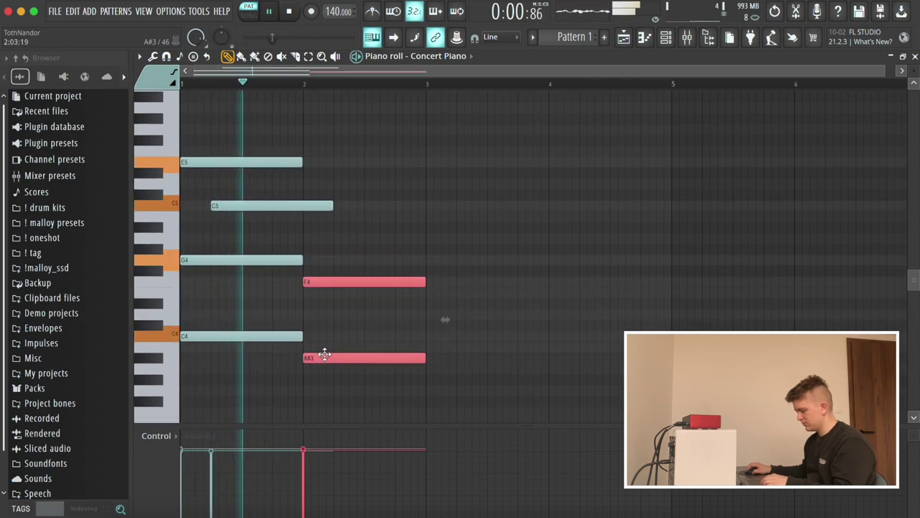
{"action": "key", "text": "Delete"}
{"action": "key", "text": "space"}
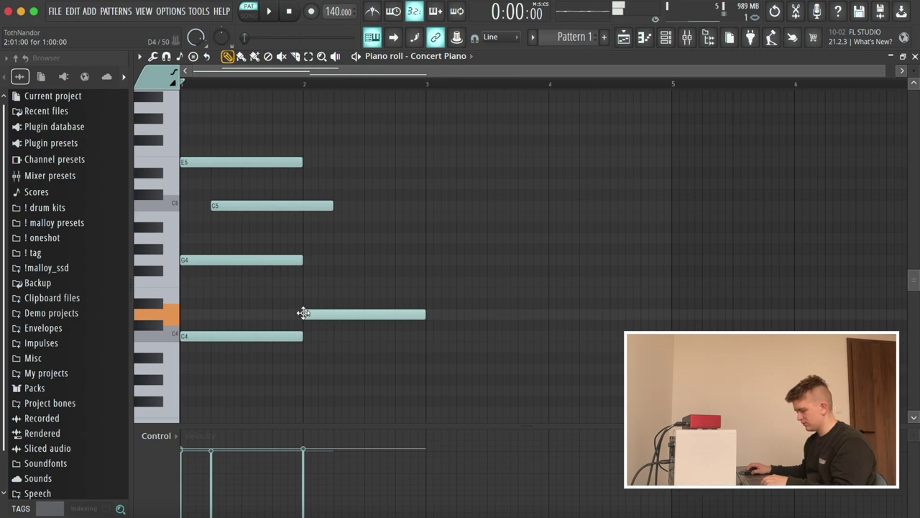
Add an A3 bass note at the start of bar 3 and extend it across bars 3 and 4.
{"action": "left_click", "coordinate": [427, 369]}
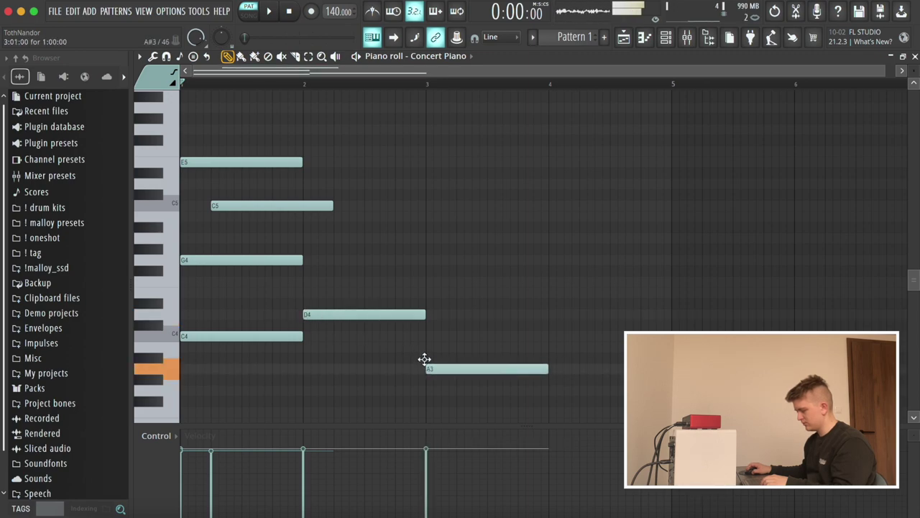
{"action": "key", "text": "space"}
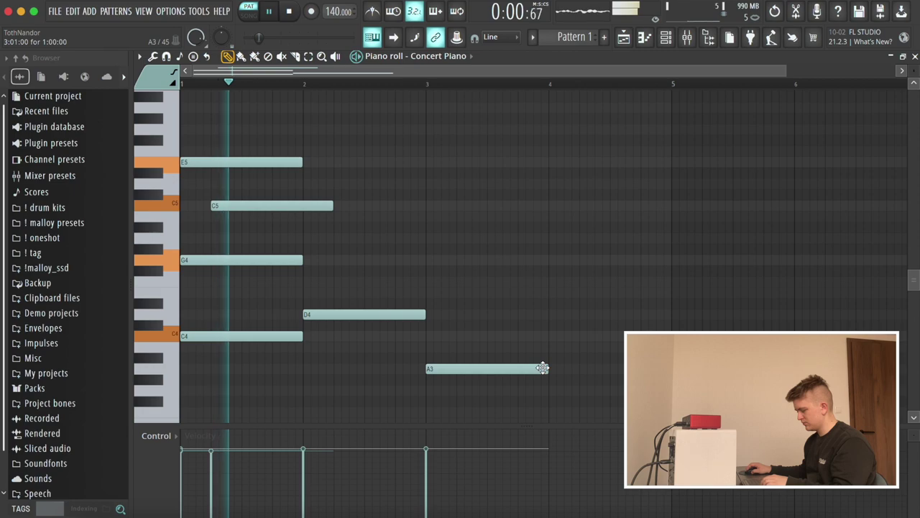
{"action": "left_click_drag", "start_coordinate": [549, 369], "coordinate": [672, 369]}
{"action": "key", "text": "space"}
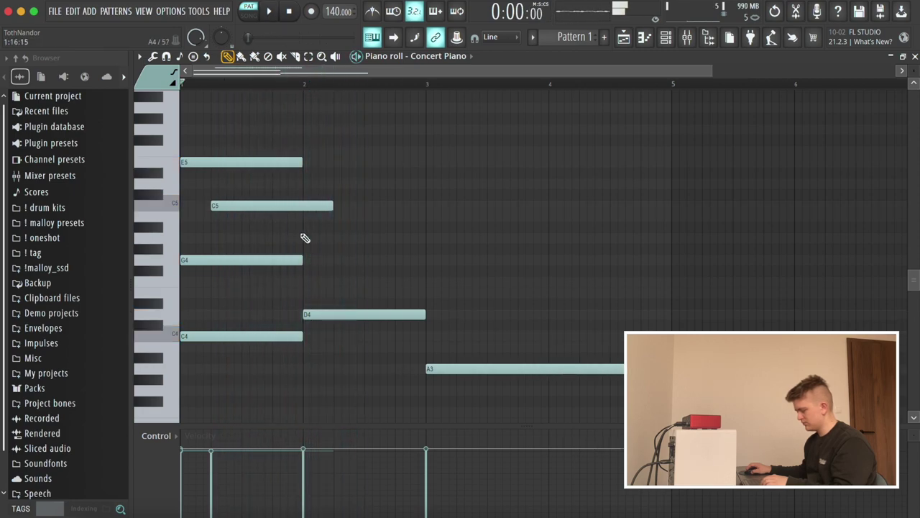
Copy the E5, C5 and G4 notes of bar 1 into bar 2 and lower the copied top note to D5.
{"action": "key", "text": "space"}
{"action": "left_click", "coordinate": [270, 260], "text": "shift+super"}
{"action": "left_click", "coordinate": [251, 205], "text": "shift+super"}
{"action": "left_click_drag", "start_coordinate": [254, 161], "coordinate": [351, 256]}
{"action": "left_click", "coordinate": [365, 172]}
{"action": "right_click", "coordinate": [367, 175]}
{"action": "key", "text": "space"}
{"action": "key", "text": "space"}
{"action": "key", "text": "super+a"}
{"action": "key", "text": "super+d"}
{"action": "left_click_drag", "start_coordinate": [316, 164], "coordinate": [315, 184]}
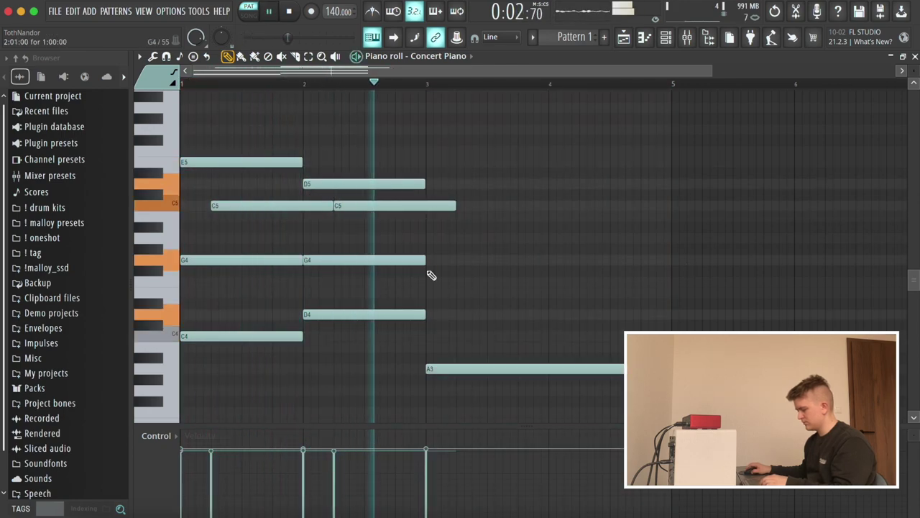
Add one-bar top notes, E5 in bar 3 and D5 in bar 4.
{"action": "left_click", "coordinate": [435, 238]}
{"action": "key", "text": "space"}
{"action": "left_click_drag", "start_coordinate": [435, 238], "coordinate": [438, 158]}
{"action": "left_click_drag", "start_coordinate": [553, 214], "coordinate": [551, 181]}
{"action": "key", "text": "space"}
Add C5 notes starting on the second beat of bars 3 and 4, trimming the second to the end of bar 4.
{"action": "left_click", "coordinate": [464, 206]}
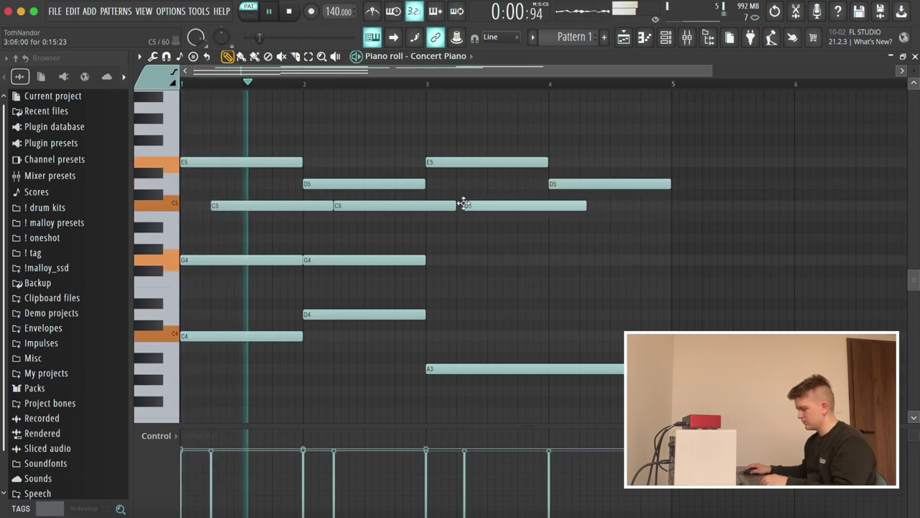
{"action": "left_click", "coordinate": [580, 207]}
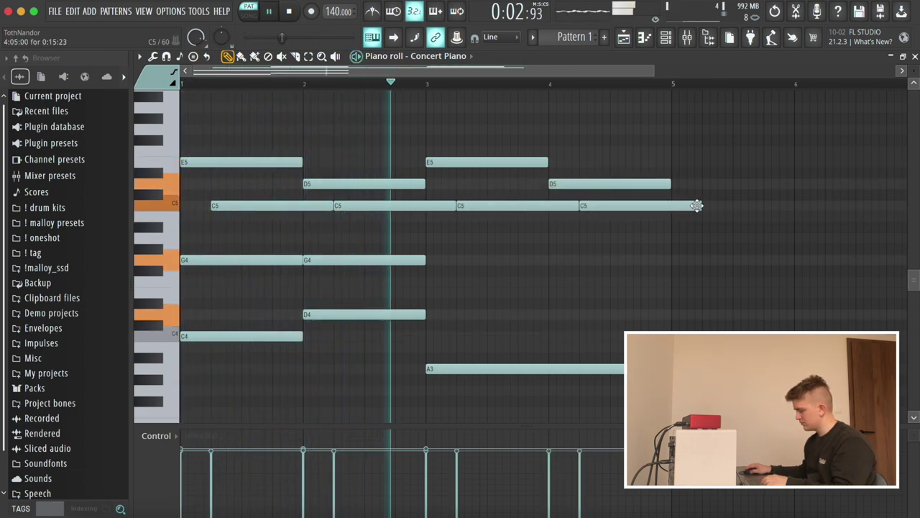
{"action": "left_click_drag", "start_coordinate": [697, 206], "coordinate": [668, 205]}
Add one-bar G4 notes in bars 3 and 4.
{"action": "left_click", "coordinate": [407, 260]}
{"action": "left_click", "coordinate": [432, 260]}
{"action": "left_click", "coordinate": [554, 261]}
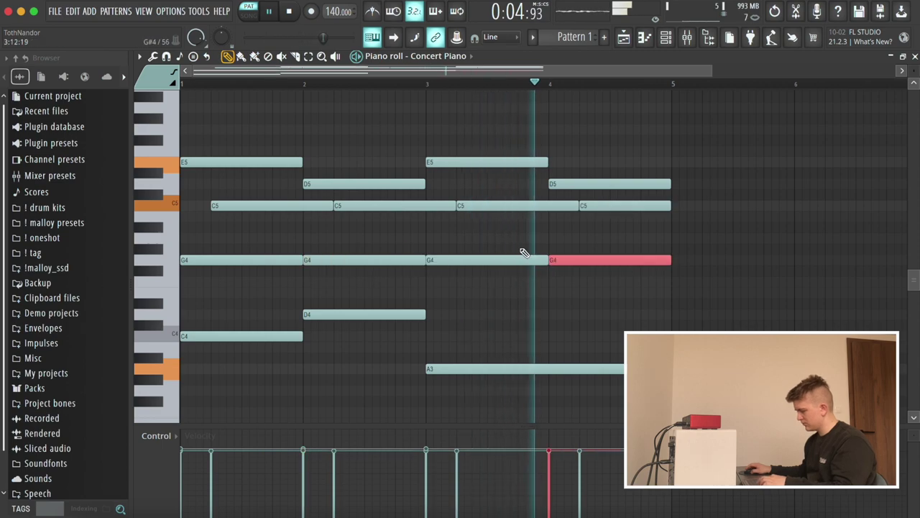
Rework the lower notes so bar 3 holds one-bar A3 and E4 notes and bar 4 holds D4 and G4.
{"action": "key", "text": "ctrl+a"}
{"action": "scroll", "coordinate": [518, 310], "scroll_direction": "down", "scroll_amount": 3}
{"action": "key", "text": "ctrl+d"}
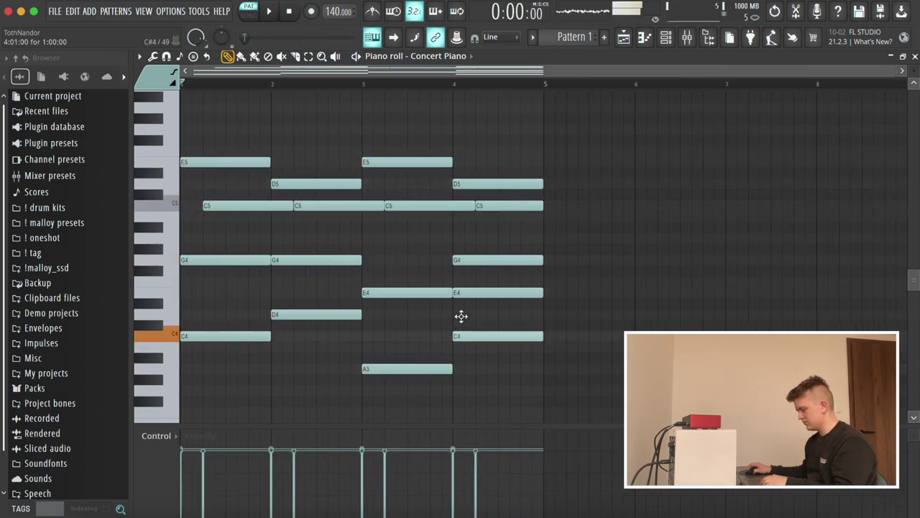
{"action": "right_click", "coordinate": [463, 295]}
{"action": "left_click", "coordinate": [420, 58]}
{"action": "left_click", "coordinate": [359, 79]}
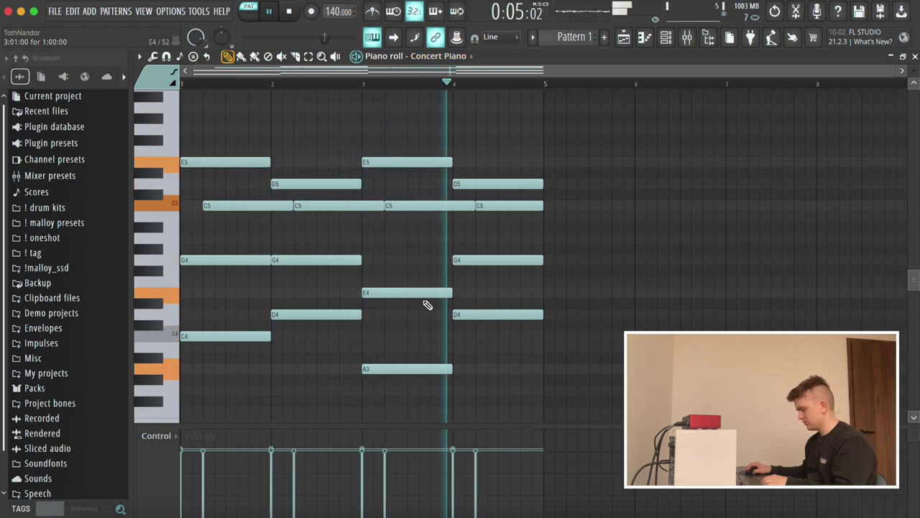
Duplicate the four-bar chord progression into bars 5 to 8.
{"action": "key", "text": "super+b"}
{"action": "key", "text": "super+d"}
{"action": "scroll", "coordinate": [557, 307], "scroll_direction": "down", "scroll_amount": 2}
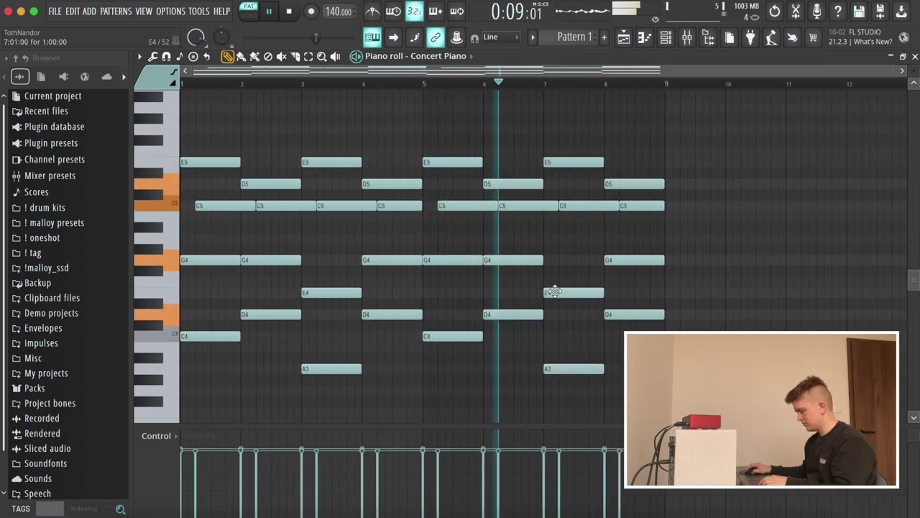
Raise bar 7's E4 to G4 and delete its A3, raise bar 8's D4 to F4, and audition from just before bar 5.
{"action": "left_click_drag", "start_coordinate": [551, 292], "coordinate": [551, 258]}
{"action": "right_click", "coordinate": [567, 368]}
{"action": "left_click_drag", "start_coordinate": [622, 314], "coordinate": [620, 281]}
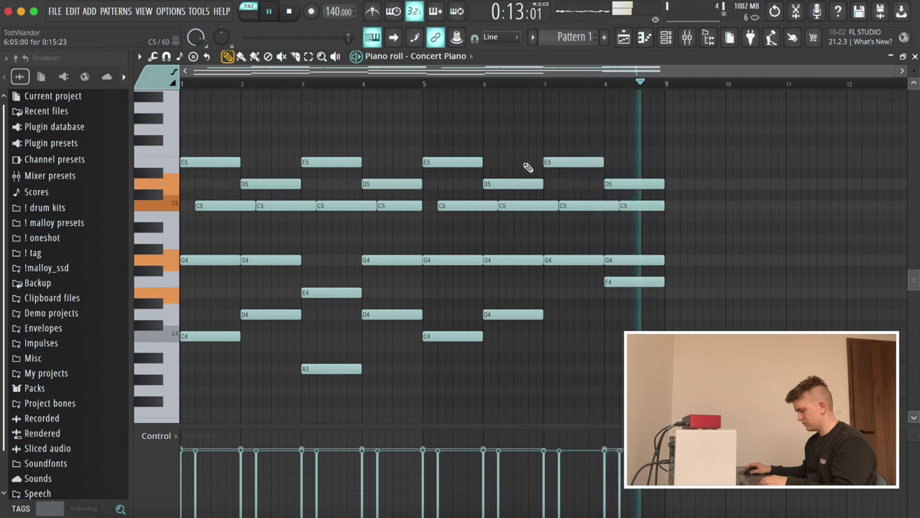
{"action": "left_click", "coordinate": [420, 84]}
{"action": "key", "text": "space"}
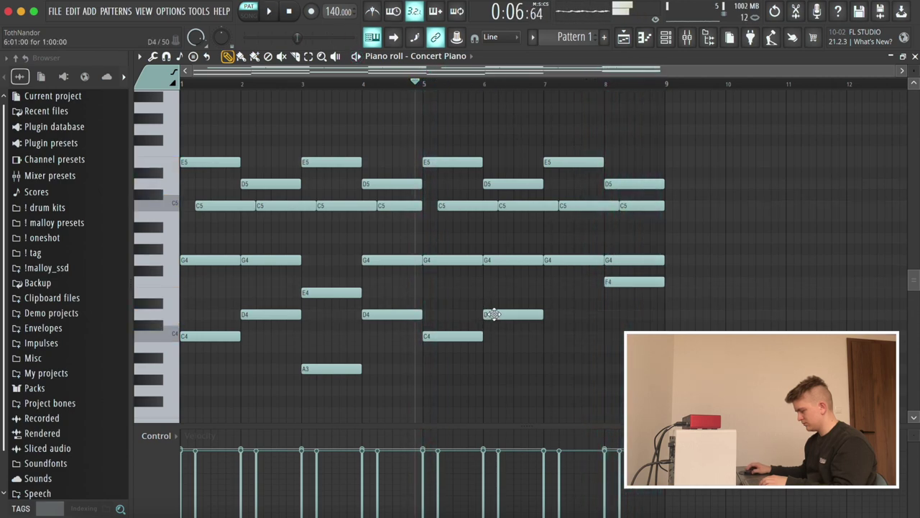
Lower bar 7's G4 to G3 and add a new G4 above it, and replace bar 8's F4 with A3.
{"action": "left_click_drag", "start_coordinate": [566, 260], "coordinate": [567, 385]}
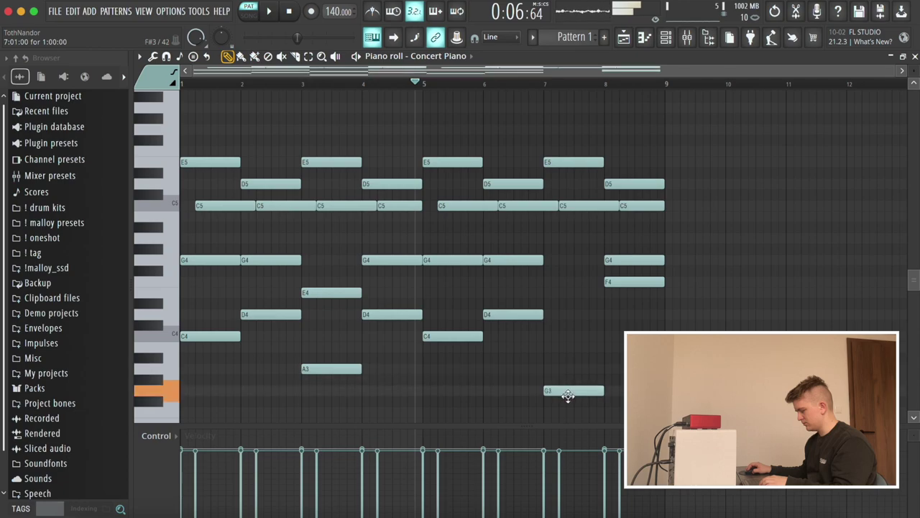
{"action": "left_click", "coordinate": [608, 371]}
{"action": "key", "text": "space"}
{"action": "right_click", "coordinate": [618, 284]}
{"action": "left_click_drag", "start_coordinate": [523, 256], "coordinate": [586, 256]}
{"action": "left_click_drag", "start_coordinate": [646, 255], "coordinate": [633, 256]}
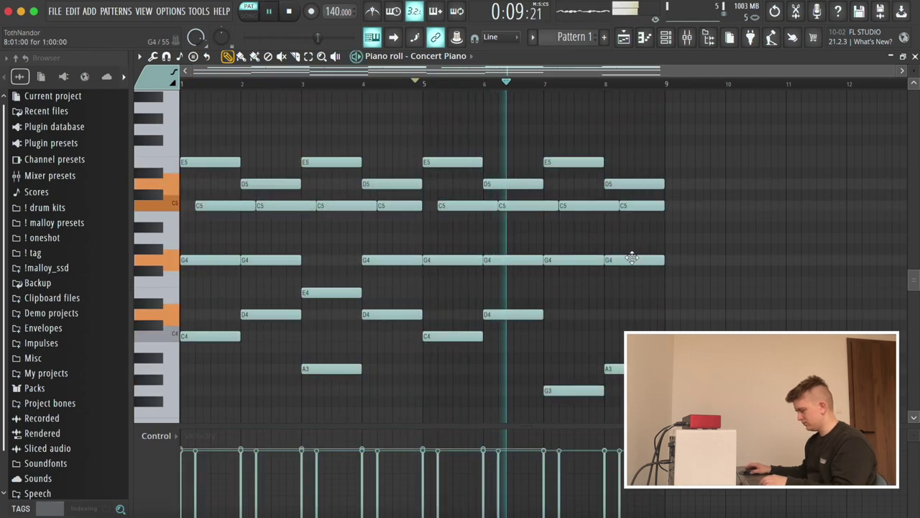
Raise bar 7's G3 to A3 and bar 8's A3 to E4, and audition the ending from bar 7.
{"action": "key", "text": "space"}
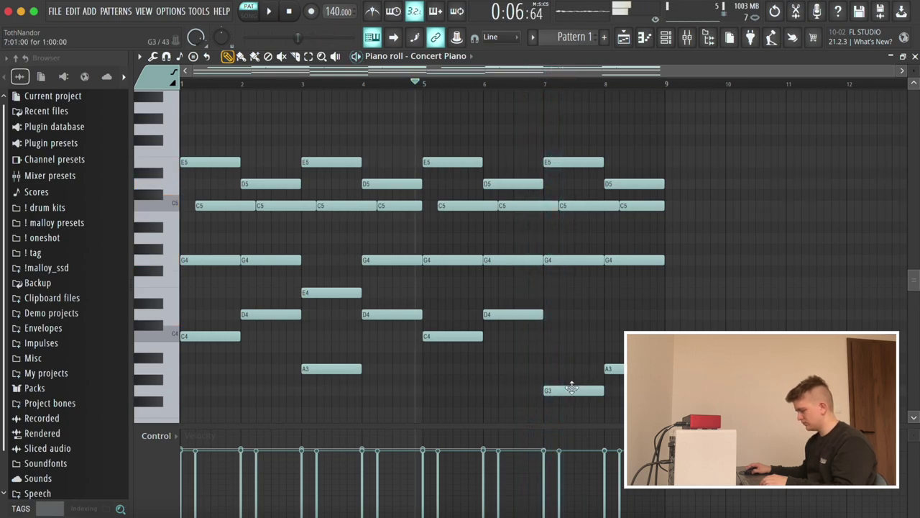
{"action": "left_click_drag", "start_coordinate": [568, 390], "coordinate": [568, 366]}
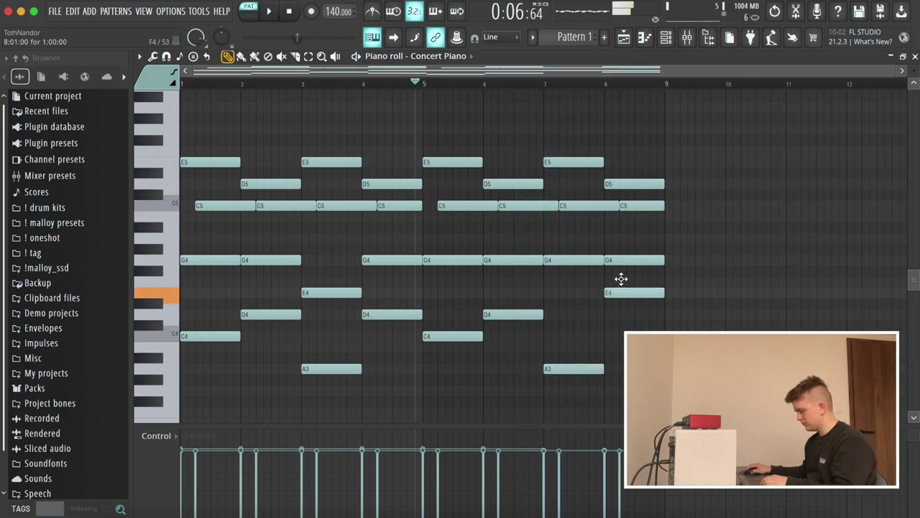
{"action": "key", "text": "space"}
{"action": "left_click", "coordinate": [548, 82]}
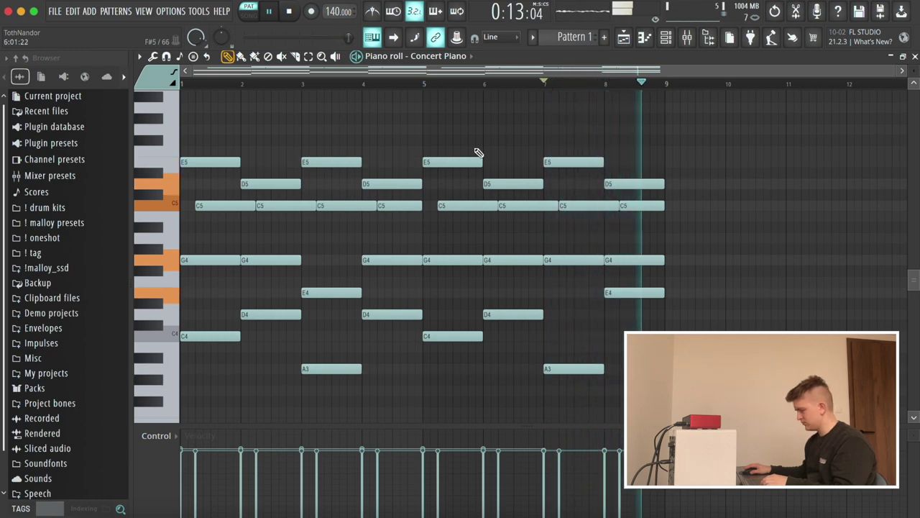
Audition C6 and A5 as the melody's opening note, settling on a one-bar G5 at the start of bar 1.
{"action": "scroll", "coordinate": [245, 150], "scroll_direction": "up", "scroll_amount": 3}
{"action": "key", "text": "space"}
{"action": "left_click_drag", "start_coordinate": [201, 141], "coordinate": [184, 140]}
{"action": "key", "text": "space"}
{"action": "key", "text": "space"}
{"action": "left_click_drag", "start_coordinate": [211, 83], "coordinate": [182, 83]}
{"action": "key", "text": "space"}
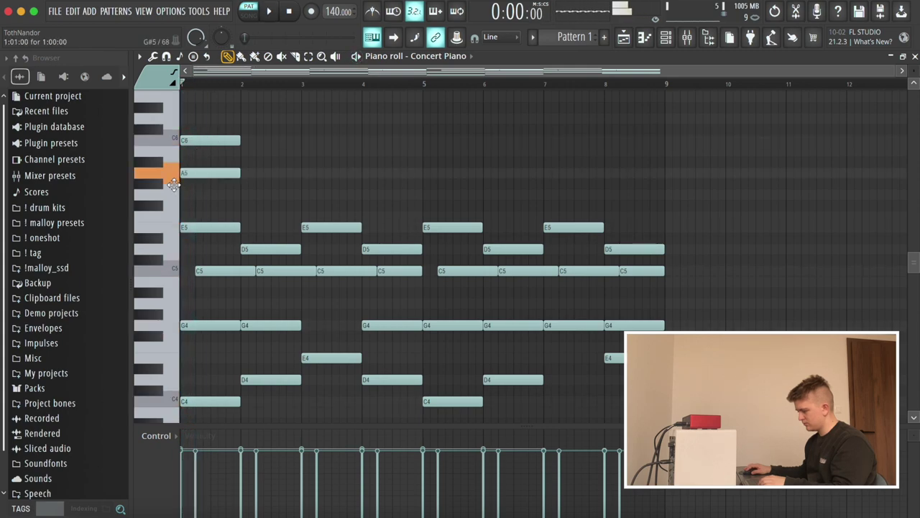
{"action": "right_click", "coordinate": [206, 141]}
{"action": "mouse_move", "coordinate": [174, 185]}
{"action": "left_mouse_down"}
{"action": "mouse_move", "coordinate": [177, 175]}
{"action": "mouse_move", "coordinate": [183, 200]}
{"action": "left_mouse_up"}
{"action": "key", "text": "space"}
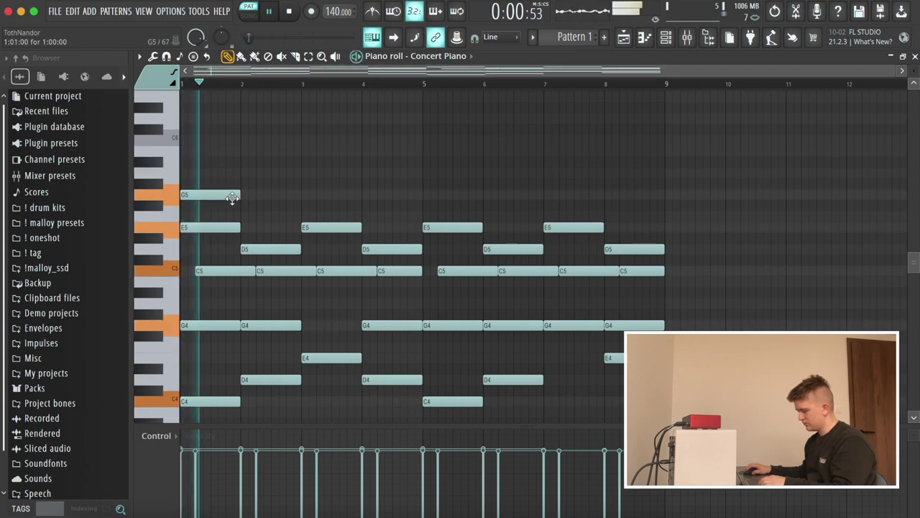
Try a one-bar A5 melody note starting on the fourth beat of bar 1.
{"action": "left_click", "coordinate": [232, 173]}
{"action": "key", "text": "space"}
{"action": "key", "text": "space"}
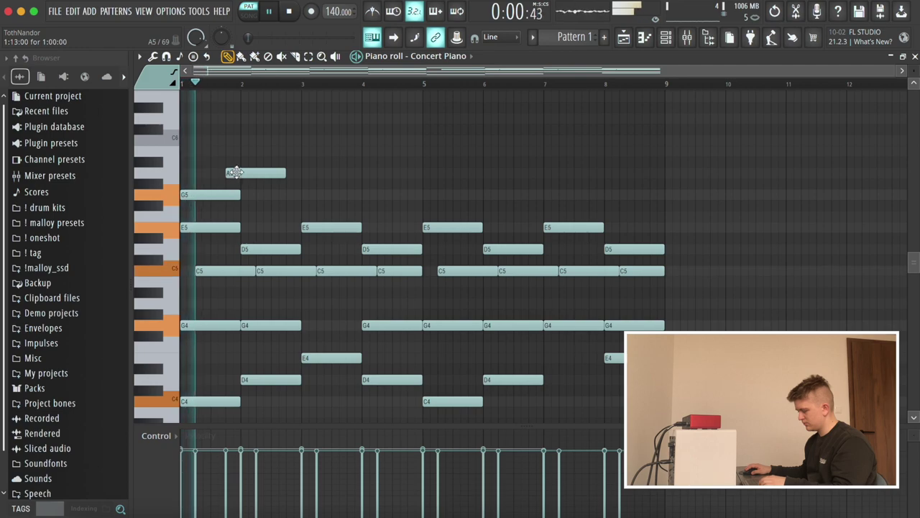
{"action": "right_click", "coordinate": [244, 173]}
{"action": "key", "text": "space"}
{"action": "key", "text": "space"}
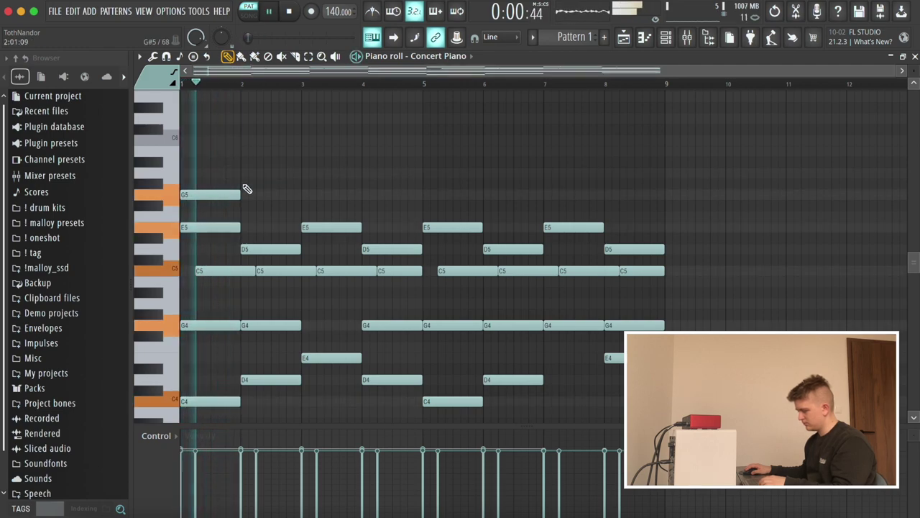
Add one-bar melody notes above the chords: C6 in bar 2, B5 in bar 3, G5 in bar 4, C6 in bar 5 and B5 in bar 6.
{"action": "left_click", "coordinate": [259, 142]}
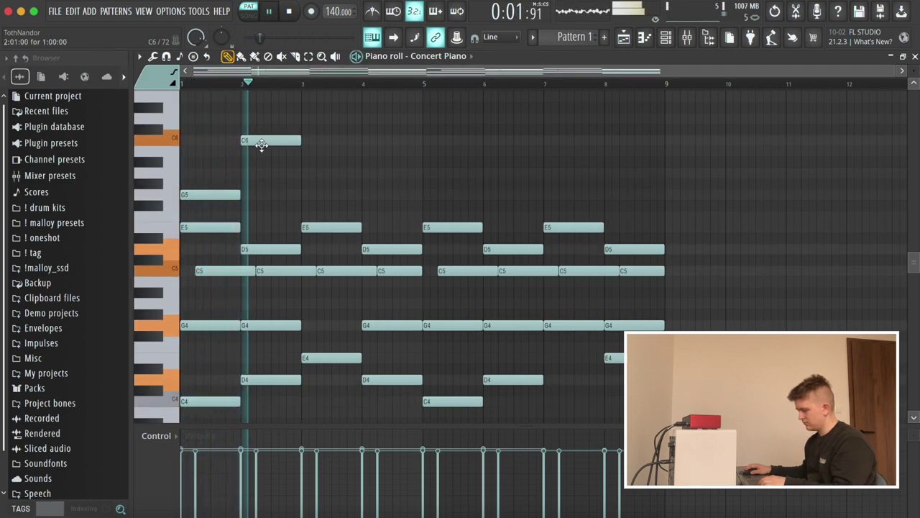
{"action": "left_click", "coordinate": [301, 151]}
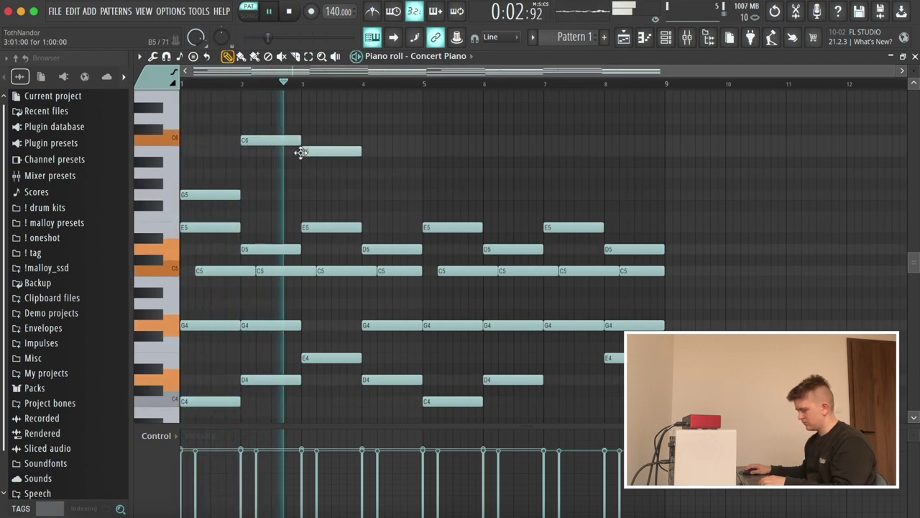
{"action": "left_click", "coordinate": [363, 195]}
{"action": "left_click", "coordinate": [425, 141]}
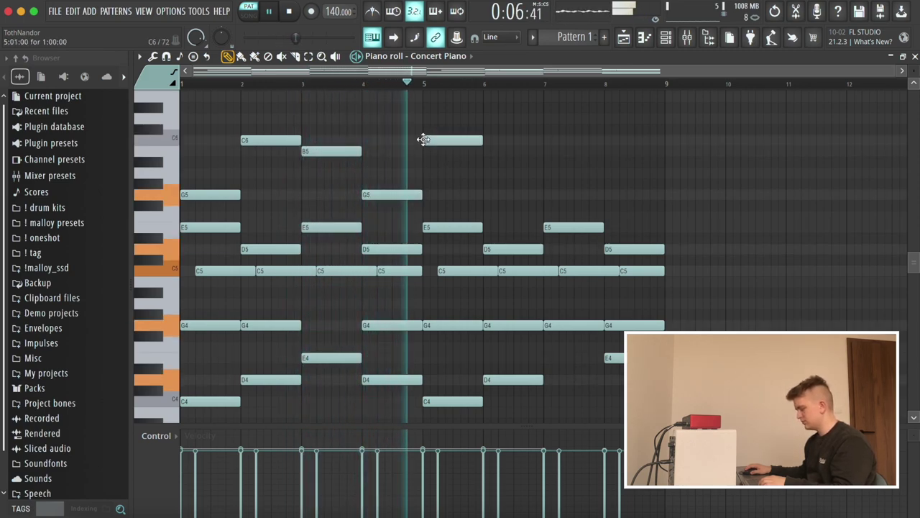
{"action": "left_click", "coordinate": [494, 151]}
Finish the melody with a one-bar G5 in bar 7 and E5 in bar 8, and audition the ending.
{"action": "left_click", "coordinate": [548, 174]}
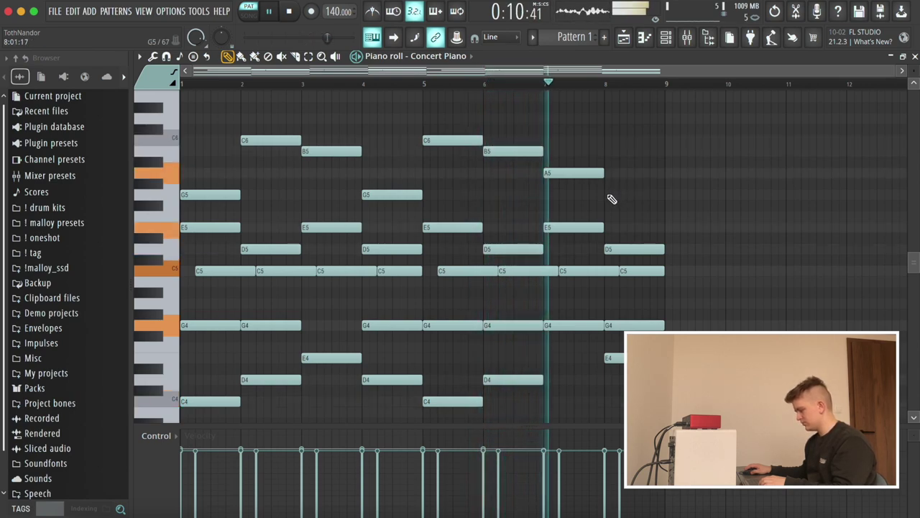
{"action": "left_click_drag", "start_coordinate": [583, 174], "coordinate": [583, 195]}
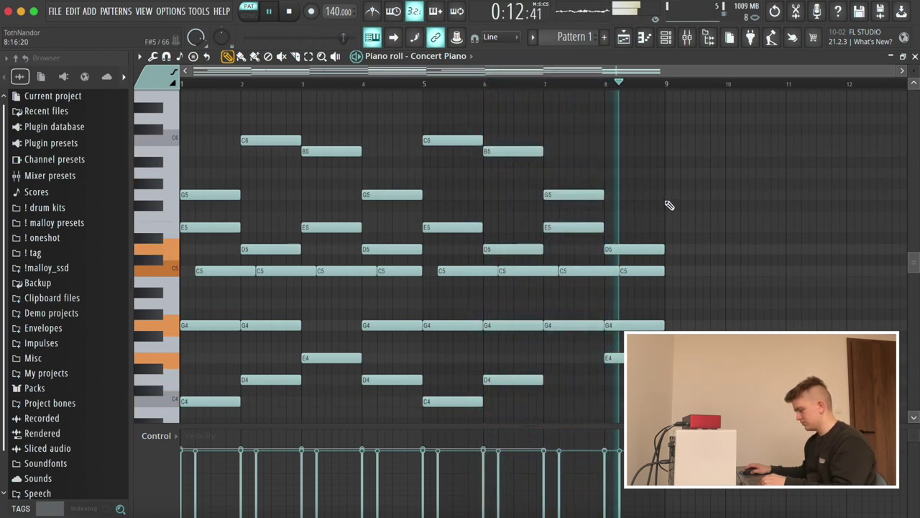
{"action": "left_click", "coordinate": [605, 216]}
{"action": "key", "text": "space"}
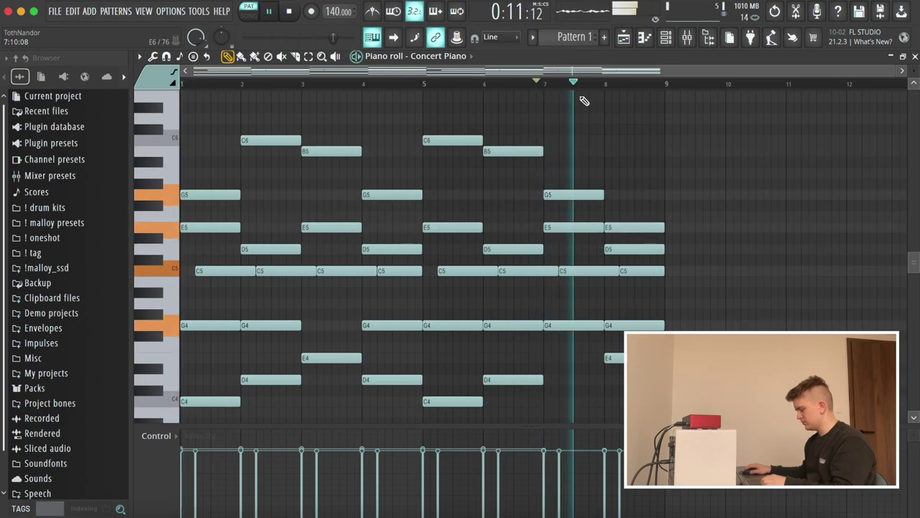
Apply the Strum tool to the notes with its default settings and close the piano roll.
{"action": "key", "text": "alt+s"}
{"action": "key", "text": "Return"}
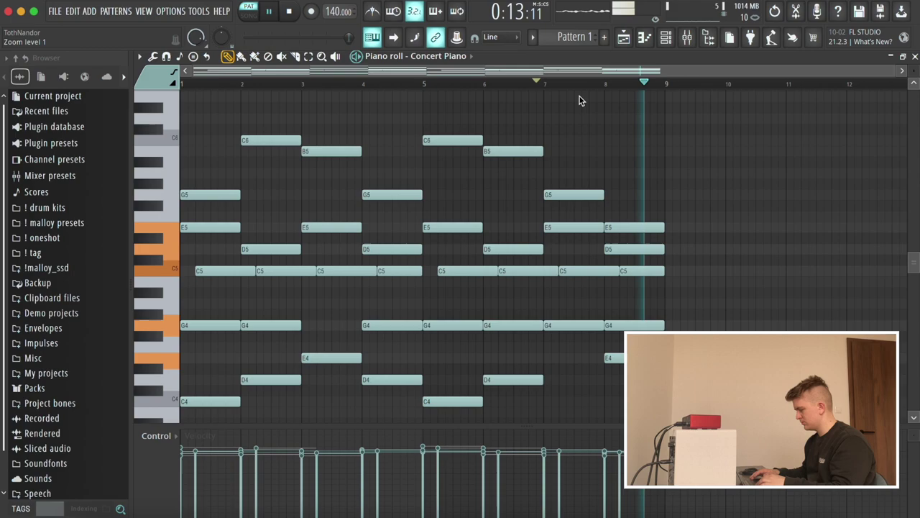
{"action": "key", "text": "super+a"}
{"action": "left_click", "coordinate": [678, 210], "text": "super"}
{"action": "key", "text": "Escape"}
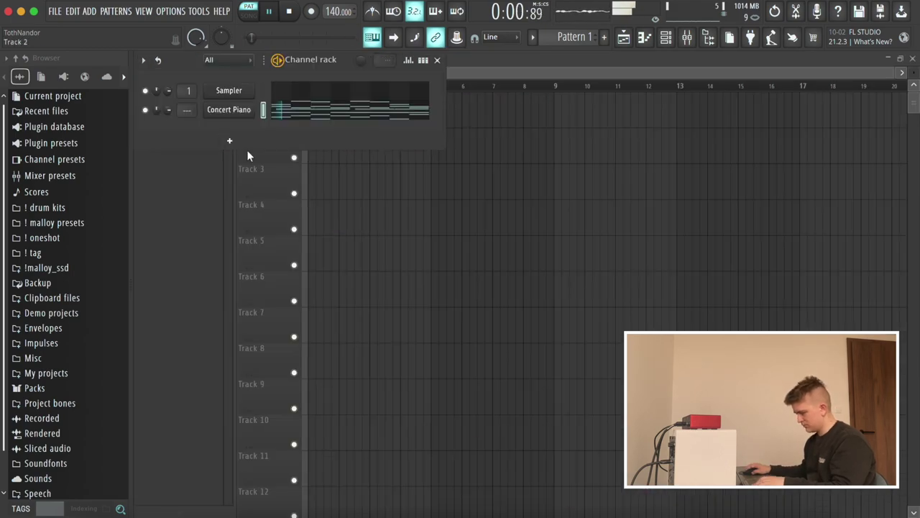
Open the Concert Piano instrument, switch it to the Dark Piano preset and play the pattern.
{"action": "left_click", "coordinate": [218, 109]}
{"action": "left_click", "coordinate": [447, 120]}
{"action": "key", "text": "space"}
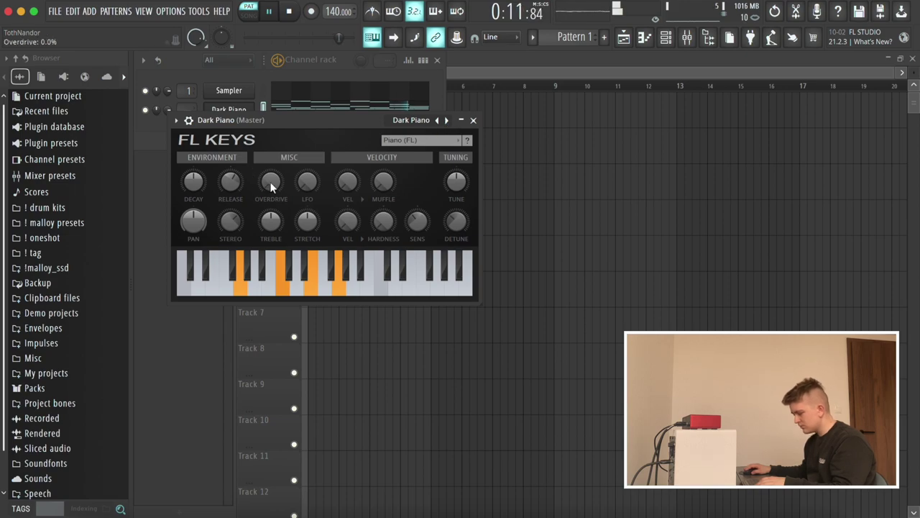
Adjust the Dark Piano's decay, treble and LFO rate, and set the project tempo to 155 BPM.
{"action": "left_click_drag", "start_coordinate": [197, 182], "coordinate": [197, 192]}
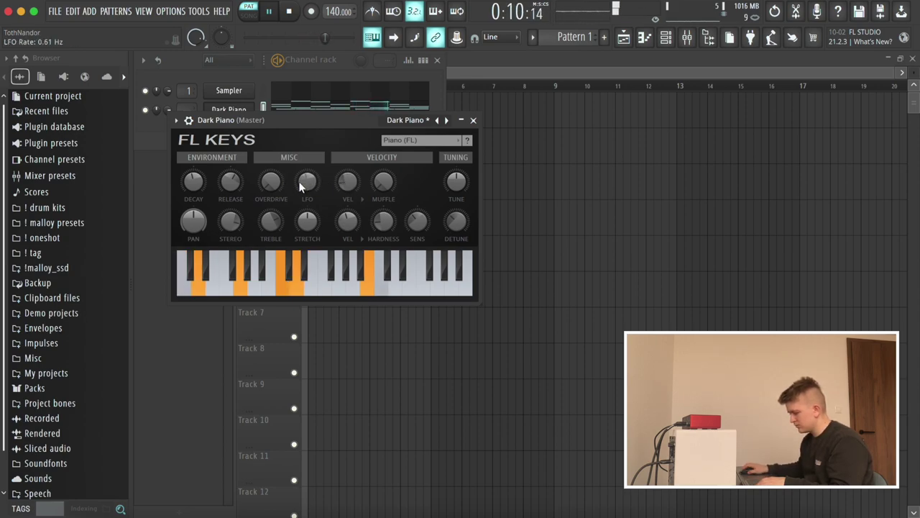
{"action": "key", "text": "Escape"}
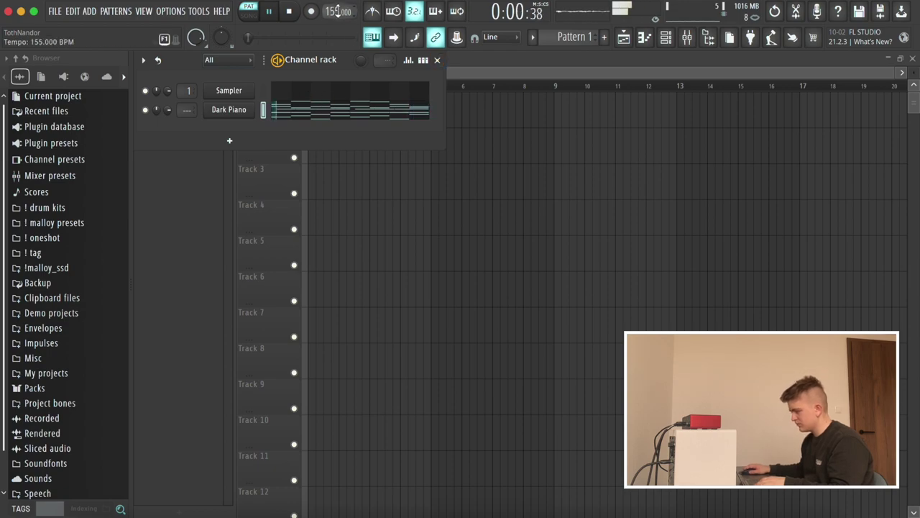
Flip the Dark Piano notes horizontally with the score flipper and close the piano roll.
{"action": "left_click", "coordinate": [280, 108]}
{"action": "key", "text": "alt+y"}
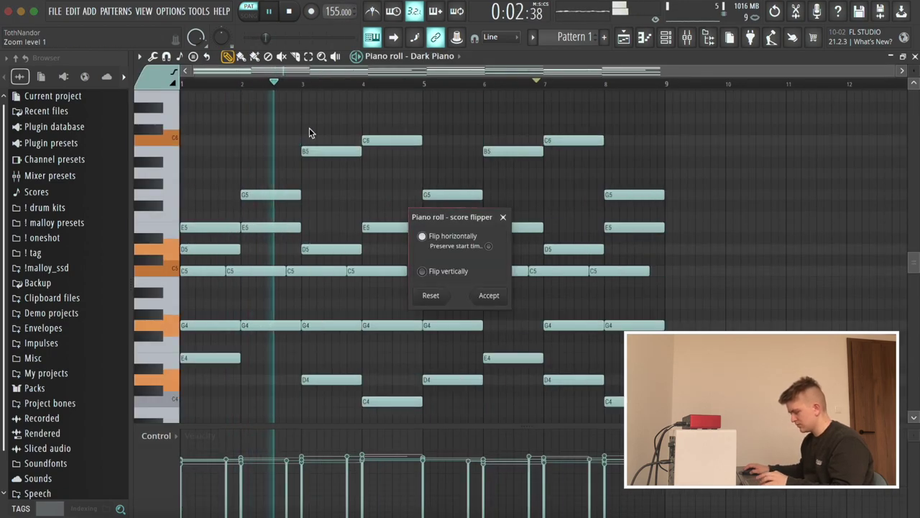
{"action": "left_click", "coordinate": [488, 295]}
{"action": "key", "text": "Escape"}
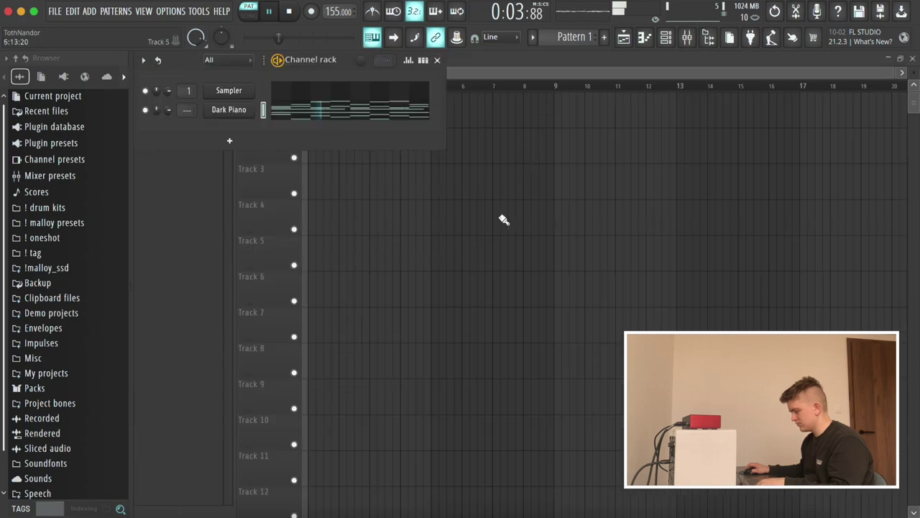
Render Pattern 1 to a WAV audio clip and turn on Normalize and Reverse for it.
{"action": "left_click", "coordinate": [563, 41]}
{"action": "left_click", "coordinate": [641, 252]}
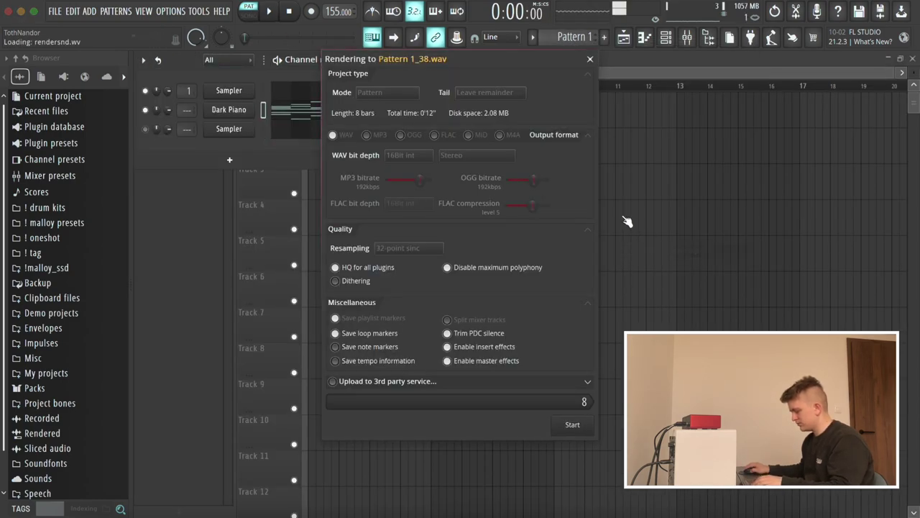
{"action": "left_click", "coordinate": [219, 106]}
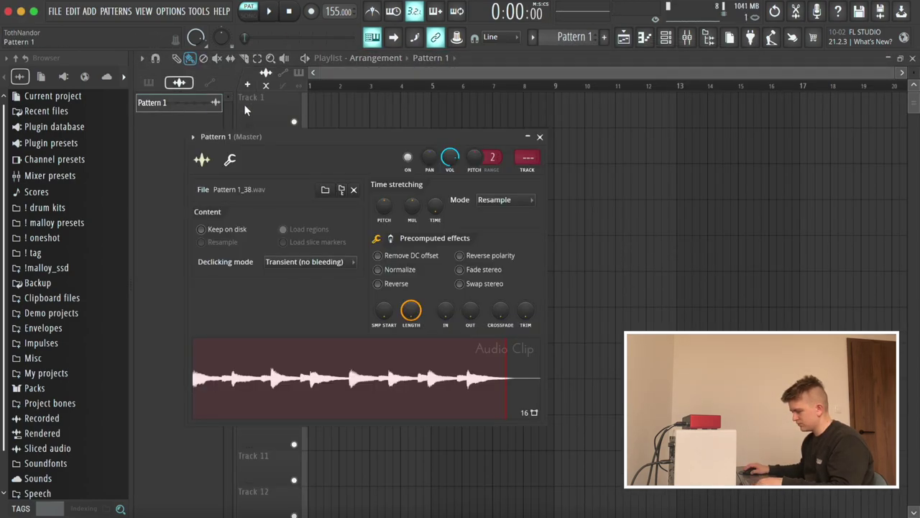
{"action": "left_click", "coordinate": [401, 270]}
{"action": "left_click", "coordinate": [397, 284]}
{"action": "key", "text": "Escape"}
Place the reversed Pattern 1 clip on Track 2 with its end at bar 13 and play it from bar 5.
{"action": "left_click_drag", "start_coordinate": [219, 103], "coordinate": [528, 151]}
{"action": "scroll", "coordinate": [592, 154], "scroll_direction": "up", "scroll_amount": 6}
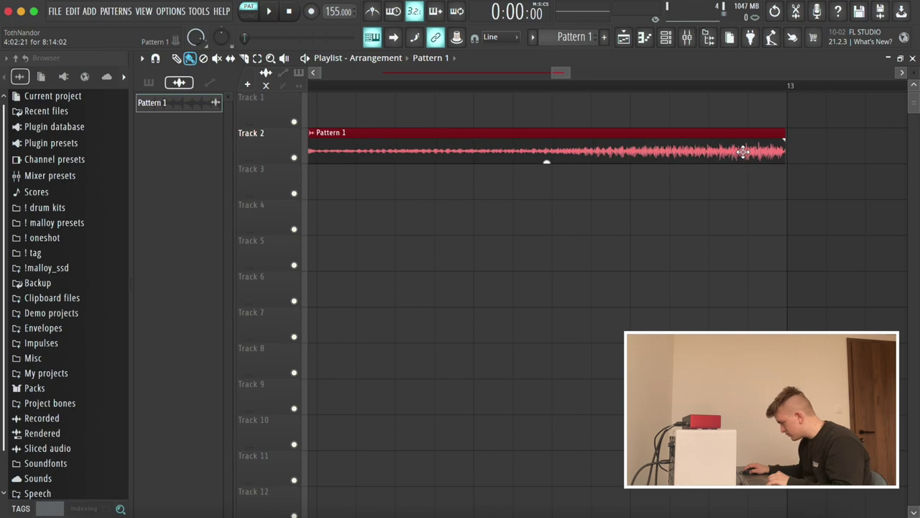
{"action": "scroll", "coordinate": [455, 119], "scroll_direction": "down", "scroll_amount": 5}
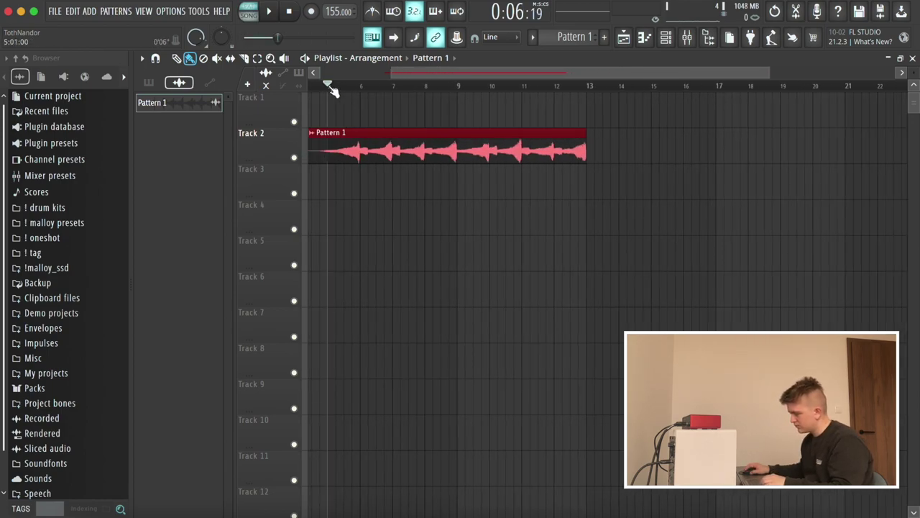
{"action": "key", "text": "space"}
Slice the Track 2 clip at bar 5 and delete the quiet piece before the cut.
{"action": "left_click", "coordinate": [245, 58]}
{"action": "left_click", "coordinate": [333, 155]}
{"action": "left_click", "coordinate": [315, 156], "text": "ctrl"}
{"action": "key", "text": "Delete"}
{"action": "scroll", "coordinate": [313, 155], "scroll_direction": "down", "scroll_amount": 5}
{"action": "left_click", "coordinate": [176, 59]}
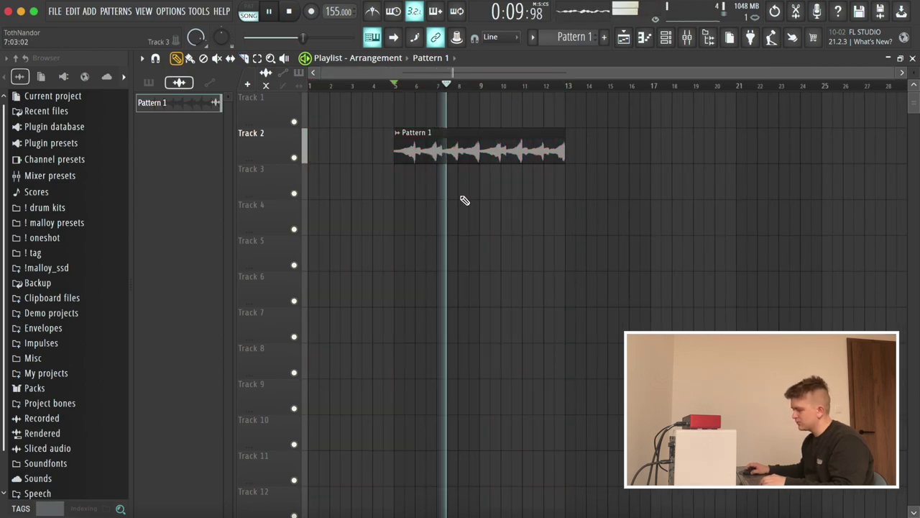
Set the clip's time-stretching mode to Stretch, turn on Reverse polarity and shift its pitch by -100 cents.
{"action": "double_click", "coordinate": [467, 152]}
{"action": "left_click", "coordinate": [496, 200]}
{"action": "left_click", "coordinate": [489, 236]}
{"action": "left_click", "coordinate": [506, 256]}
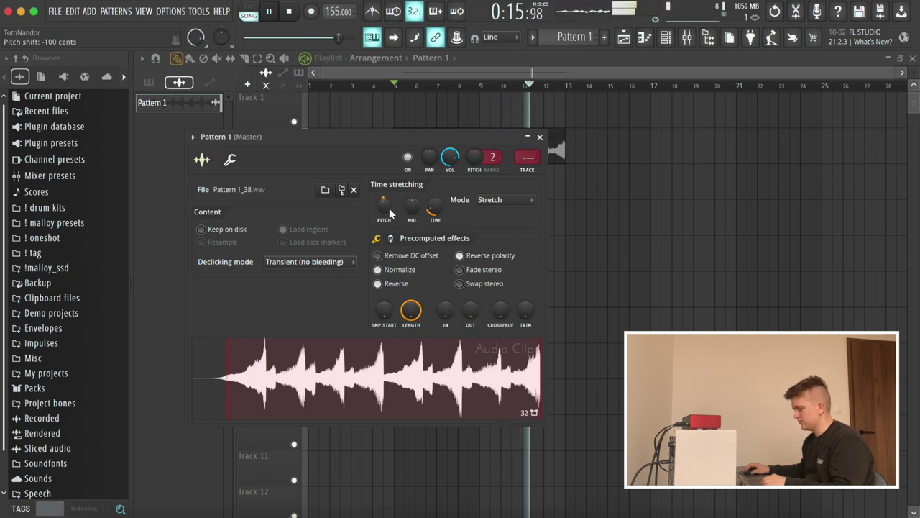
Set the project tempo to 162 BPM and start Pattern 3 on Track 4.
{"action": "key", "text": "Escape"}
{"action": "left_click", "coordinate": [567, 40]}
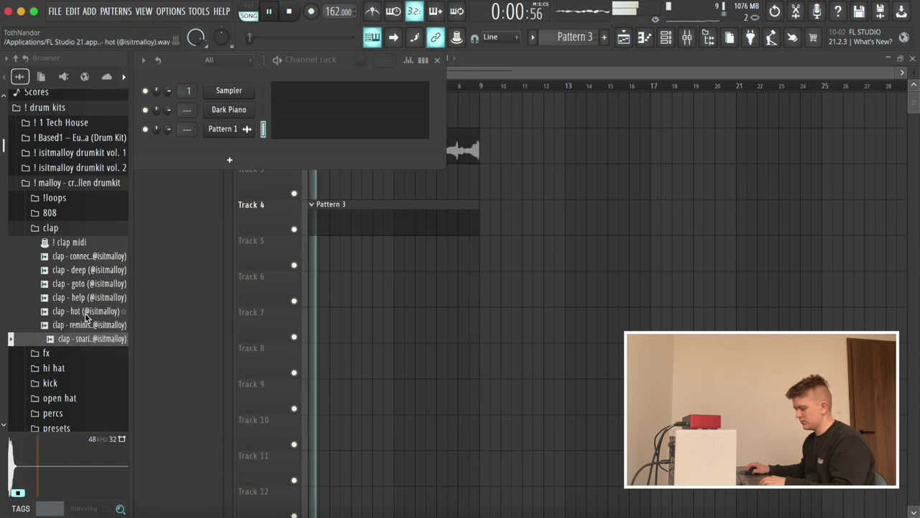
Add the "clap - hot" sample as a new channel and import the "! clap midi" rhythm onto it with default options.
{"action": "left_click_drag", "start_coordinate": [86, 312], "coordinate": [229, 157]}
{"action": "left_click_drag", "start_coordinate": [107, 243], "coordinate": [233, 148]}
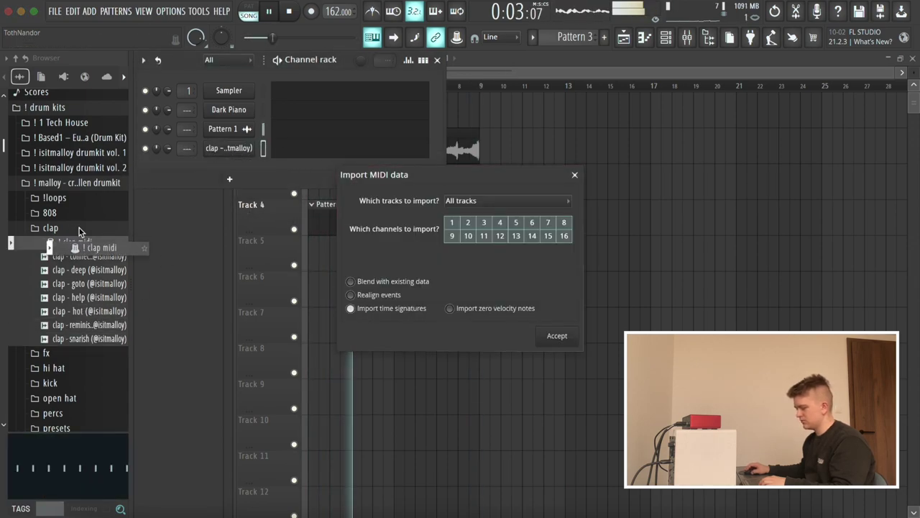
{"action": "left_click", "coordinate": [556, 337]}
Audition the kit's hi-hats, add "hh - justice" as a new channel and fill each 2 steps.
{"action": "left_click", "coordinate": [43, 228]}
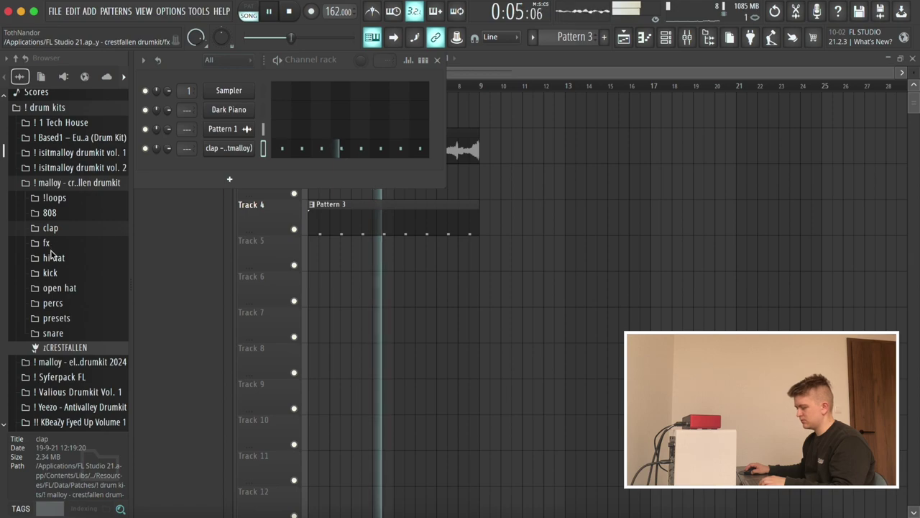
{"action": "left_click", "coordinate": [52, 256]}
{"action": "left_click", "coordinate": [84, 288]}
{"action": "left_click_drag", "start_coordinate": [85, 295], "coordinate": [232, 183]}
{"action": "left_click", "coordinate": [84, 316]}
{"action": "left_click", "coordinate": [85, 327]}
{"action": "left_click_drag", "start_coordinate": [85, 328], "coordinate": [229, 166]}
{"action": "right_click", "coordinate": [229, 166]}
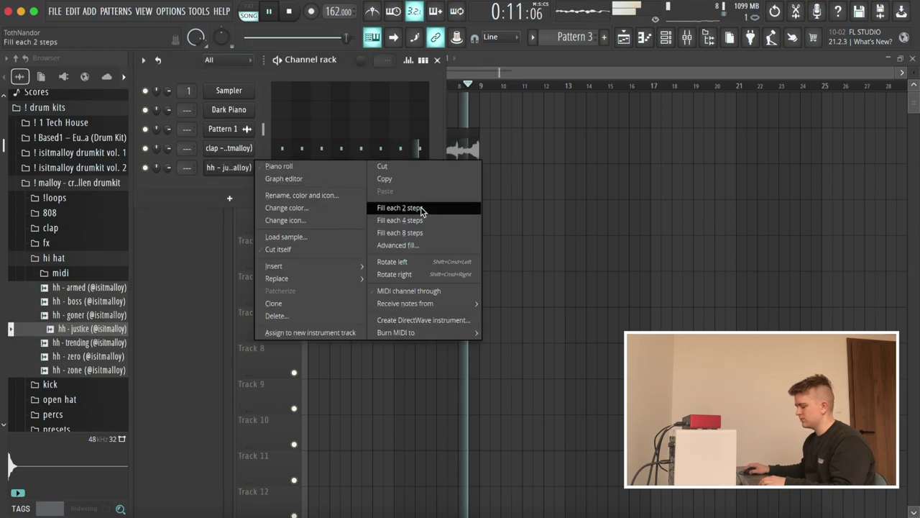
{"action": "left_click", "coordinate": [399, 207]}
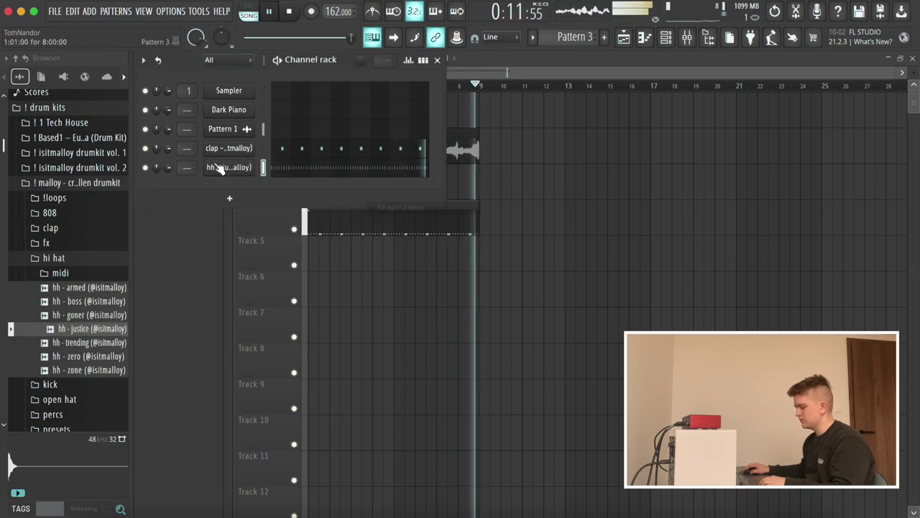
Audition the kit's 808 samples and add "808 - plugg" as a new channel.
{"action": "left_click", "coordinate": [54, 258]}
{"action": "left_click", "coordinate": [49, 213]}
{"action": "left_click", "coordinate": [79, 339]}
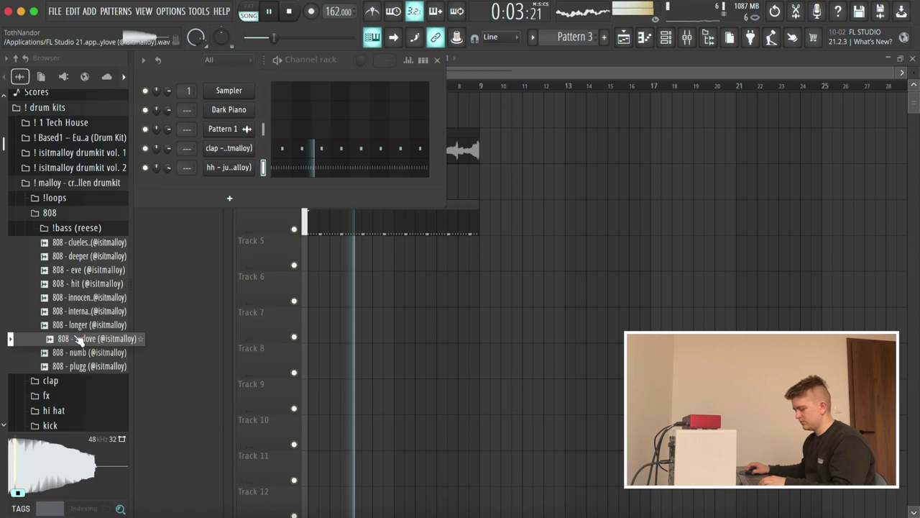
{"action": "left_click", "coordinate": [76, 353]}
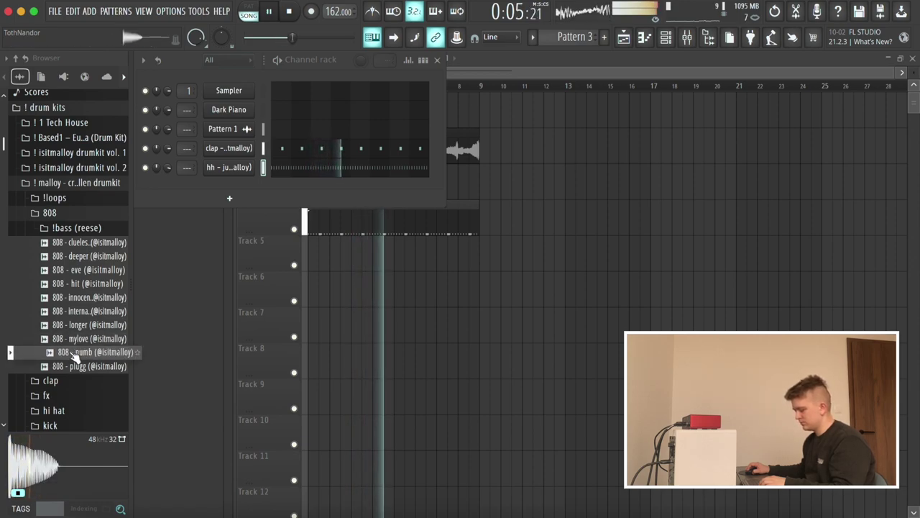
{"action": "left_click", "coordinate": [72, 269]}
{"action": "left_click", "coordinate": [72, 283]}
{"action": "left_click", "coordinate": [72, 297]}
{"action": "left_click", "coordinate": [81, 325]}
{"action": "left_click", "coordinate": [86, 339]}
{"action": "left_click", "coordinate": [89, 352]}
{"action": "left_click", "coordinate": [94, 366]}
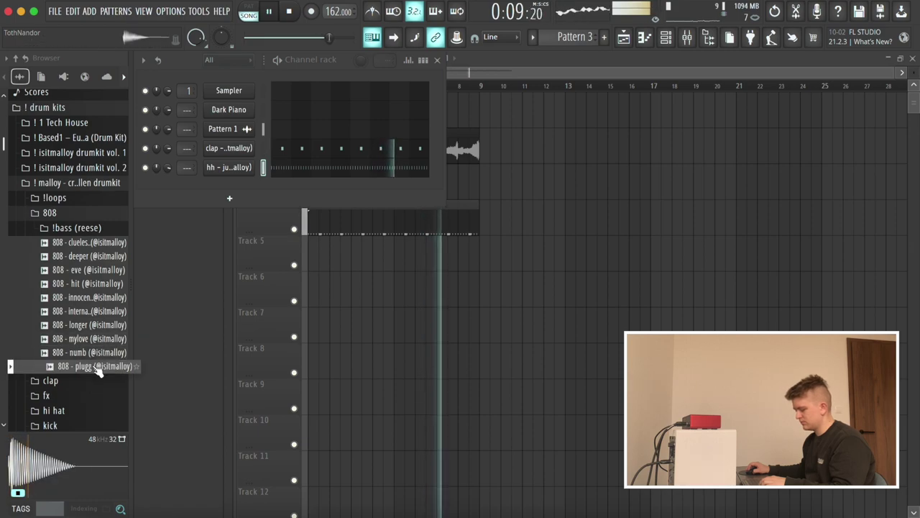
{"action": "left_click_drag", "start_coordinate": [222, 210], "coordinate": [228, 189]}
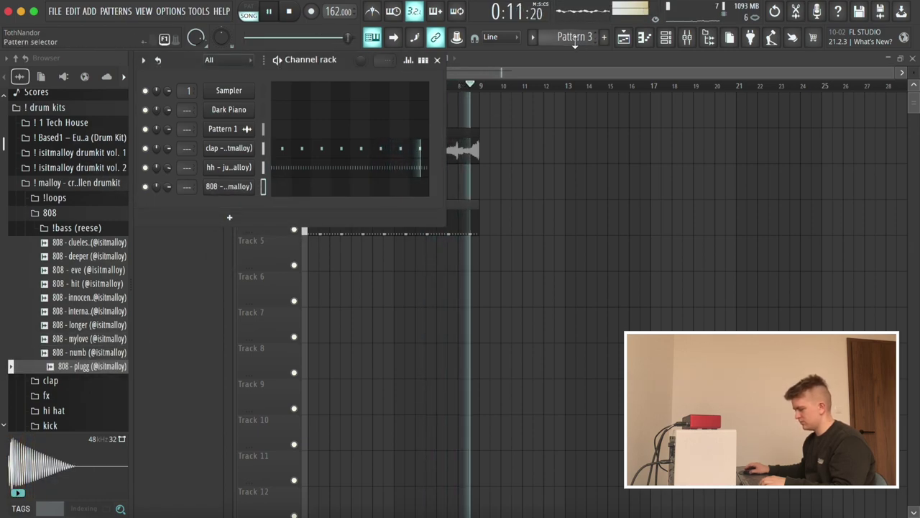
Copy the lowest notes, E4 and below, from Pattern 1's Dark Piano part and return to Pattern 3.
{"action": "scroll", "coordinate": [552, 38], "scroll_direction": "up", "scroll_amount": 1}
{"action": "left_click", "coordinate": [352, 117]}
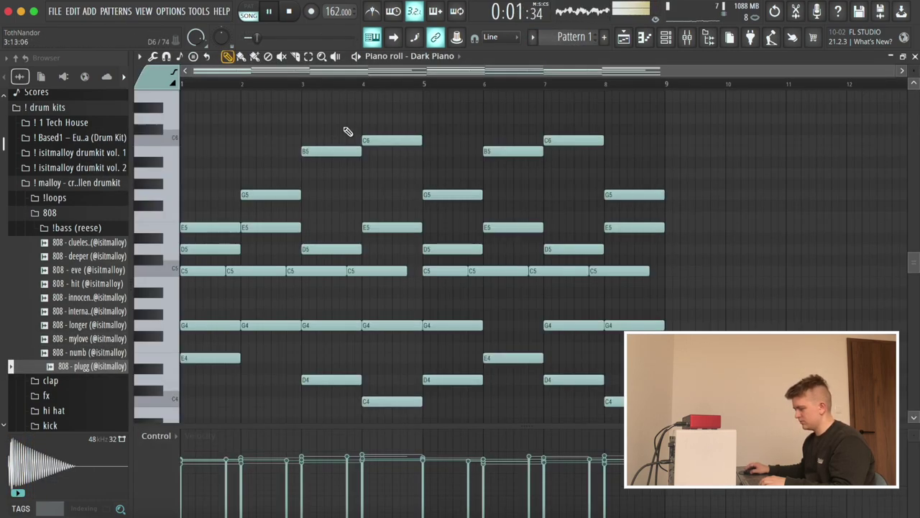
{"action": "scroll", "coordinate": [261, 220], "scroll_direction": "down", "scroll_amount": 3}
{"action": "left_click_drag", "start_coordinate": [329, 321], "coordinate": [761, 408]}
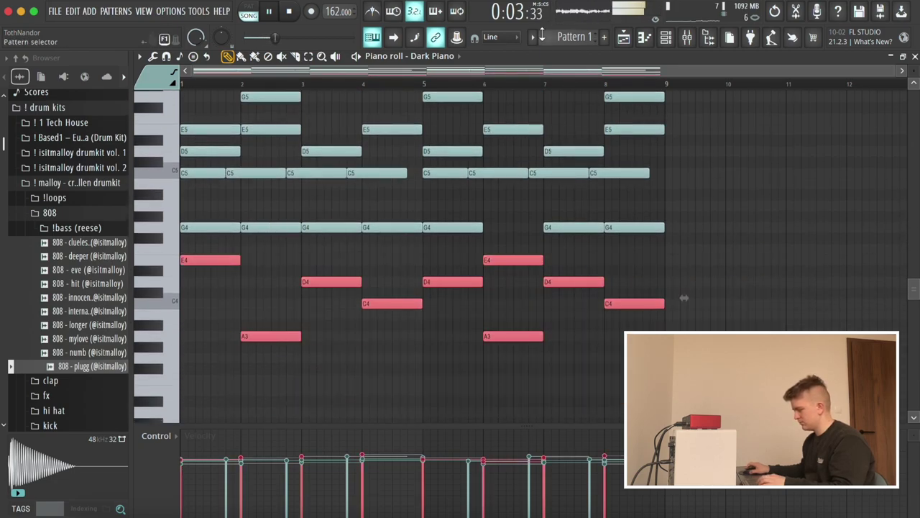
{"action": "scroll", "coordinate": [549, 39], "scroll_direction": "down", "scroll_amount": 2}
{"action": "left_click", "coordinate": [624, 38]}
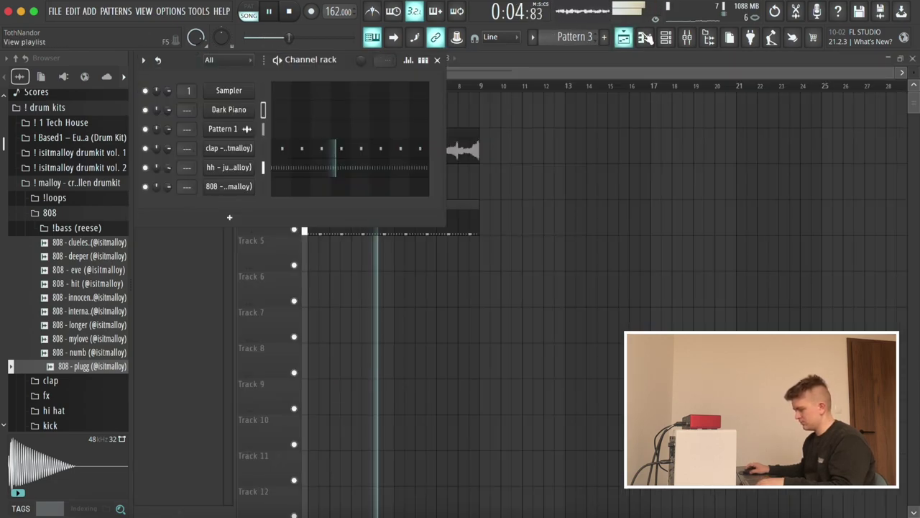
Paste the bass notes into the "808 - plugg" channel, transposed down one semitone and up one octave.
{"action": "left_click", "coordinate": [305, 187]}
{"action": "key", "text": "super+v"}
{"action": "key", "text": "shift+Down"}
{"action": "key", "text": "super+Up"}
{"action": "key", "text": "super+d"}
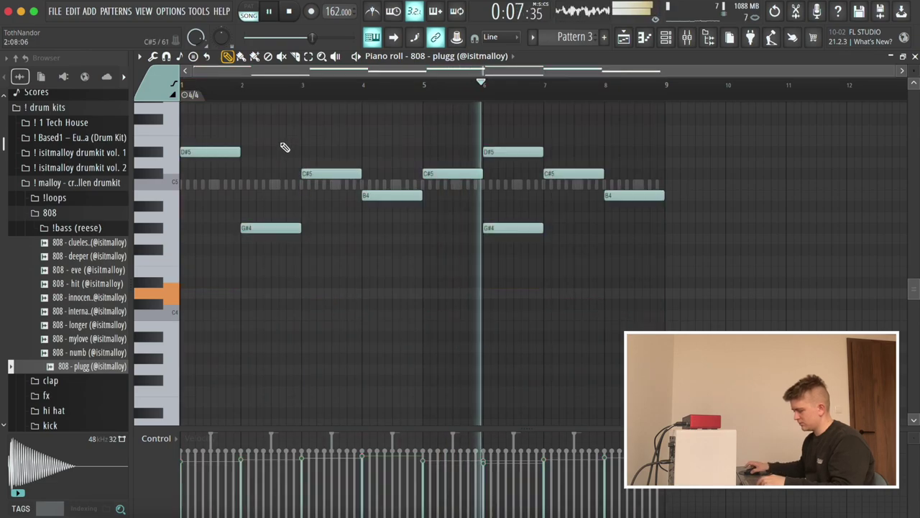
Audition the 808 line and raise the velocity of all its notes to maximum.
{"action": "left_click", "coordinate": [296, 56]}
{"action": "key", "text": "space"}
{"action": "key", "text": "space"}
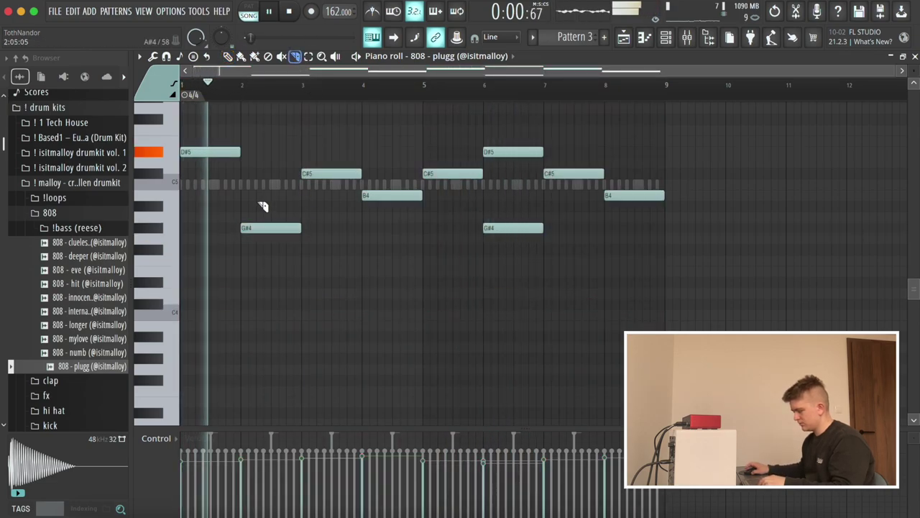
{"action": "key", "text": "super+a"}
{"action": "key", "text": "space"}
{"action": "key", "text": "space"}
{"action": "key", "text": "super+d"}
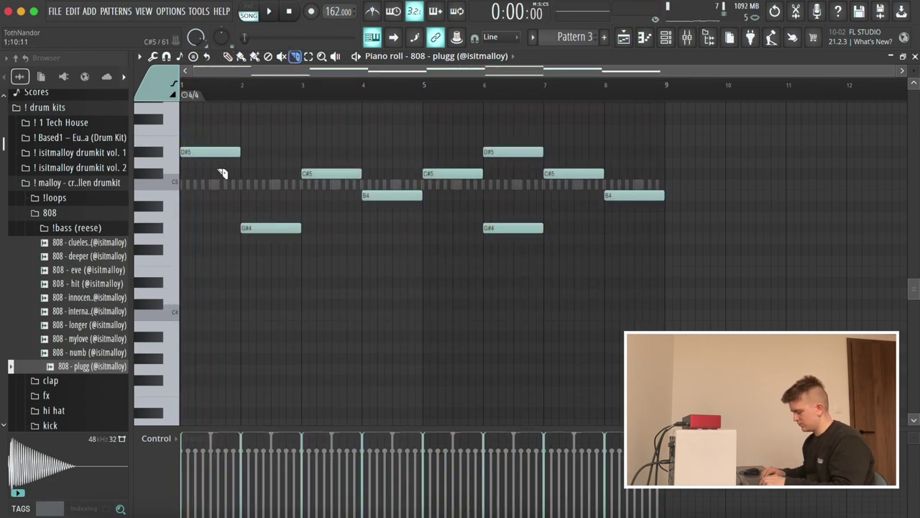
Try the 808 line one semitone higher, audition it and transpose it back down.
{"action": "key", "text": "shift+Up"}
{"action": "key", "text": "space"}
{"action": "key", "text": "space"}
{"action": "key", "text": "shift+Down"}
Flip the 808 notes horizontally and play the arrangement from the start.
{"action": "key", "text": "space"}
{"action": "key", "text": "alt+y"}
{"action": "key", "text": "space"}
{"action": "key", "text": "space"}
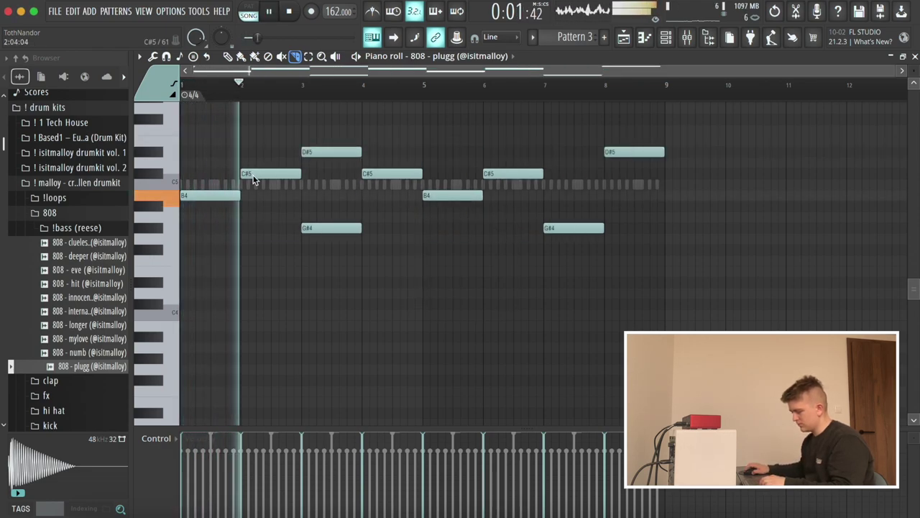
Cut the first beat off the 808 notes in bars 2, 4, 6 and 8 and delete the D#5 in bar 3.
{"action": "left_click_drag", "start_coordinate": [255, 179], "coordinate": [256, 169]}
{"action": "left_click_drag", "start_coordinate": [322, 174], "coordinate": [323, 146]}
{"action": "right_click", "coordinate": [323, 146]}
{"action": "left_click_drag", "start_coordinate": [383, 187], "coordinate": [386, 163]}
{"action": "left_click_drag", "start_coordinate": [501, 186], "coordinate": [502, 163]}
{"action": "left_click_drag", "start_coordinate": [597, 191], "coordinate": [620, 146]}
{"action": "left_click", "coordinate": [183, 85]}
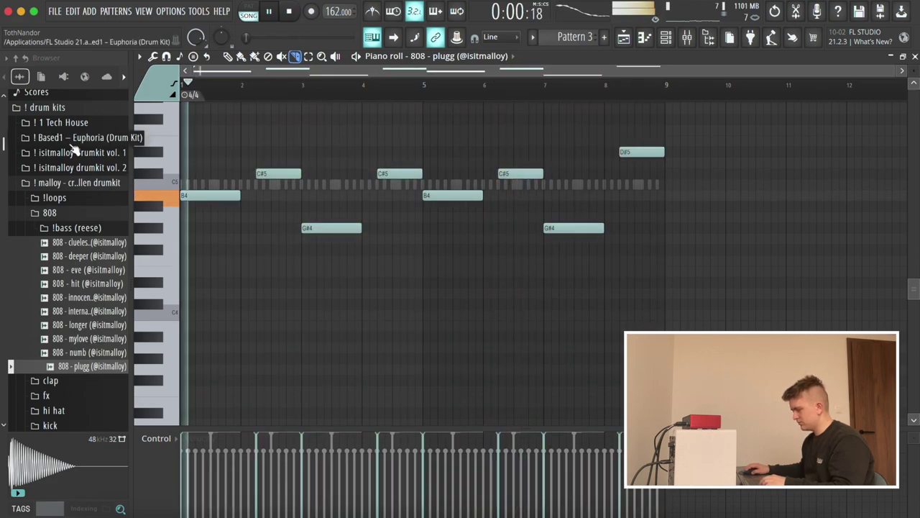
Transpose the 808 line up one octave and slice its bar 1 note into three and its bar 2 note into two.
{"action": "key", "text": "space"}
{"action": "key", "text": "ctrl+Up"}
{"action": "key", "text": "space"}
{"action": "left_click", "coordinate": [204, 156]}
{"action": "left_click", "coordinate": [227, 155]}
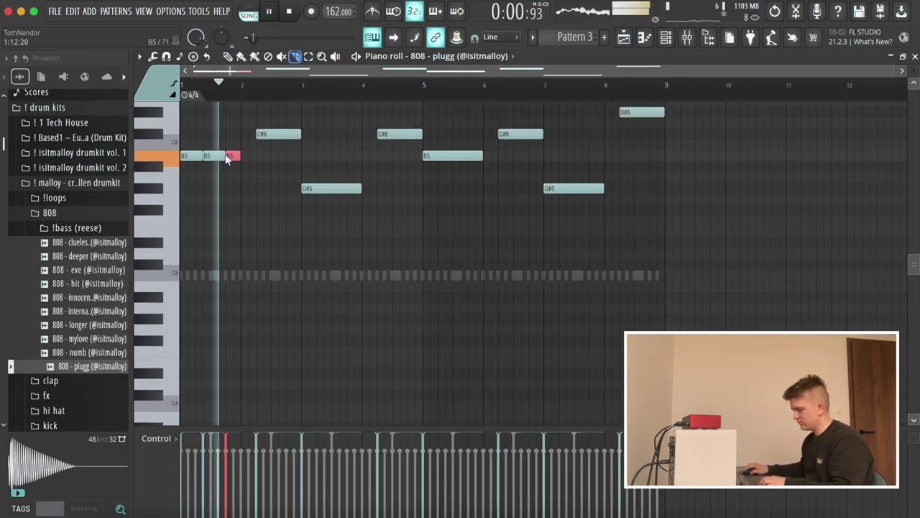
{"action": "left_click", "coordinate": [279, 137]}
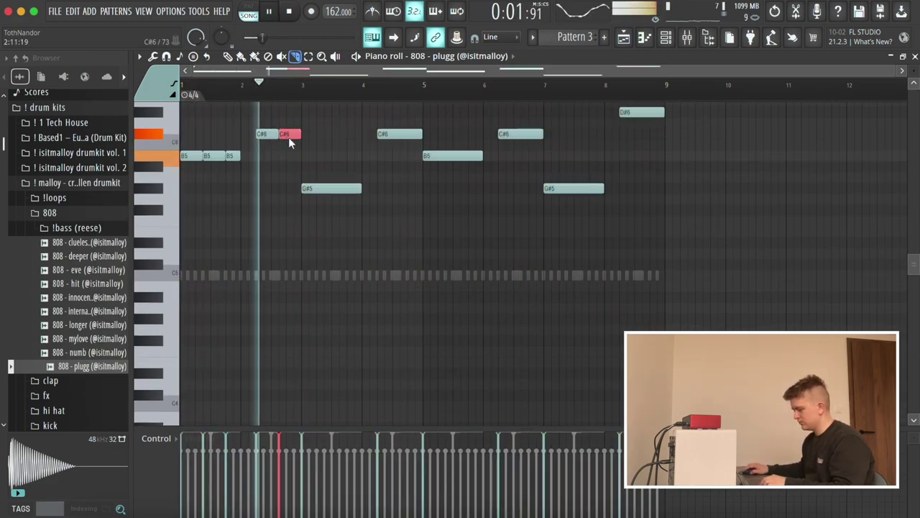
Slice the bar 3 808 note at beat 4 and the bar 4 note into three pieces with a short middle one.
{"action": "left_click", "coordinate": [340, 190]}
{"action": "key", "text": "super+z"}
{"action": "left_click", "coordinate": [303, 86]}
{"action": "left_click", "coordinate": [303, 86]}
{"action": "left_click", "coordinate": [349, 189]}
{"action": "left_click", "coordinate": [397, 135]}
{"action": "left_click", "coordinate": [414, 135]}
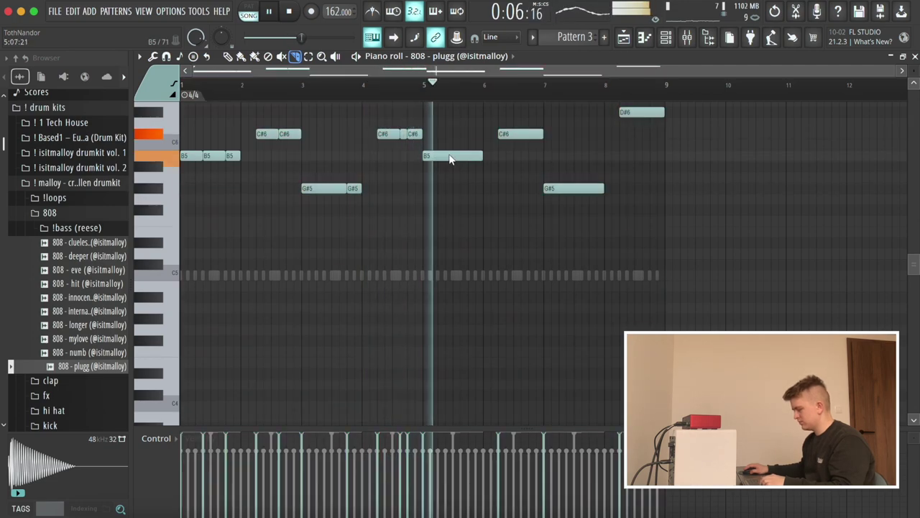
Slice the bar 5 808 note at beat 4.
{"action": "left_click", "coordinate": [471, 156]}
{"action": "left_click", "coordinate": [519, 136]}
{"action": "key", "text": "super+z"}
Add a short C#6 808 note just before the bar 6 note and slice the longer note in half.
{"action": "left_click", "coordinate": [227, 57]}
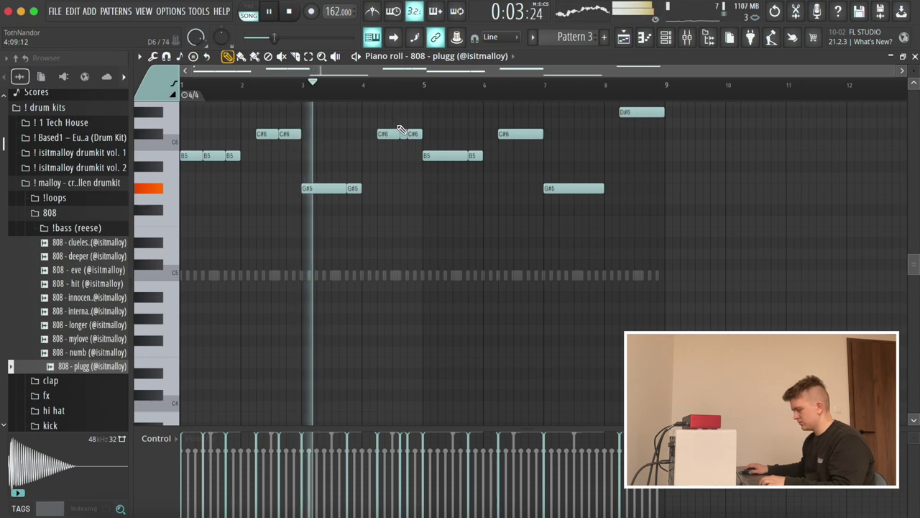
{"action": "left_click", "coordinate": [492, 133]}
{"action": "left_click", "coordinate": [294, 57]}
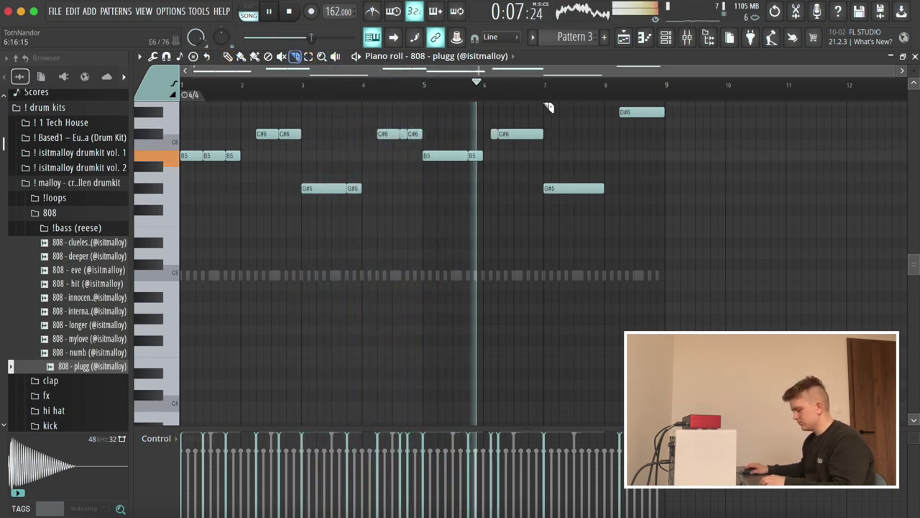
{"action": "left_click", "coordinate": [522, 135]}
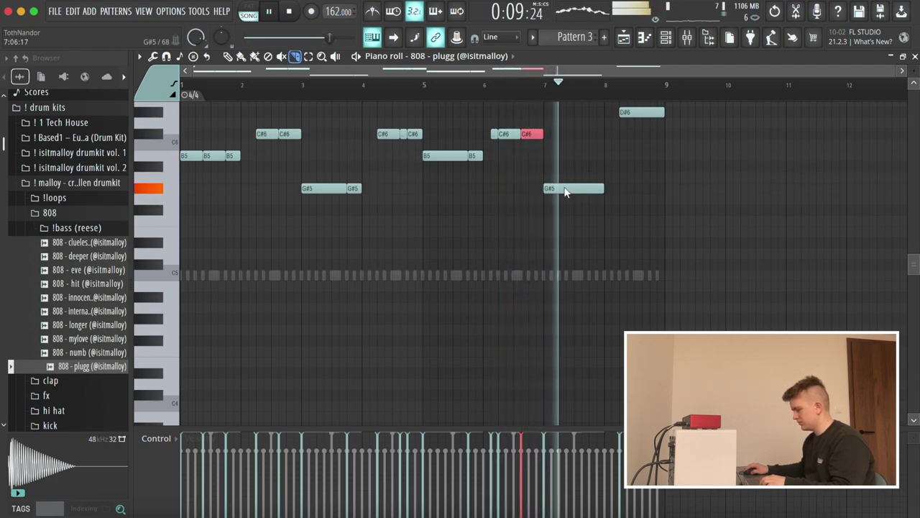
Slice the 808 notes in bars 7 and 8 into three pieces each.
{"action": "left_click", "coordinate": [562, 190]}
{"action": "left_click", "coordinate": [591, 190]}
{"action": "left_click", "coordinate": [642, 112]}
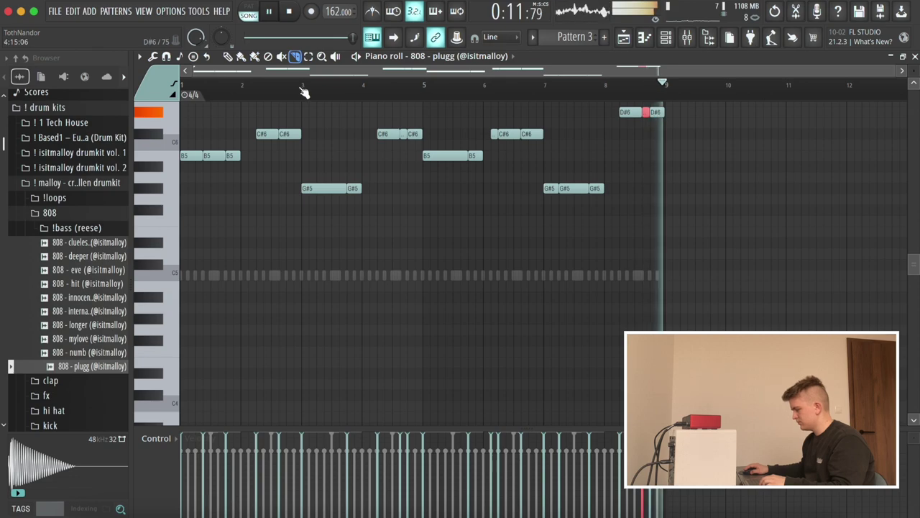
Transpose the whole 808 line down three semitones and check the piano clip's time-stretching settings.
{"action": "left_click", "coordinate": [228, 56]}
{"action": "key", "text": "space"}
{"action": "key", "text": "shift+Down"}
{"action": "key", "text": "shift+Down"}
{"action": "key", "text": "shift+Down"}
{"action": "key", "text": "Escape"}
{"action": "double_click", "coordinate": [472, 154]}
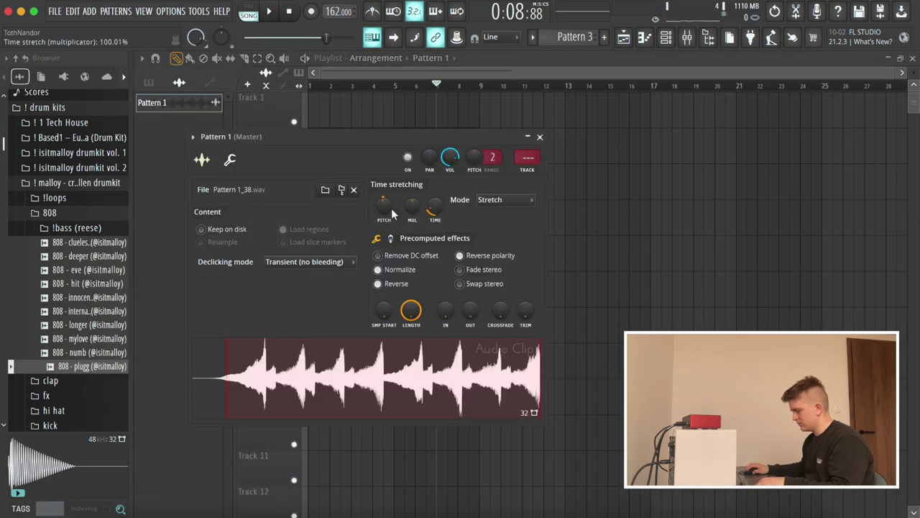
{"action": "key", "text": "Escape"}
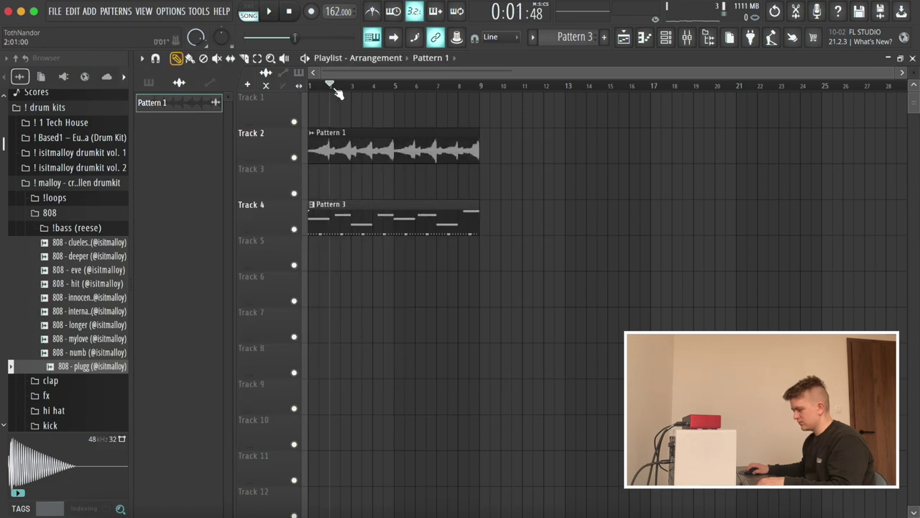
Raise the 808 channel's volume and enable its volume envelope with full hold and 39% sustain.
{"action": "left_click", "coordinate": [666, 37]}
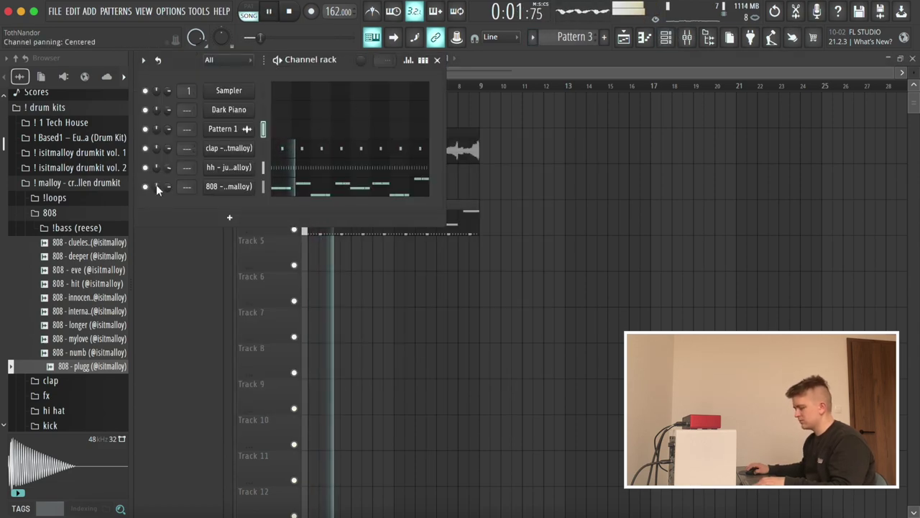
{"action": "left_click", "coordinate": [53, 218]}
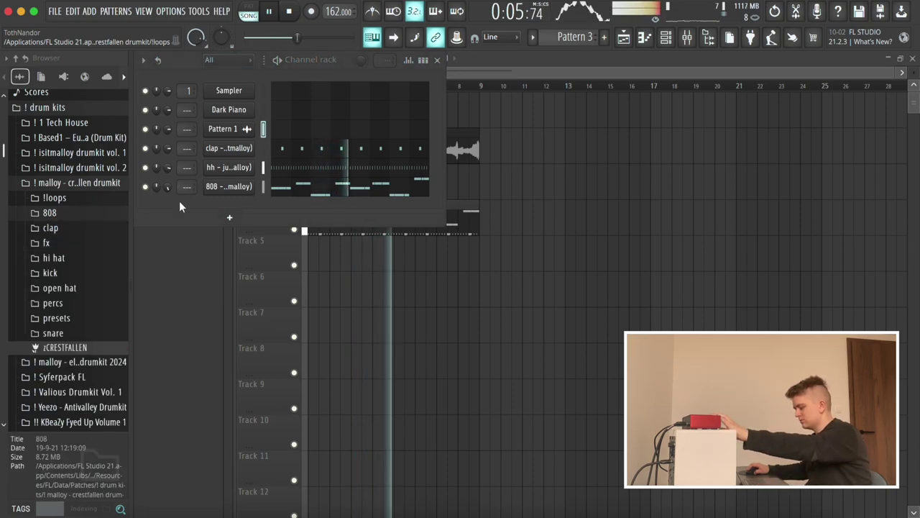
{"action": "left_click", "coordinate": [223, 187]}
{"action": "left_click", "coordinate": [280, 209]}
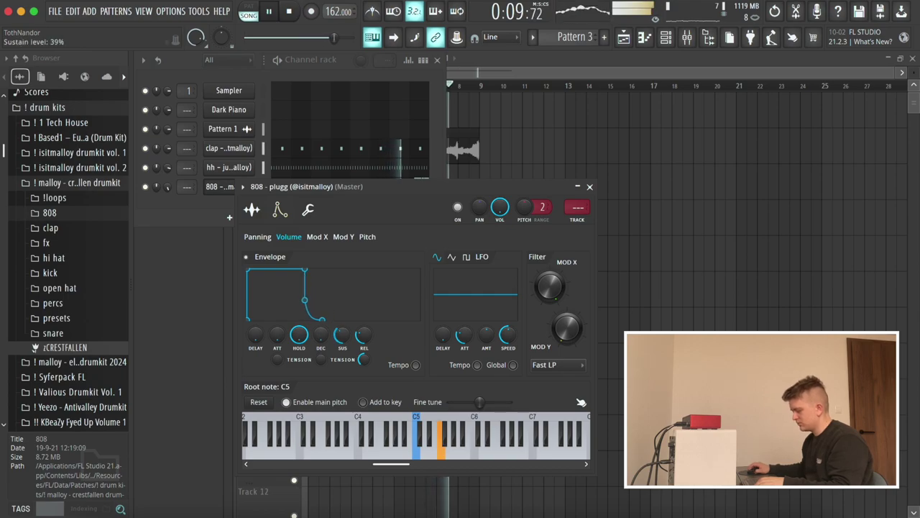
{"action": "key", "text": "Escape"}
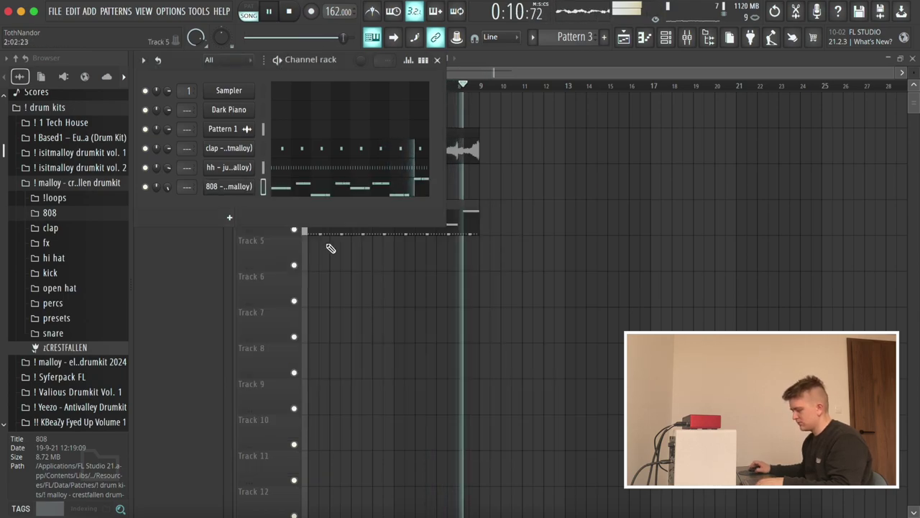
Audition the kit's snare samples, add "snare - highway" as a new channel and open its piano roll.
{"action": "left_click", "coordinate": [71, 332]}
{"action": "left_click", "coordinate": [80, 341]}
{"action": "left_click", "coordinate": [81, 409]}
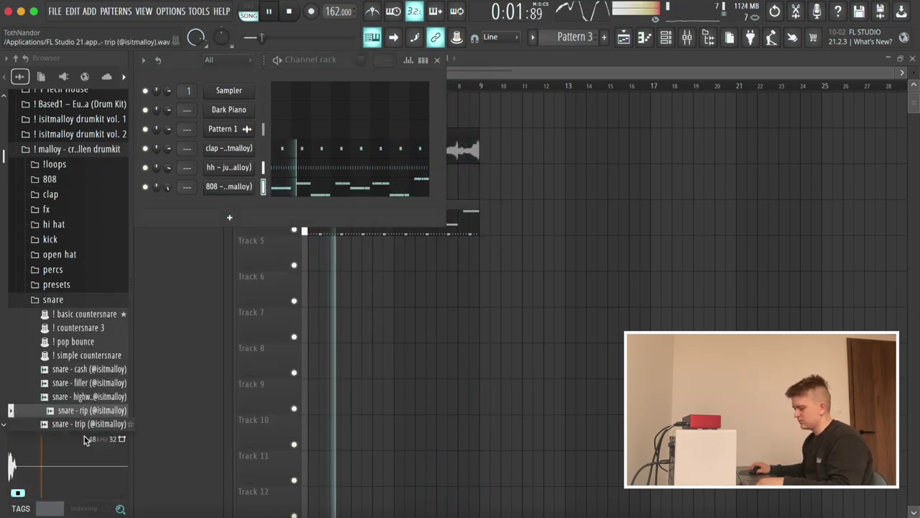
{"action": "scroll", "coordinate": [88, 432], "scroll_direction": "down", "scroll_amount": 2}
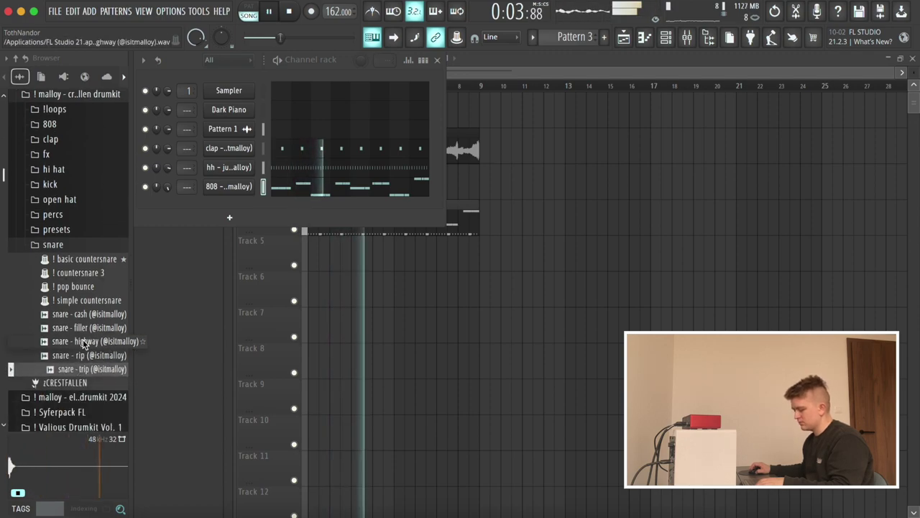
{"action": "left_click", "coordinate": [84, 341]}
{"action": "left_click_drag", "start_coordinate": [85, 342], "coordinate": [228, 216]}
{"action": "left_click", "coordinate": [298, 203]}
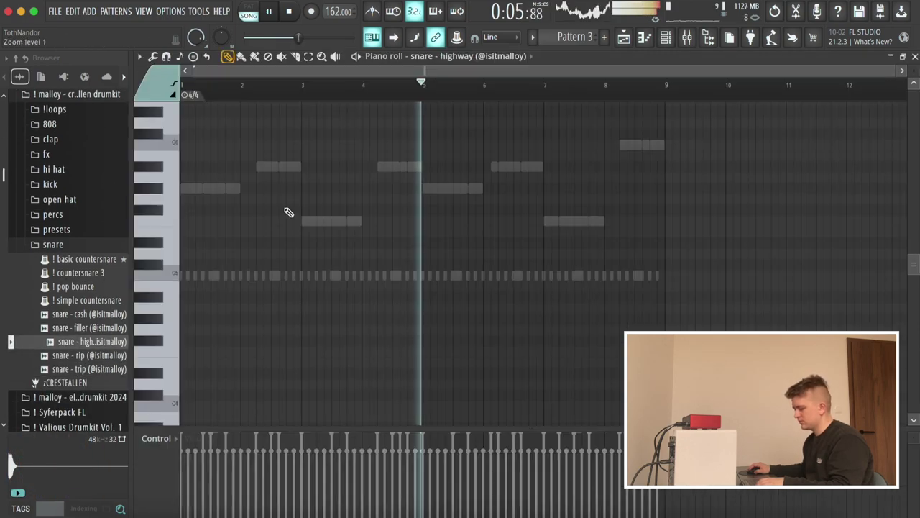
Draw C5 snare notes: two at the start of bar 2, one at its end and one at the start of bar 4.
{"action": "left_click", "coordinate": [236, 91]}
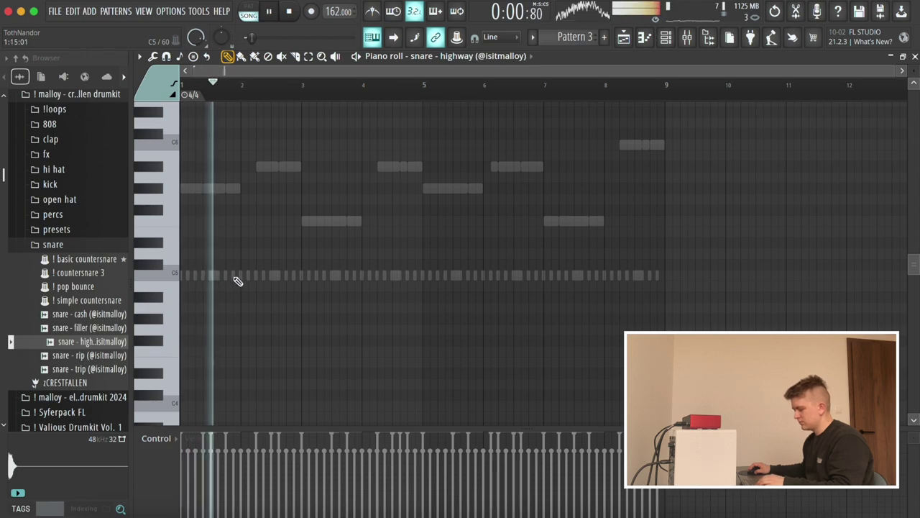
{"action": "key", "text": "super+b"}
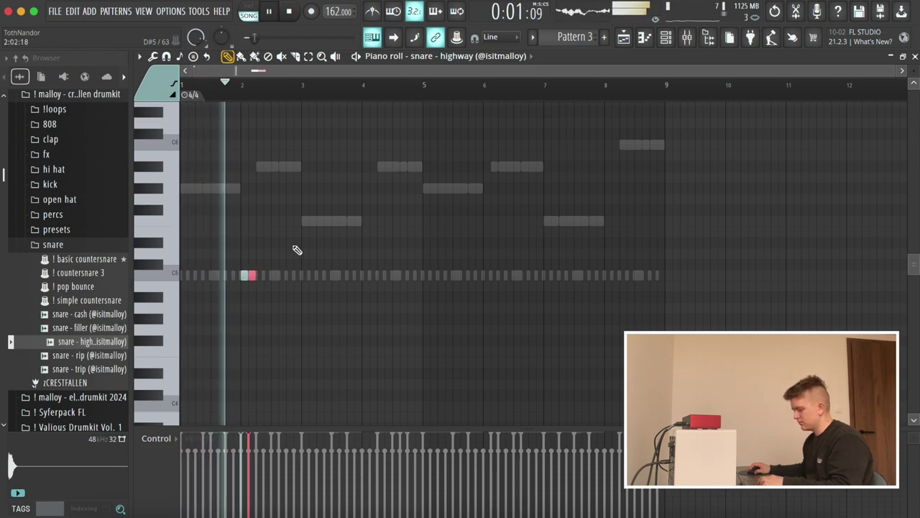
{"action": "key", "text": "super+a"}
{"action": "key", "text": "super+d"}
{"action": "left_click", "coordinate": [297, 274]}
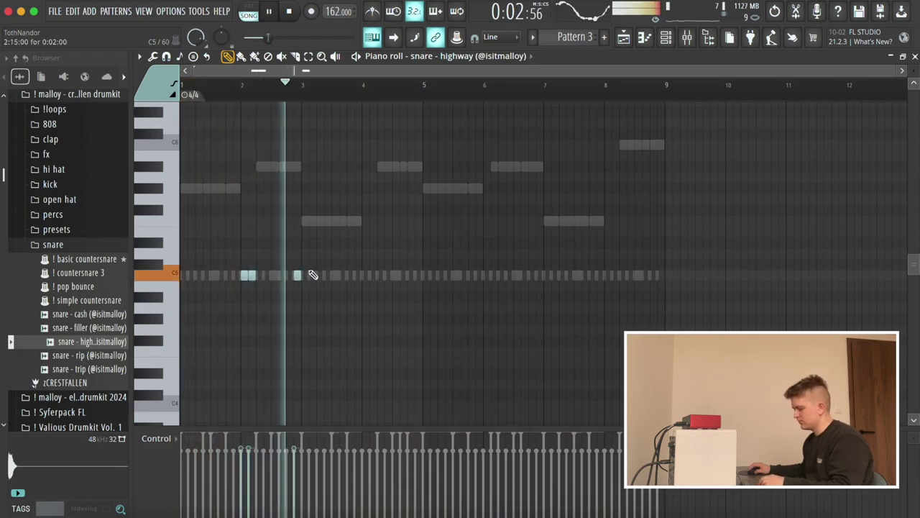
{"action": "left_click", "coordinate": [365, 275]}
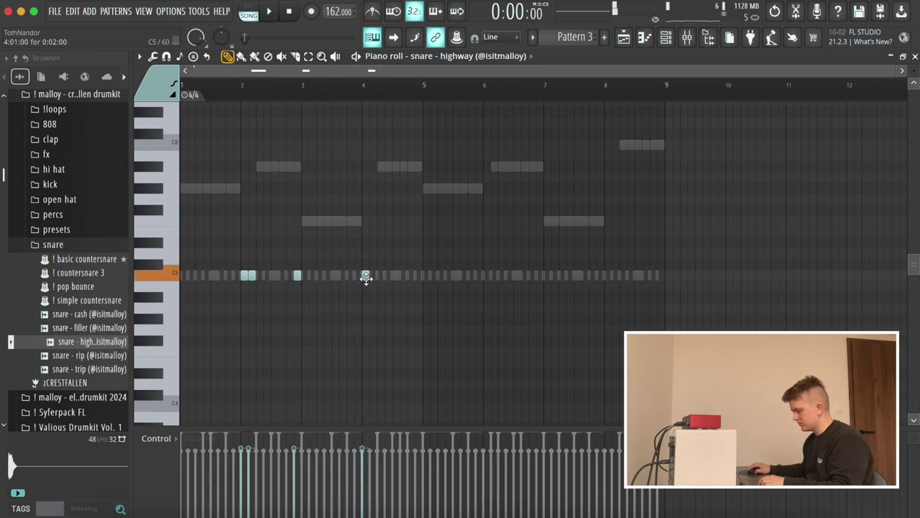
Add a chopped three-hit snare roll with falling velocity after the first bar 4 note, followed by a hit on beat 2.
{"action": "key", "text": "alt+a"}
{"action": "key", "text": "Return"}
{"action": "key", "text": "super+d"}
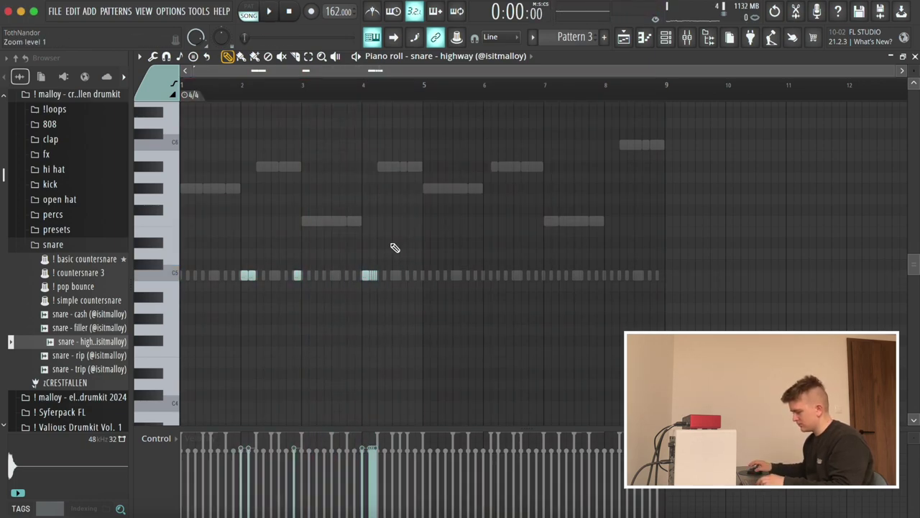
{"action": "scroll", "coordinate": [392, 246], "scroll_direction": "up", "scroll_amount": 4}
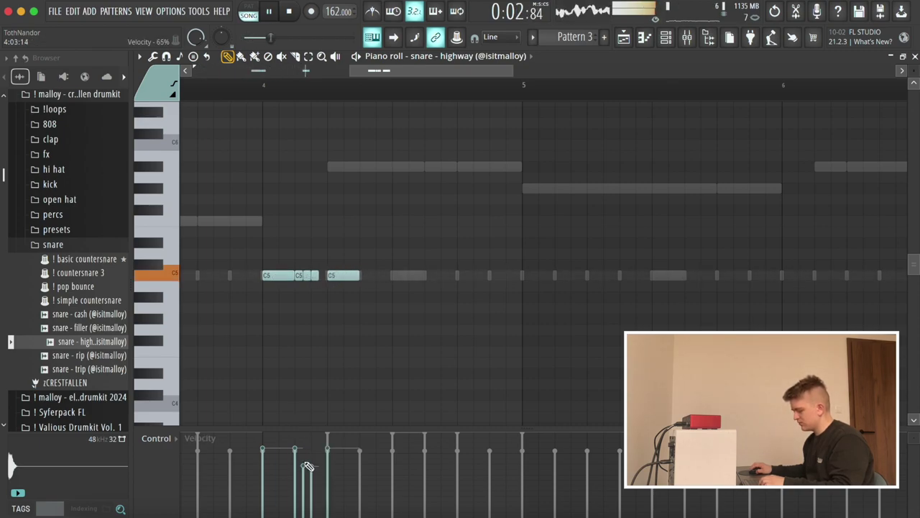
{"action": "scroll", "coordinate": [323, 353], "scroll_direction": "down", "scroll_amount": 4}
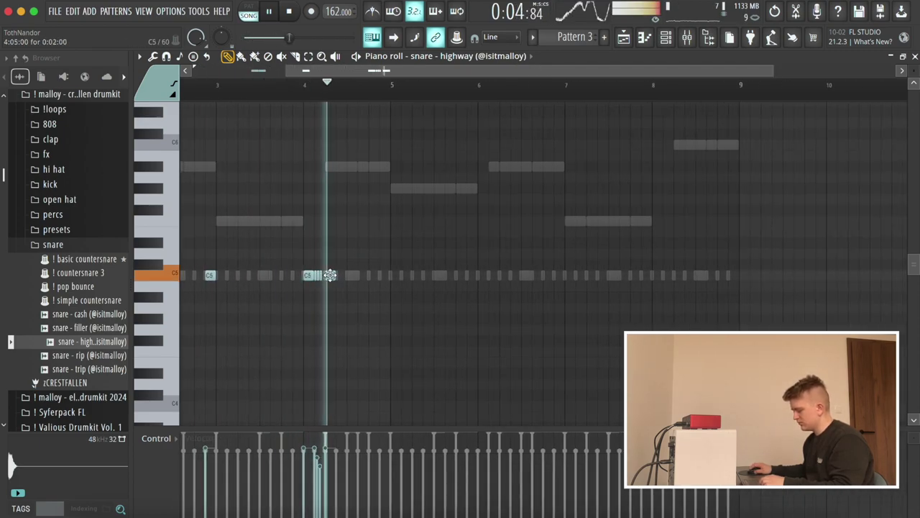
Add a quieter snare note right after the beat 2 hit in bar 4 and audition it.
{"action": "left_click", "coordinate": [348, 275]}
{"action": "key", "text": "space"}
{"action": "left_click_drag", "start_coordinate": [351, 273], "coordinate": [341, 274]}
{"action": "key", "text": "space"}
{"action": "key", "text": "space"}
{"action": "left_click_drag", "start_coordinate": [335, 461], "coordinate": [340, 474]}
{"action": "key", "text": "space"}
{"action": "key", "text": "space"}
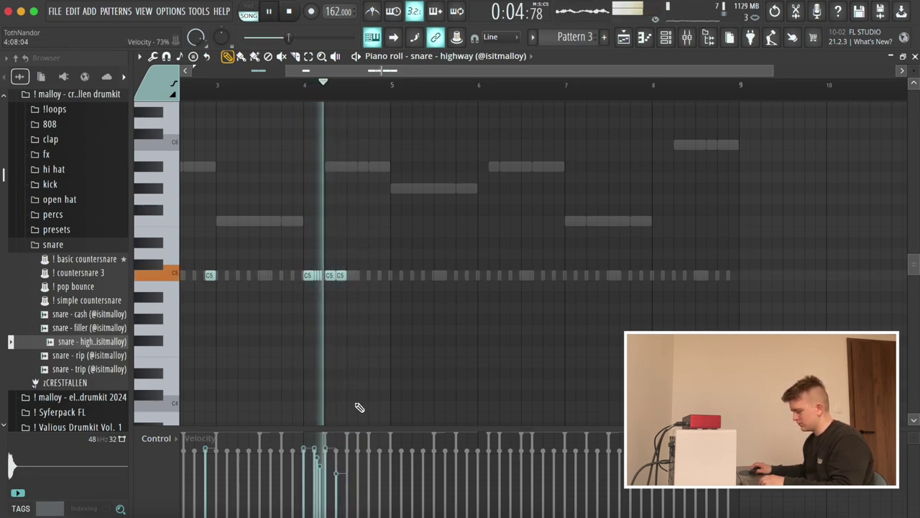
Add three snare notes at the end of bar 4 with rising velocities.
{"action": "left_click", "coordinate": [359, 275]}
{"action": "key", "text": "space"}
{"action": "left_click", "coordinate": [376, 276]}
{"action": "key", "text": "space"}
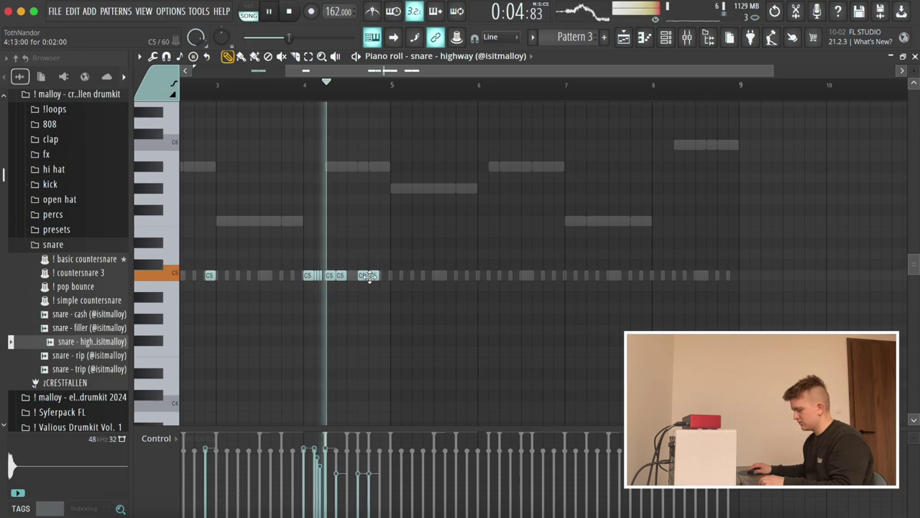
{"action": "left_click", "coordinate": [383, 275]}
{"action": "left_click", "coordinate": [381, 451]}
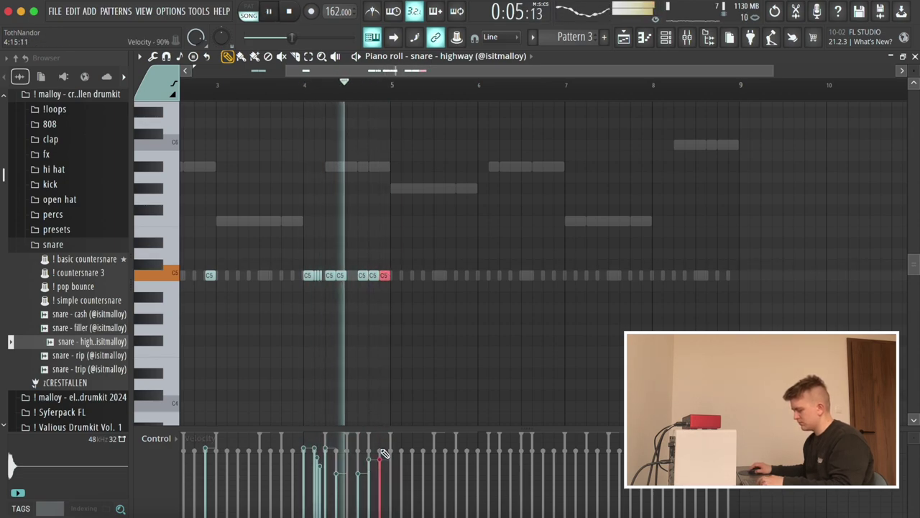
Duplicate the four-bar snare pattern and align the copy with bars 5 to 8.
{"action": "scroll", "coordinate": [407, 319], "scroll_direction": "down", "scroll_amount": 3}
{"action": "key", "text": "super+b"}
{"action": "key", "text": "shift+Right"}
{"action": "key", "text": "shift+Right"}
{"action": "key", "text": "shift+Right"}
{"action": "key", "text": "shift+Right"}
{"action": "key", "text": "shift+Right"}
{"action": "key", "text": "shift+Right"}
{"action": "key", "text": "shift+Right"}
{"action": "key", "text": "shift+Right"}
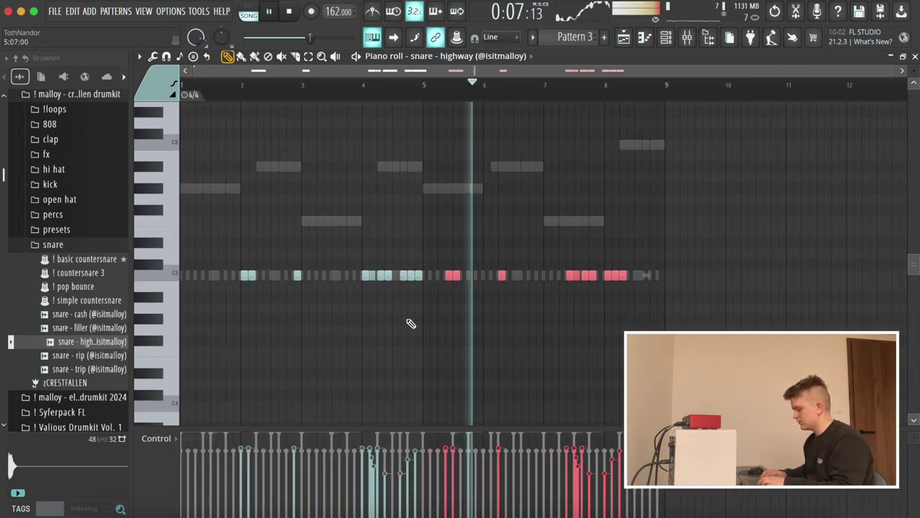
{"action": "key", "text": "super+d"}
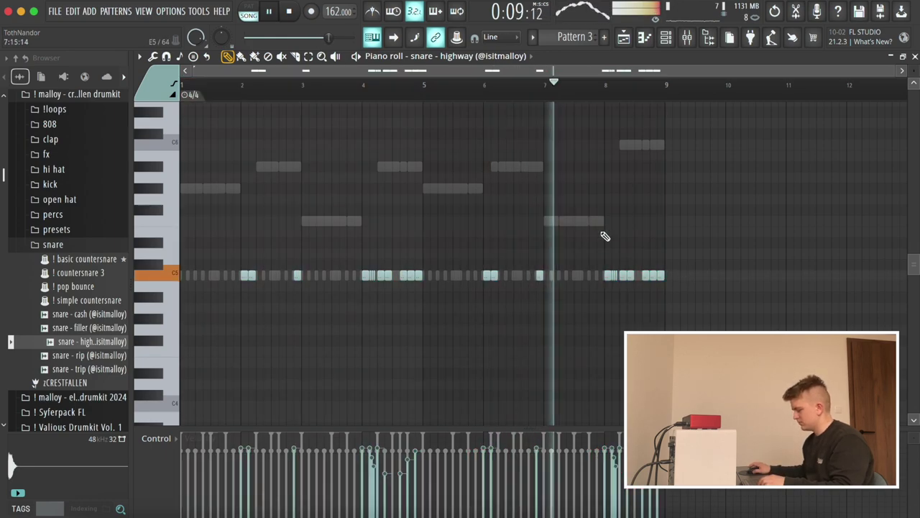
Delete the snare roll and the beat 2 hit in bar 4, playing the pattern from that bar.
{"action": "left_click", "coordinate": [365, 84]}
{"action": "scroll", "coordinate": [377, 266], "scroll_direction": "up", "scroll_amount": 2}
{"action": "key", "text": "space"}
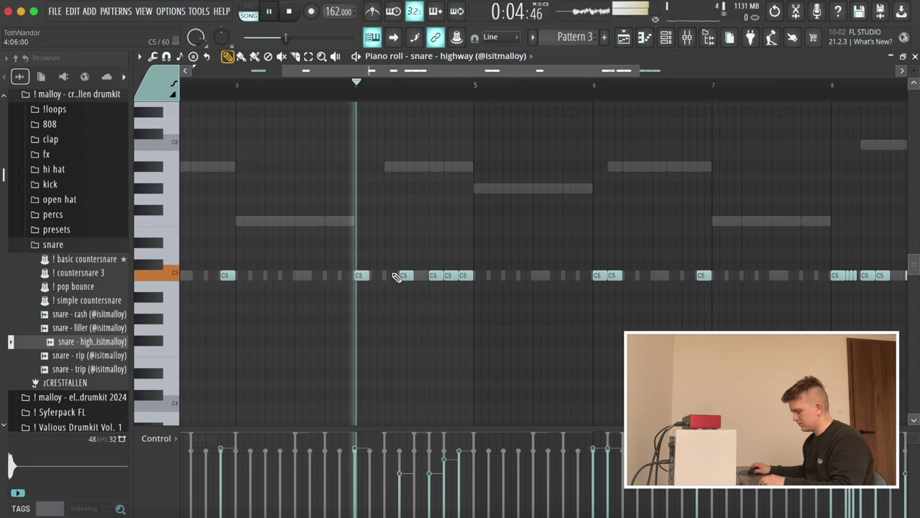
{"action": "scroll", "coordinate": [468, 271], "scroll_direction": "down", "scroll_amount": 2}
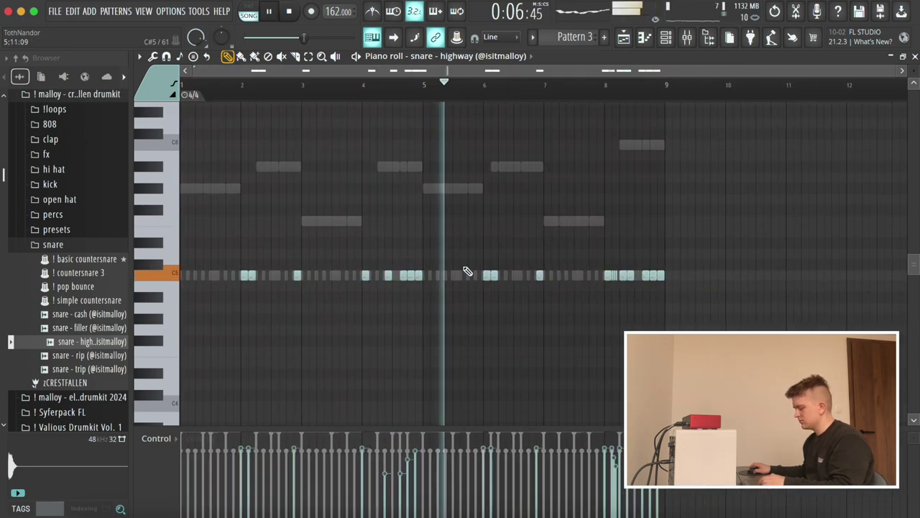
Add the open hat sample "oh - wild" as a new channel and place a C#5 note at the start of bar 1.
{"action": "key", "text": "Escape"}
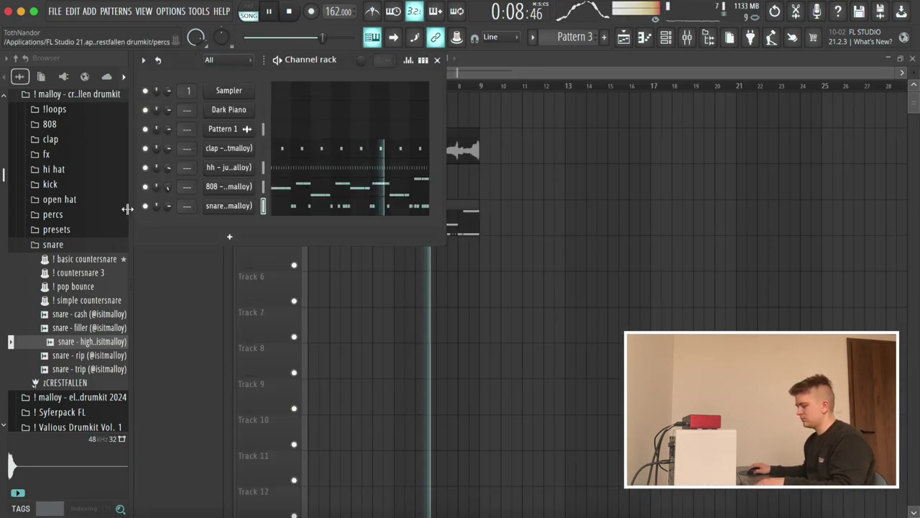
{"action": "left_click", "coordinate": [100, 202]}
{"action": "left_click_drag", "start_coordinate": [91, 298], "coordinate": [215, 230]}
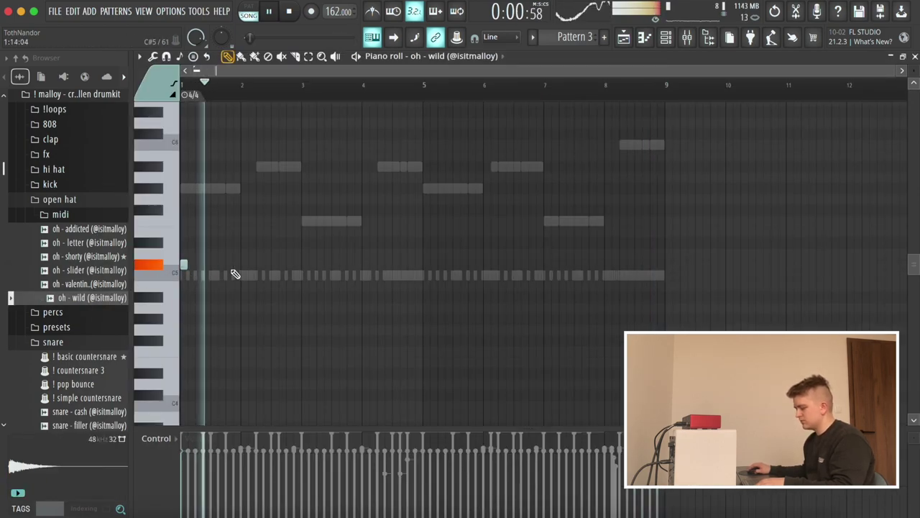
Place four more C#5 open hat notes: two in bar 2, one in bar 3 and one in bar 4.
{"action": "left_click", "coordinate": [259, 264]}
{"action": "left_click", "coordinate": [282, 265]}
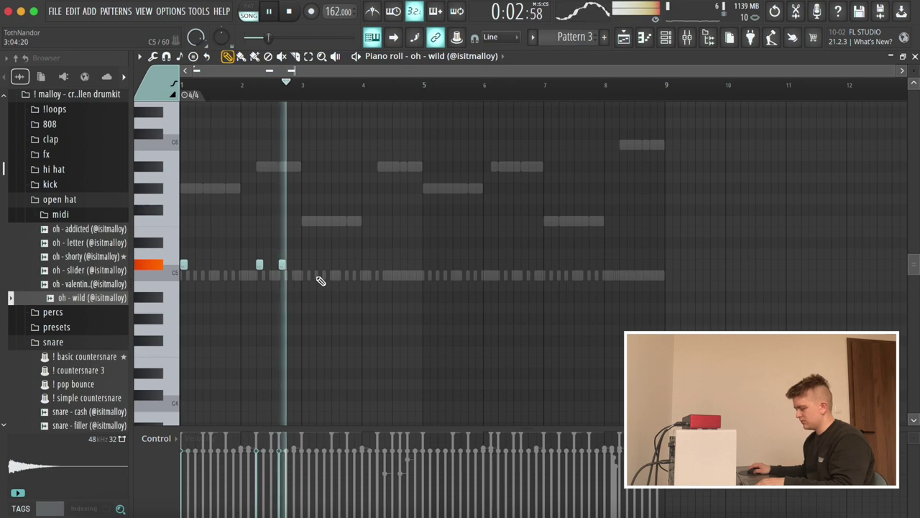
{"action": "left_click", "coordinate": [320, 264]}
{"action": "left_click", "coordinate": [380, 265]}
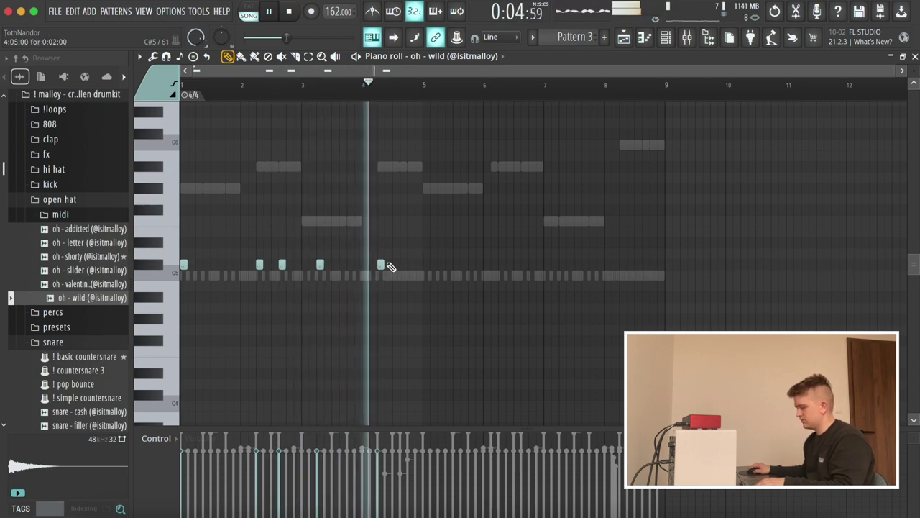
Duplicate the four-bar open hat pattern into bars 5 to 8.
{"action": "key", "text": "ctrl+a"}
{"action": "key", "text": "ctrl+b"}
{"action": "key", "text": "ctrl+d"}
{"action": "key", "text": "Escape"}
Extend the hh - justice notes legato and add three C4 hits at the start of bars 1 and 2.
{"action": "left_click", "coordinate": [305, 166]}
{"action": "scroll", "coordinate": [180, 299], "scroll_direction": "up", "scroll_amount": 5}
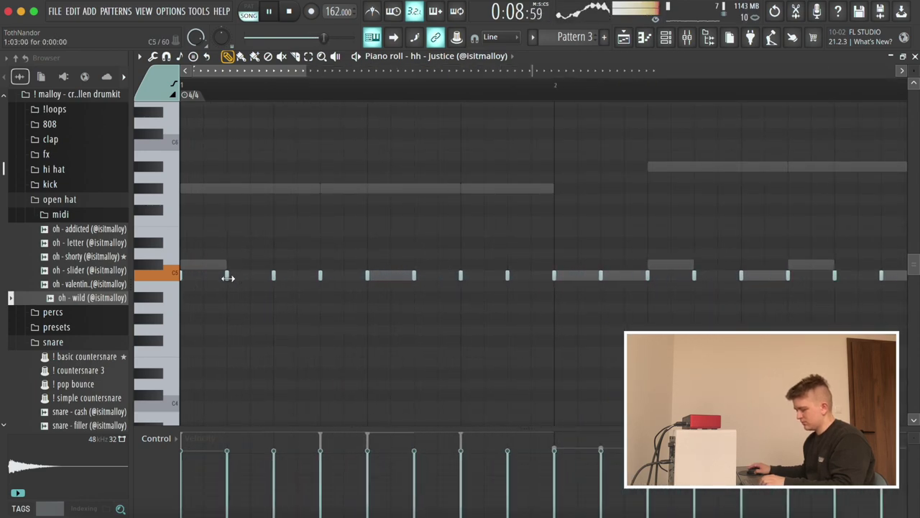
{"action": "key", "text": "ctrl+l"}
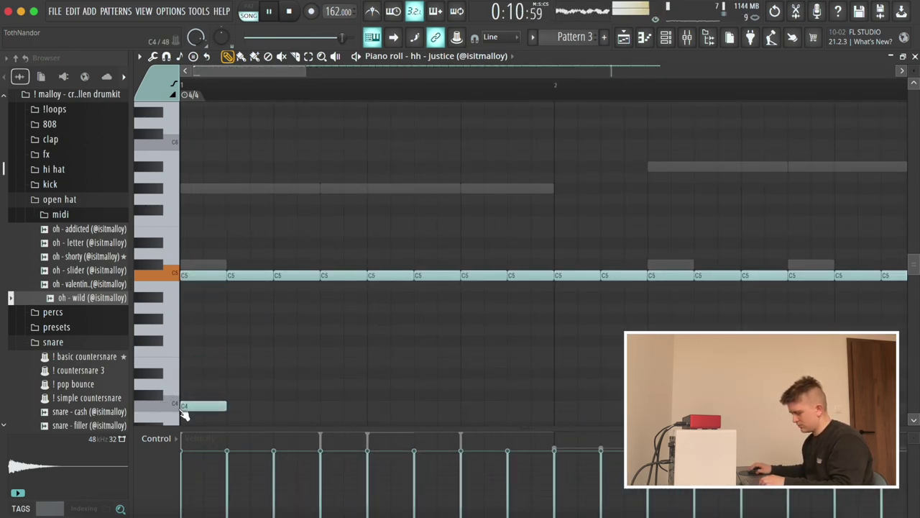
{"action": "scroll", "coordinate": [295, 347], "scroll_direction": "down", "scroll_amount": 4}
{"action": "left_click", "coordinate": [324, 407]}
{"action": "key", "text": "space"}
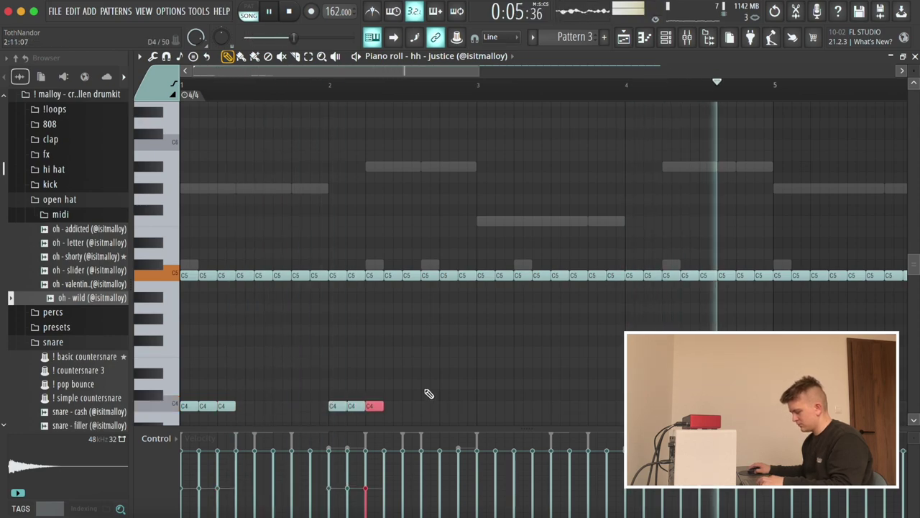
Chop C5 hi-hats into fast rolls on beat 3 of bar 1, beat 2 of bar 2 and near the end of bar 2.
{"action": "scroll", "coordinate": [429, 393], "scroll_direction": "down", "scroll_amount": 3}
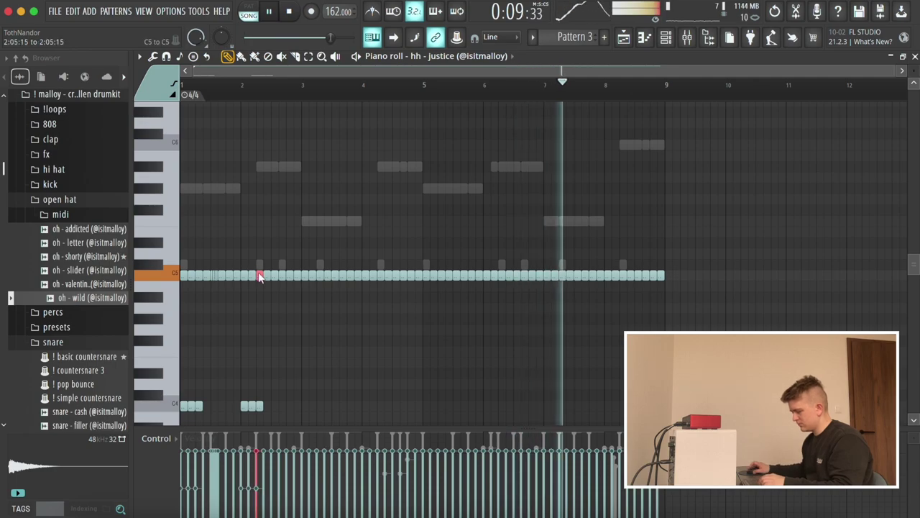
{"action": "scroll", "coordinate": [259, 277], "scroll_direction": "up", "scroll_amount": 5}
{"action": "key", "text": "alt+a"}
{"action": "key", "text": "Return"}
{"action": "key", "text": "super+d"}
{"action": "scroll", "coordinate": [417, 276], "scroll_direction": "down", "scroll_amount": 5}
Replace the hi-hats in bars 3 to 8 with repeats of the two-bar pattern from bars 1 and 2.
{"action": "left_click_drag", "start_coordinate": [306, 283], "coordinate": [683, 275]}
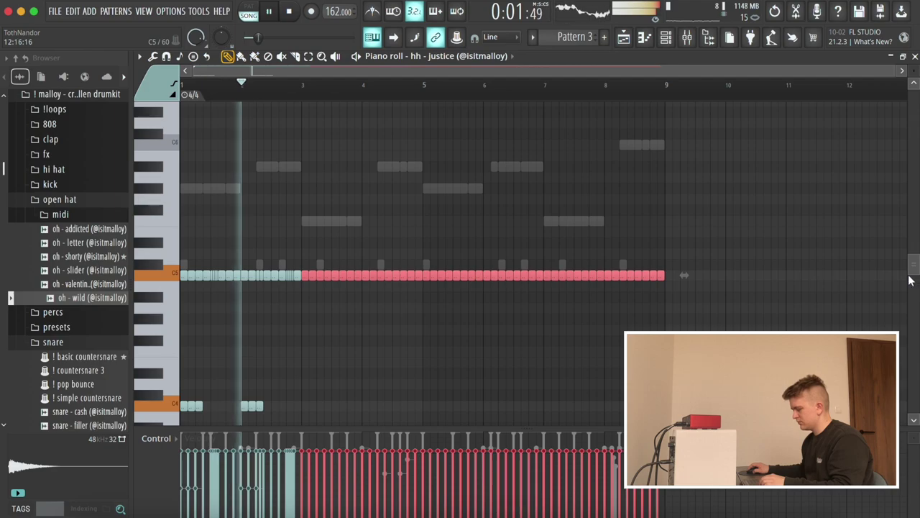
{"action": "key", "text": "Delete"}
{"action": "key", "text": "super+b"}
{"action": "key", "text": "super+b"}
{"action": "key", "text": "super+b"}
{"action": "key", "text": "super+d"}
{"action": "key", "text": "Escape"}
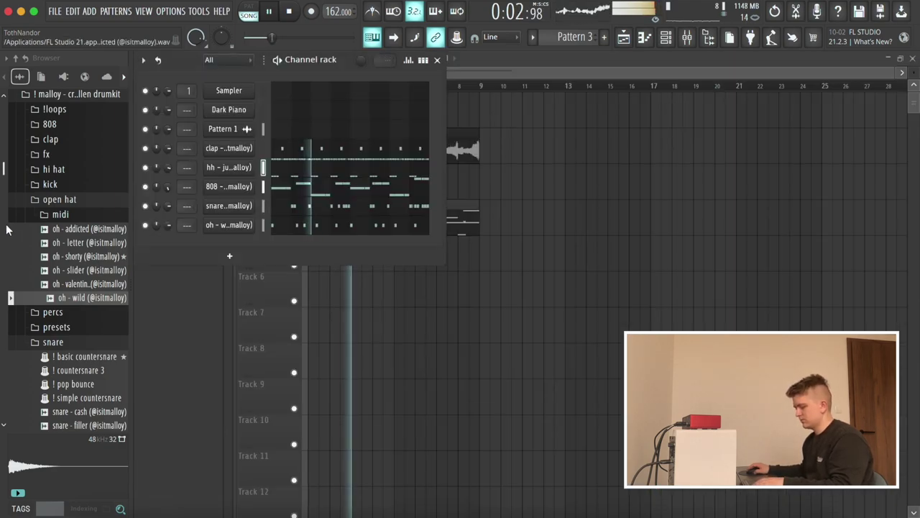
Delete the last C5 hi-hat of bar 2 and undo the last note cut in bar 4.
{"action": "left_click", "coordinate": [302, 167]}
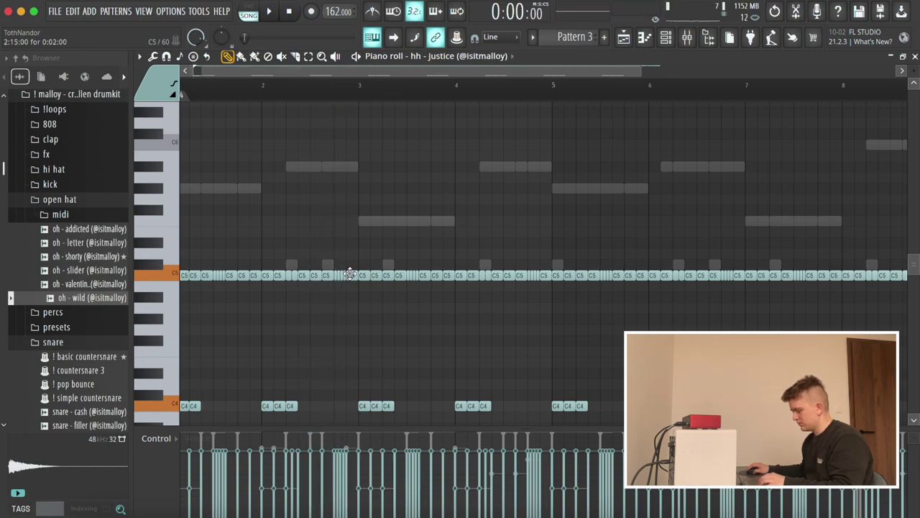
{"action": "scroll", "coordinate": [348, 254], "scroll_direction": "up", "scroll_amount": 4}
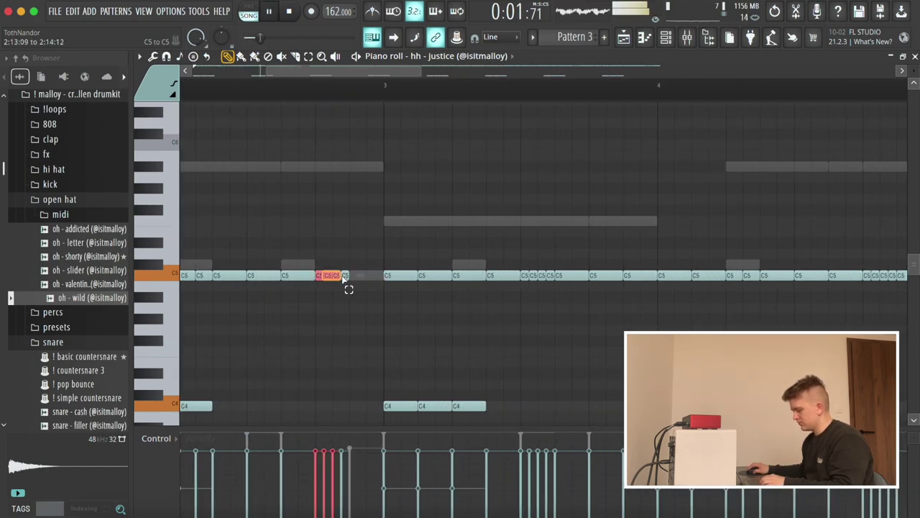
{"action": "scroll", "coordinate": [349, 316], "scroll_direction": "down", "scroll_amount": 4}
{"action": "scroll", "coordinate": [352, 318], "scroll_direction": "down", "scroll_amount": 2}
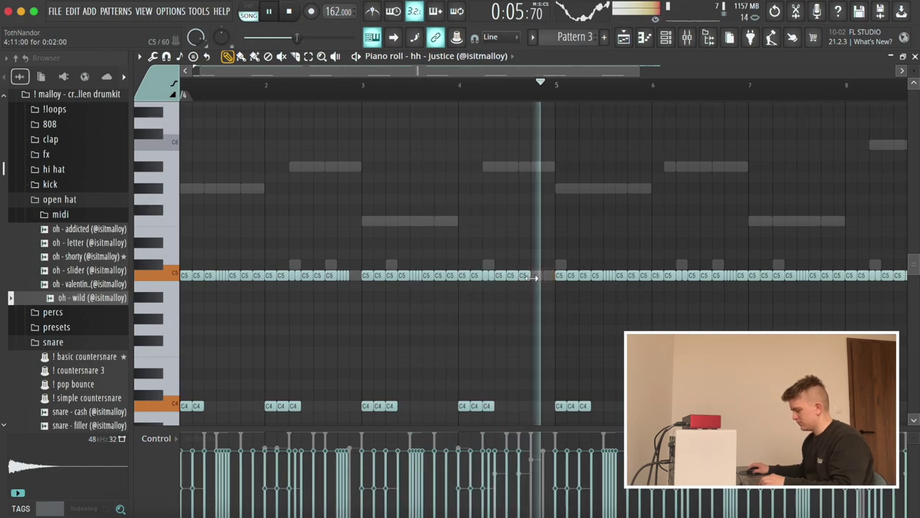
{"action": "key", "text": "ctrl+z"}
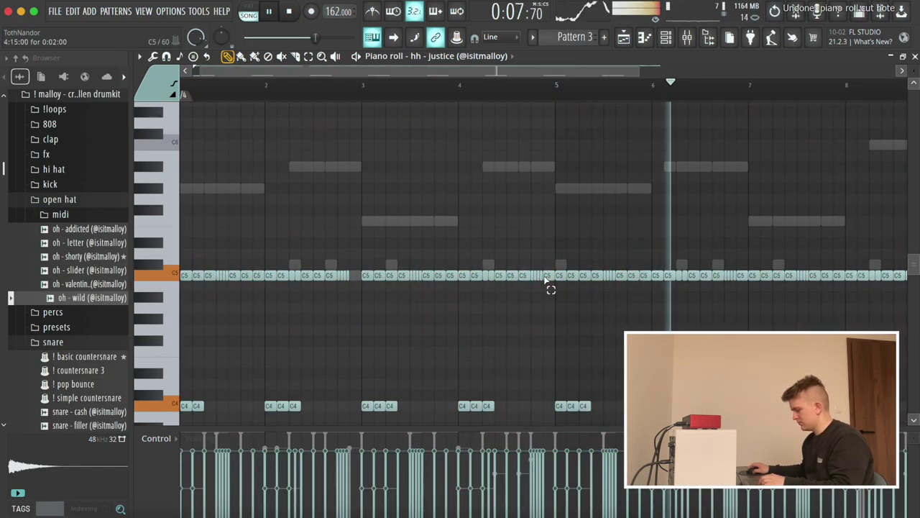
Replace the hi-hat roll ending bar 4 with six evenly spaced C5 notes at 1/3 step snap, adjusting their velocities.
{"action": "scroll", "coordinate": [546, 284], "scroll_direction": "up", "scroll_amount": 3}
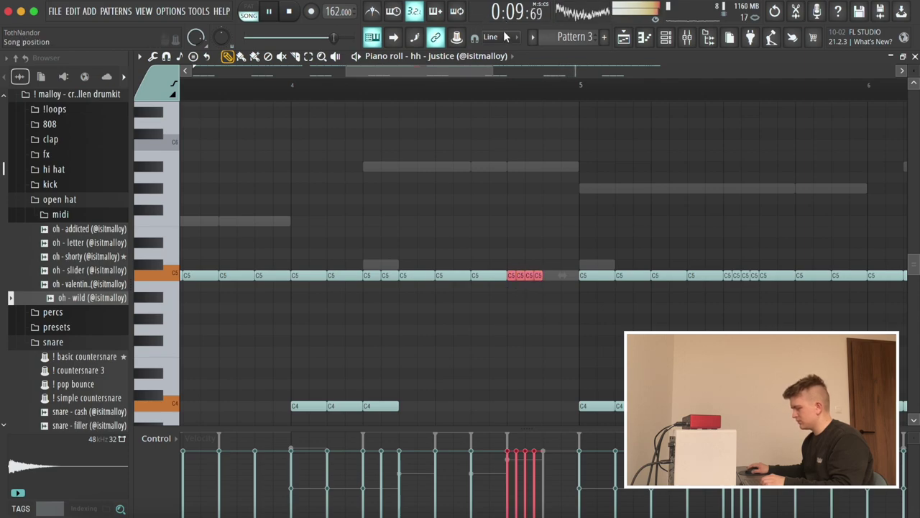
{"action": "left_click", "coordinate": [504, 36]}
{"action": "left_click", "coordinate": [500, 117]}
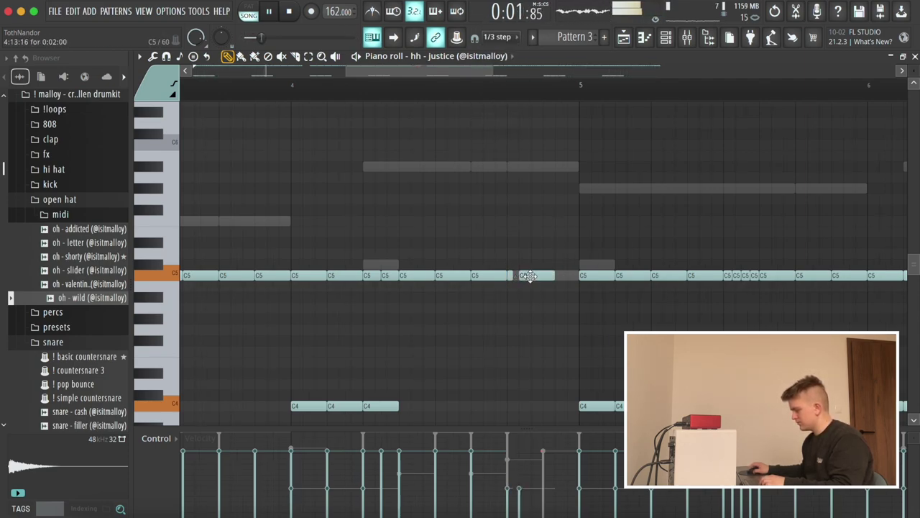
{"action": "left_click", "coordinate": [532, 277]}
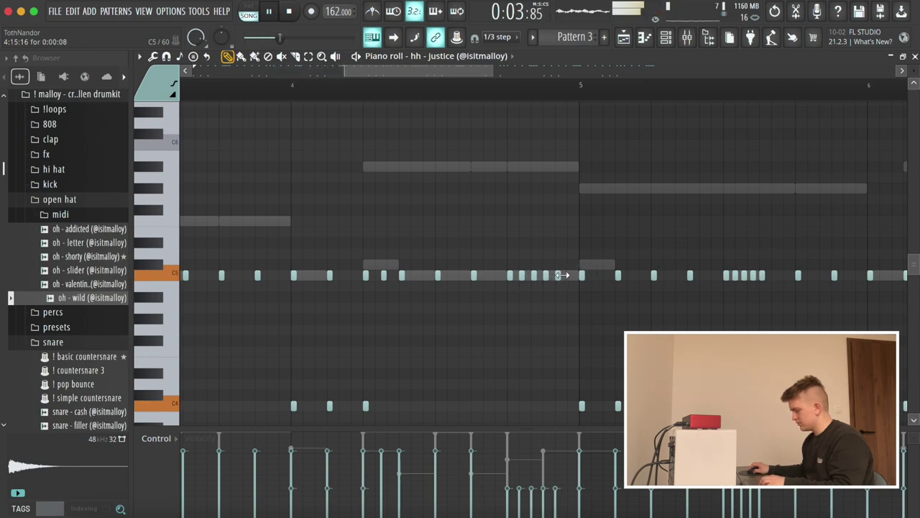
{"action": "key", "text": "ctrl+l"}
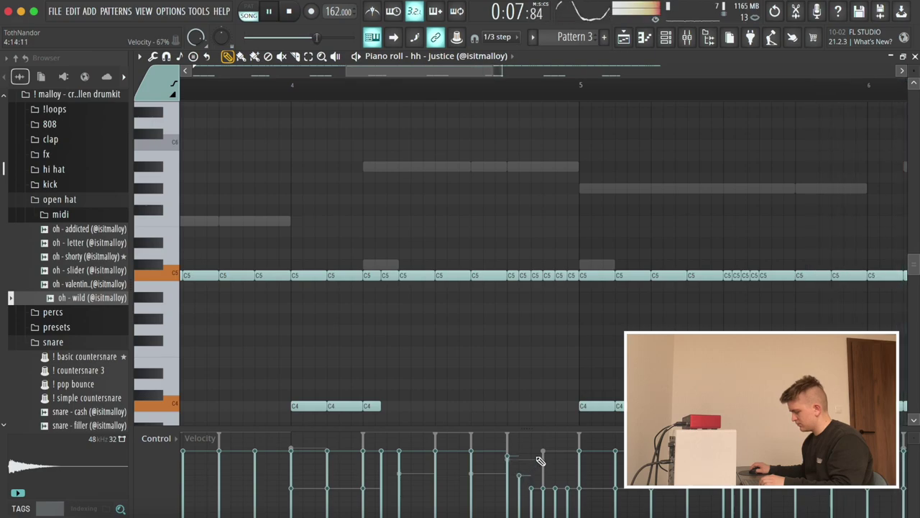
Replace the hi-hats in bars 5 to 8 with a copy of bars 1 to 4 and set snapping back to Line.
{"action": "scroll", "coordinate": [552, 410], "scroll_direction": "down", "scroll_amount": 5}
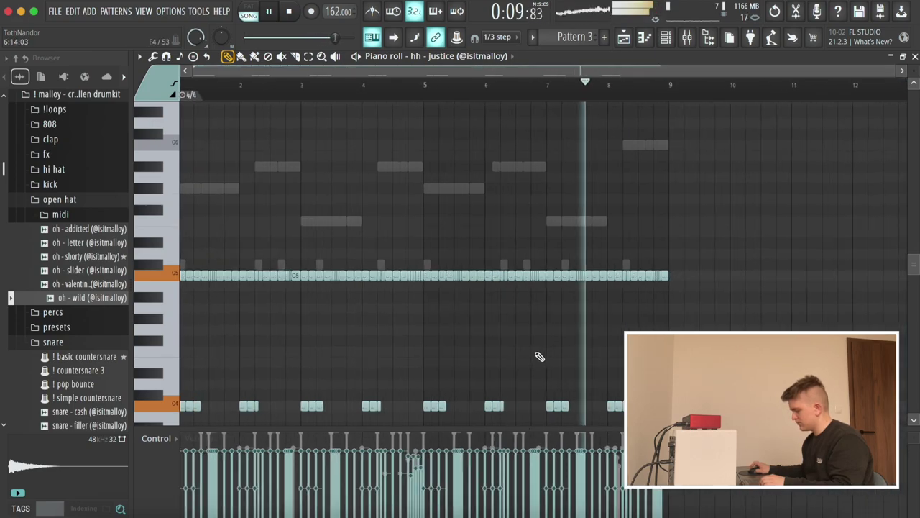
{"action": "left_click_drag", "start_coordinate": [428, 274], "coordinate": [742, 489]}
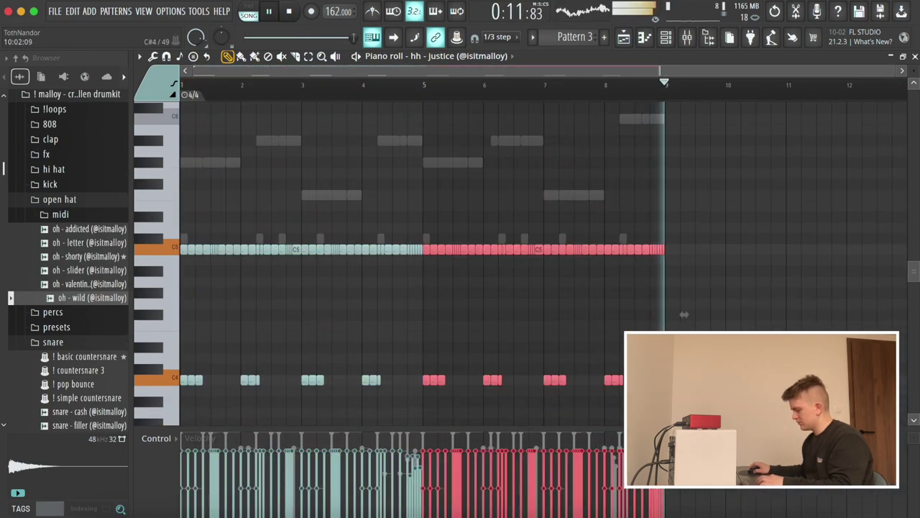
{"action": "key", "text": "ctrl+d"}
{"action": "left_click", "coordinate": [496, 37]}
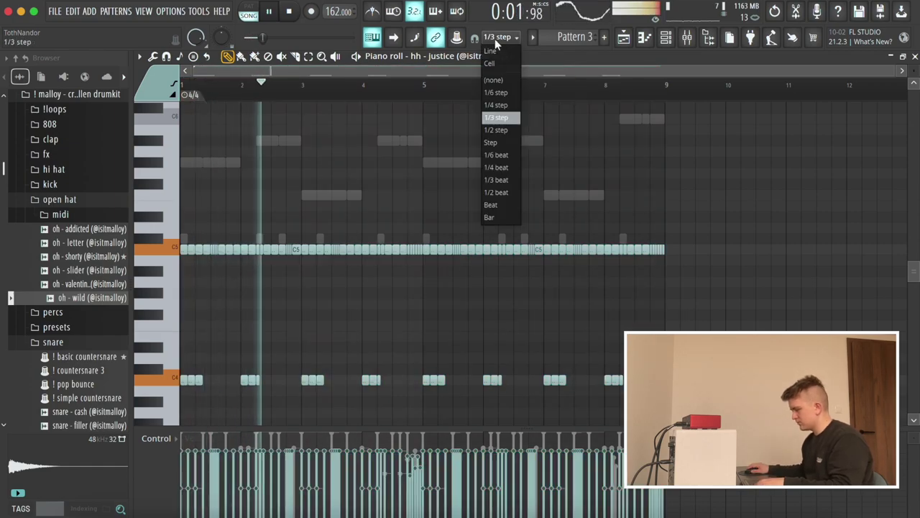
{"action": "left_click", "coordinate": [495, 49]}
{"action": "key", "text": "Escape"}
Audition the drum kit's kick samples and add "kick - lighter" as a new channel above the 808.
{"action": "left_click", "coordinate": [67, 200]}
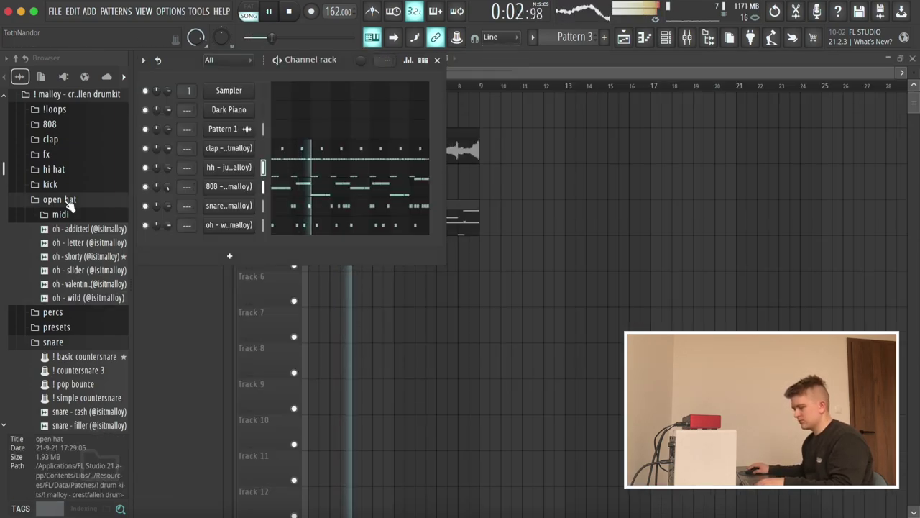
{"action": "left_click", "coordinate": [53, 185]}
{"action": "left_click", "coordinate": [75, 198]}
{"action": "left_click", "coordinate": [76, 212]}
{"action": "left_click", "coordinate": [76, 225]}
{"action": "left_click", "coordinate": [76, 240]}
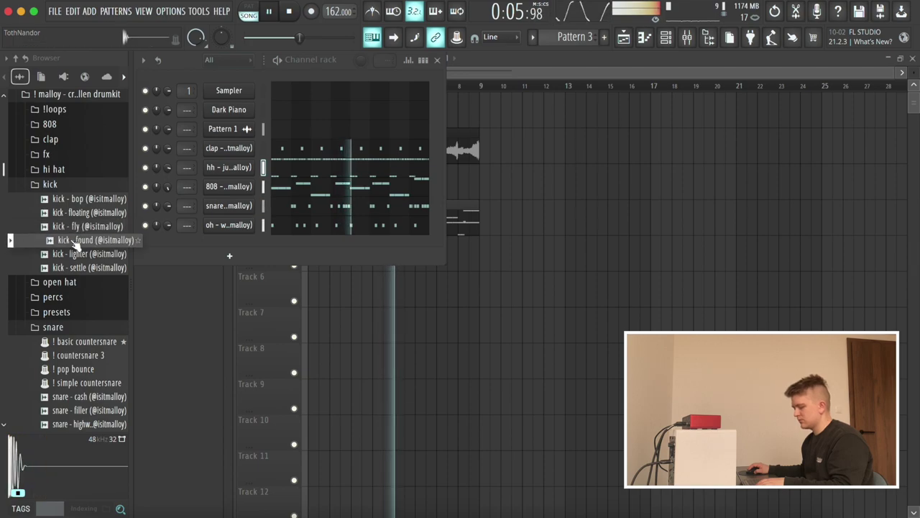
{"action": "left_click", "coordinate": [84, 254]}
{"action": "left_click_drag", "start_coordinate": [92, 257], "coordinate": [229, 179]}
Copy all 808 notes into the kick - lighter channel and discard their lengths.
{"action": "left_click", "coordinate": [307, 203]}
{"action": "key", "text": "super+a"}
{"action": "key", "text": "super+c"}
{"action": "key", "text": "Escape"}
{"action": "left_click", "coordinate": [297, 188]}
{"action": "key", "text": "super+v"}
{"action": "key", "text": "shift+d"}
{"action": "key", "text": "Escape"}
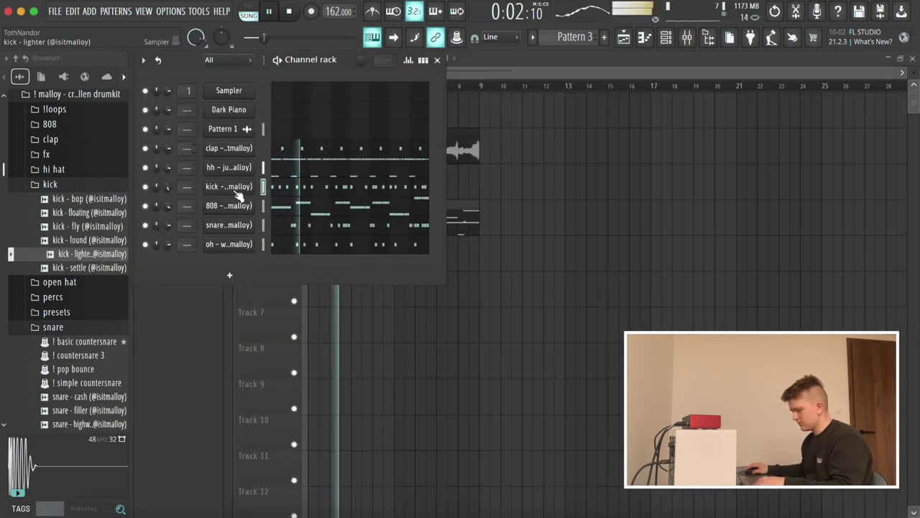
Enable Reverse polarity for the 808 - plugg sample.
{"action": "left_click", "coordinate": [232, 206]}
{"action": "left_click", "coordinate": [252, 208]}
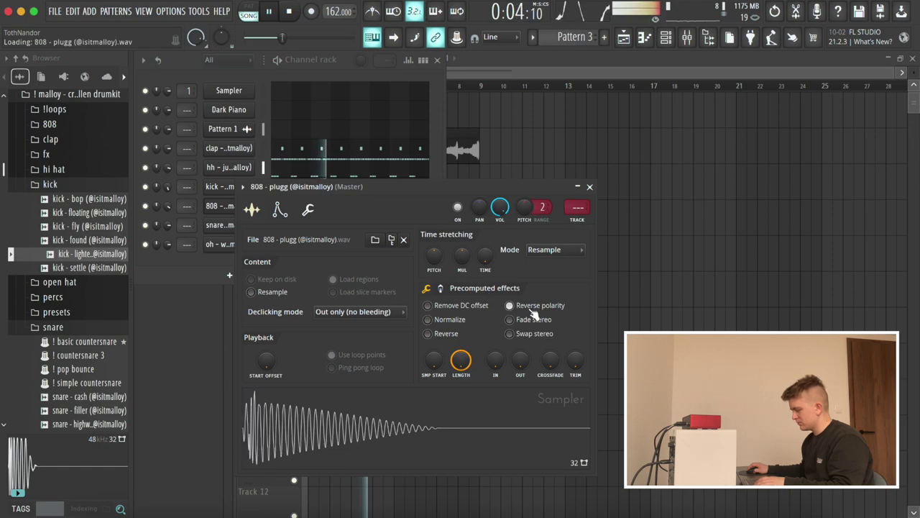
{"action": "key", "text": "Escape"}
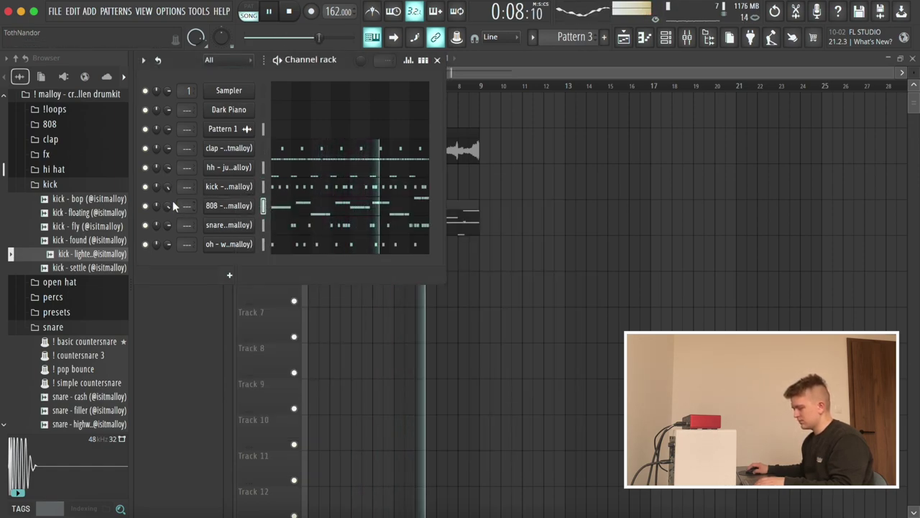
Copy the Pattern 1 audio clip onto Track 1 and make the soloed copy unique.
{"action": "left_click", "coordinate": [288, 210]}
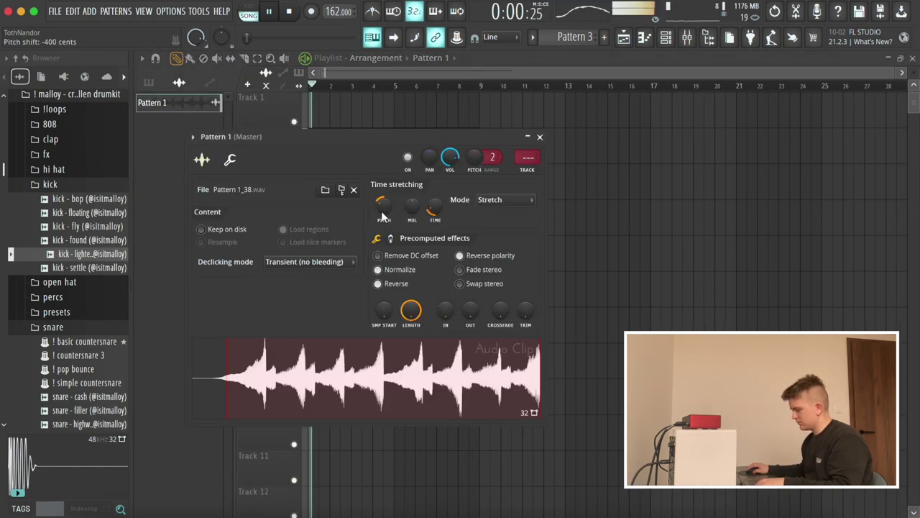
{"action": "key", "text": "Escape"}
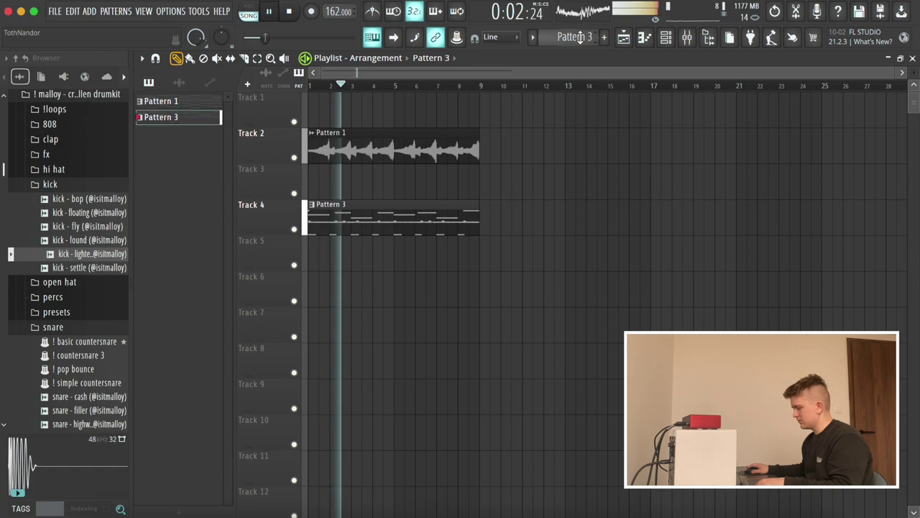
{"action": "left_click_drag", "start_coordinate": [422, 137], "coordinate": [407, 107]}
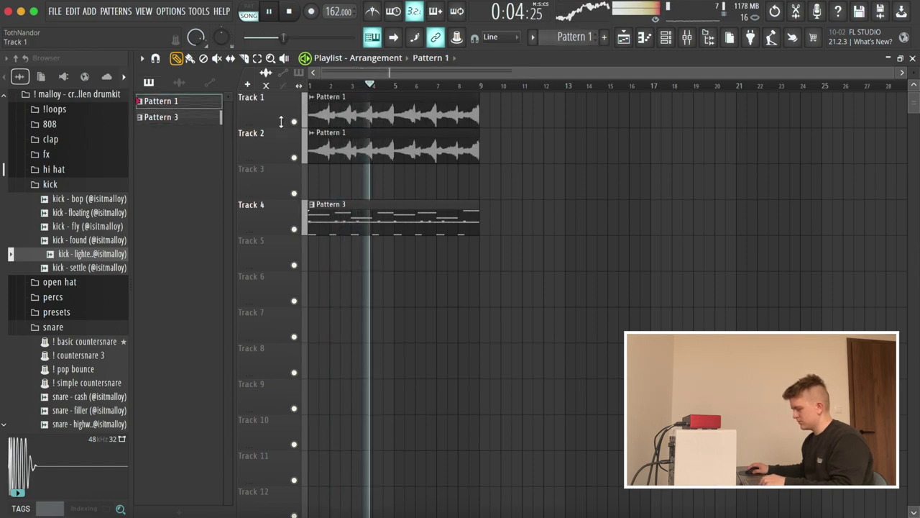
{"action": "right_click", "coordinate": [295, 122]}
{"action": "left_click", "coordinate": [312, 97]}
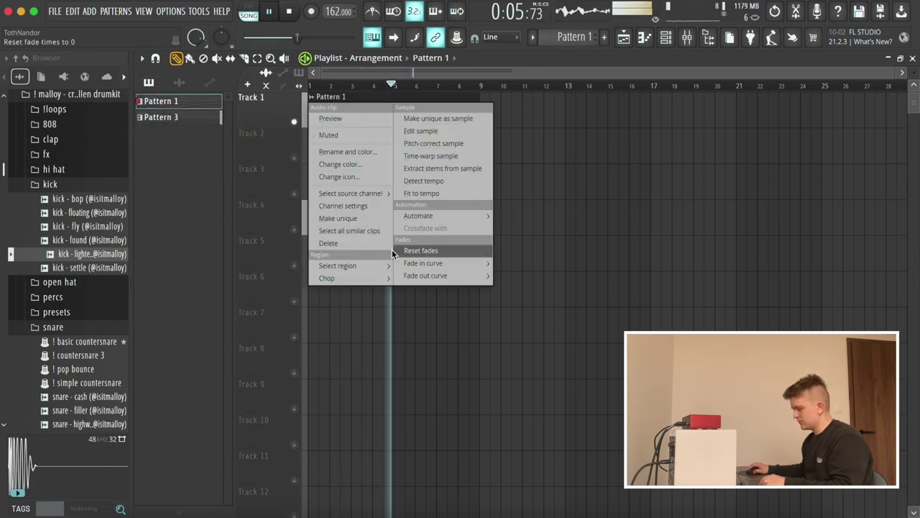
{"action": "left_click", "coordinate": [343, 219]}
Route the Pattern 1 #2 clip to mixer track 2 and load Guitar Rig 6 in effect slot 2.
{"action": "double_click", "coordinate": [338, 98]}
{"action": "double_click", "coordinate": [461, 98]}
{"action": "double_click", "coordinate": [467, 95]}
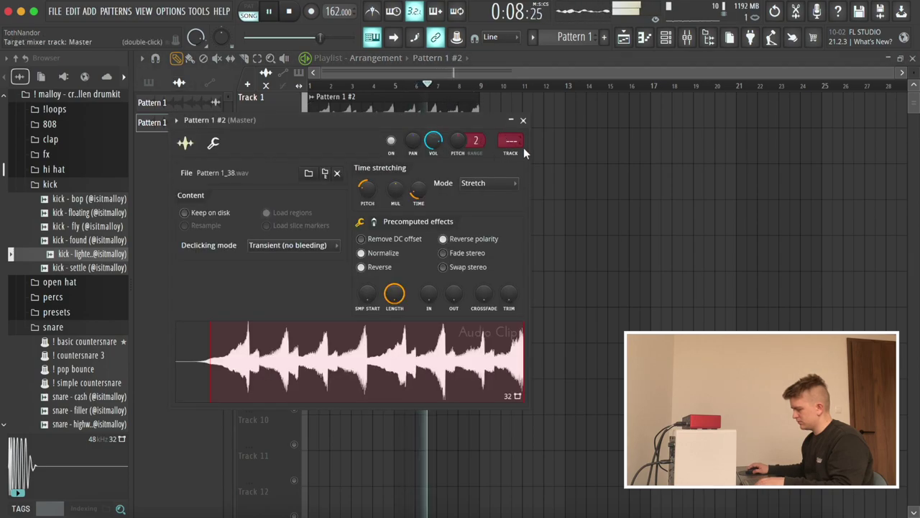
{"action": "left_click", "coordinate": [511, 154]}
{"action": "left_click", "coordinate": [827, 201]}
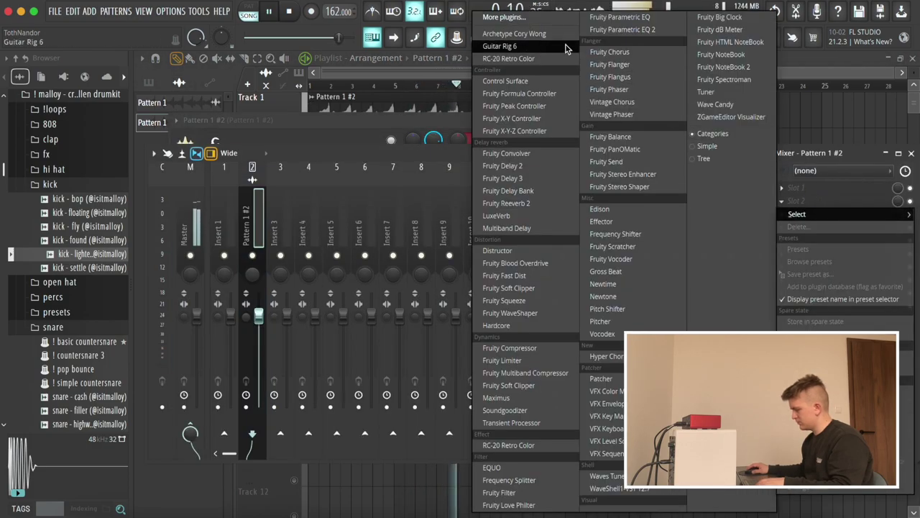
{"action": "left_click", "coordinate": [511, 48]}
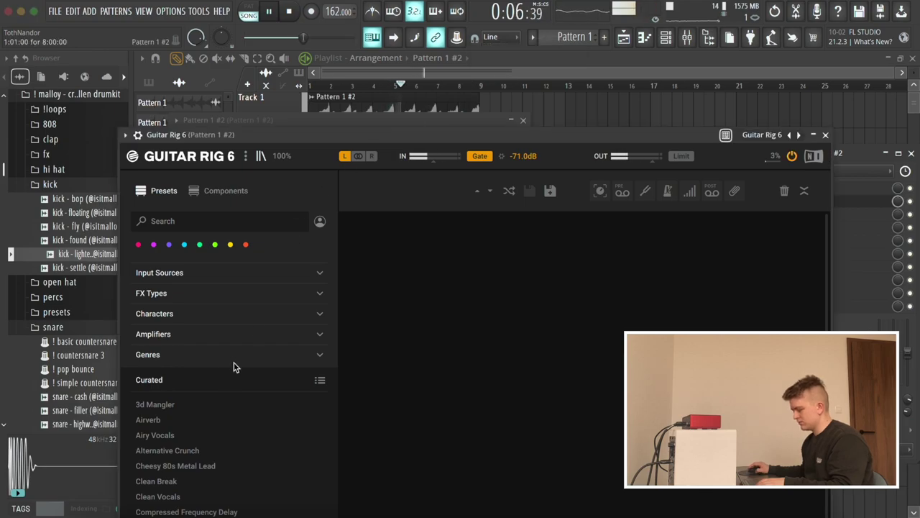
Load the curated Guitar Rig preset Oilcan Eco and adjust the Delay Man module's Mix.
{"action": "left_click_drag", "start_coordinate": [436, 136], "coordinate": [455, 58]}
{"action": "scroll", "coordinate": [224, 429], "scroll_direction": "down", "scroll_amount": 6}
{"action": "scroll", "coordinate": [216, 446], "scroll_direction": "down", "scroll_amount": 5}
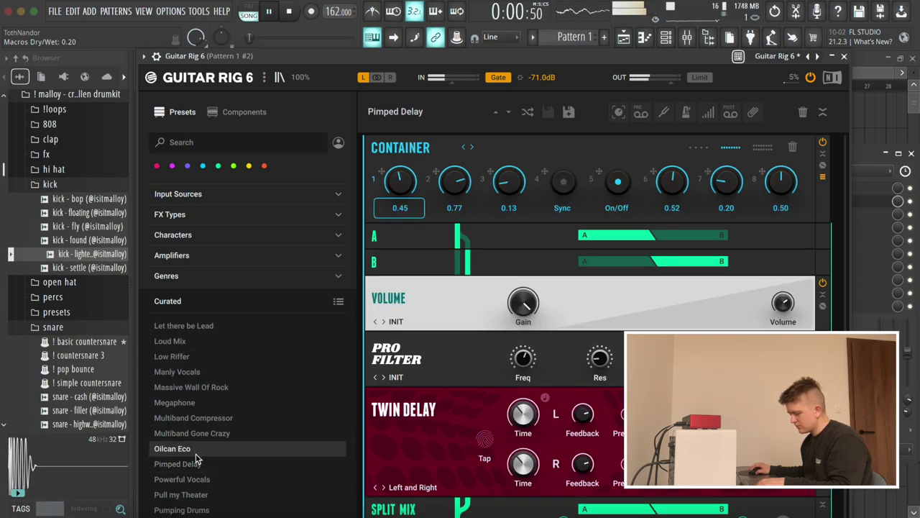
{"action": "left_click_drag", "start_coordinate": [777, 157], "coordinate": [777, 158]}
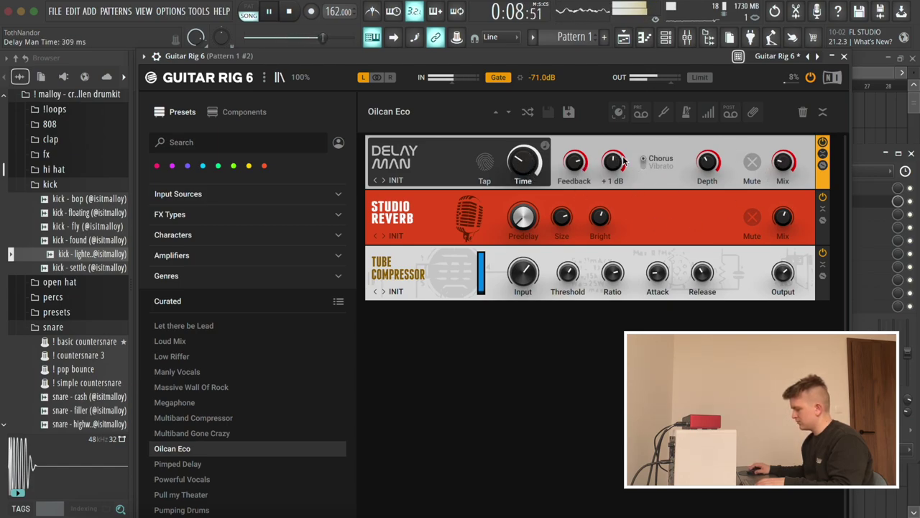
{"action": "key", "text": "Escape"}
{"action": "key", "text": "Escape"}
{"action": "key", "text": "Escape"}
Place Pattern 1 audio clips at bar 9 on Tracks 2 and 3 and make the Track 3 clip unique.
{"action": "left_click_drag", "start_coordinate": [386, 146], "coordinate": [513, 195]}
{"action": "left_click", "coordinate": [480, 87]}
{"action": "left_click", "coordinate": [481, 169]}
{"action": "left_click", "coordinate": [519, 286]}
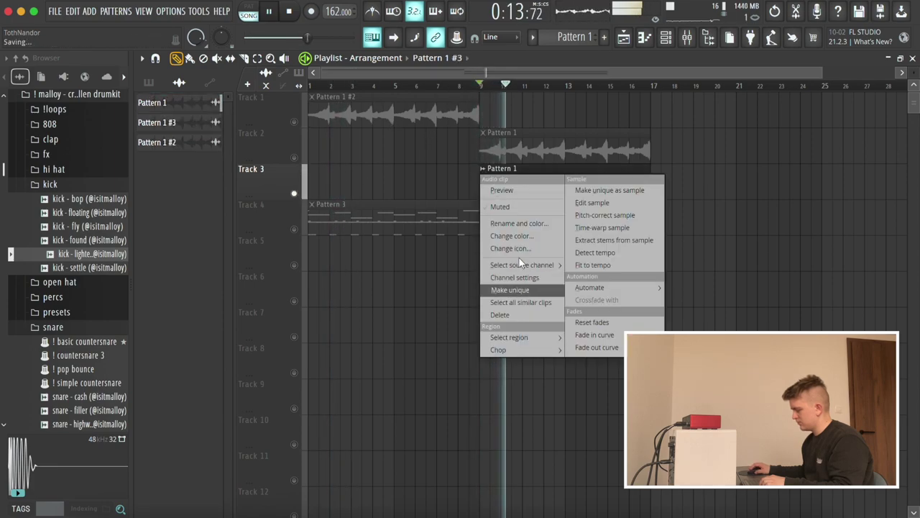
Route the two bar 9 audio clips to separate mixer tracks, with Pattern 1 on track 4.
{"action": "double_click", "coordinate": [515, 167]}
{"action": "mouse_move", "coordinate": [519, 164]}
{"action": "left_mouse_down"}
{"action": "mouse_move", "coordinate": [538, 165]}
{"action": "mouse_move", "coordinate": [532, 176]}
{"action": "mouse_move", "coordinate": [530, 153]}
{"action": "left_mouse_up"}
{"action": "double_click", "coordinate": [558, 149]}
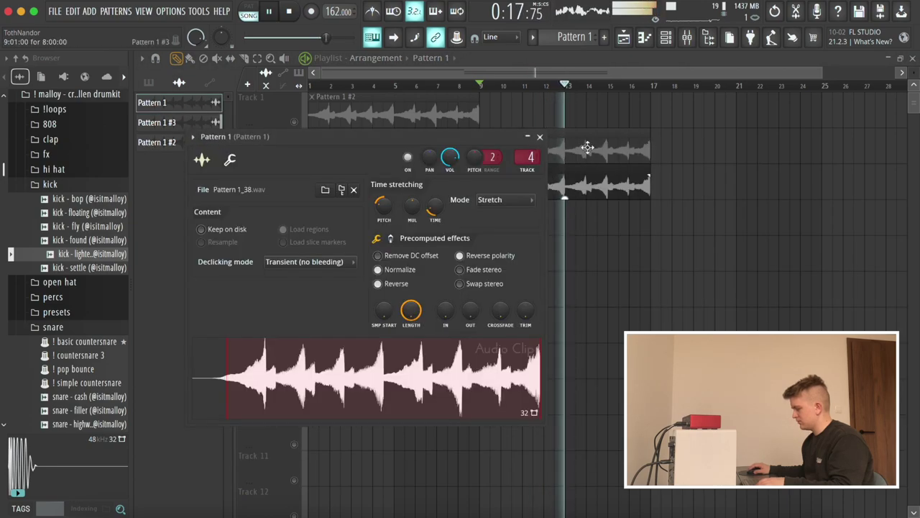
Set the playlist's playback loop to span bars 9 to 17.
{"action": "left_click", "coordinate": [588, 148]}
{"action": "left_click", "coordinate": [687, 42]}
{"action": "left_click_drag", "start_coordinate": [481, 87], "coordinate": [652, 86]}
Load Guitar Rig 6 in effect slot 1 of the Pattern 1 #3 mixer track.
{"action": "left_click", "coordinate": [688, 41]}
{"action": "left_click", "coordinate": [290, 224]}
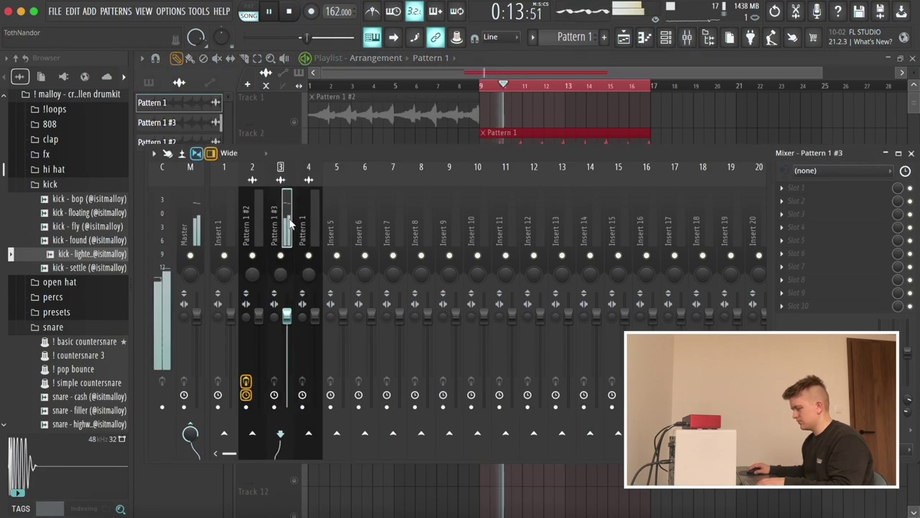
{"action": "left_click", "coordinate": [795, 193]}
{"action": "mouse_move", "coordinate": [795, 200]}
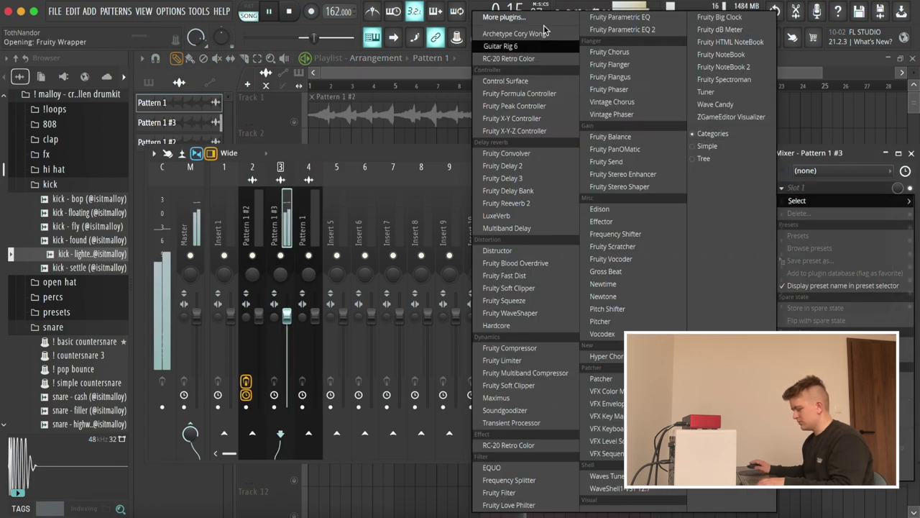
{"action": "left_click", "coordinate": [532, 45]}
Try the curated Guitar Rig presets Stereo Ghosts, Stupid Four, Pull my Theater and Multiband Gone Crazy.
{"action": "scroll", "coordinate": [41, 453], "scroll_direction": "down", "scroll_amount": 7}
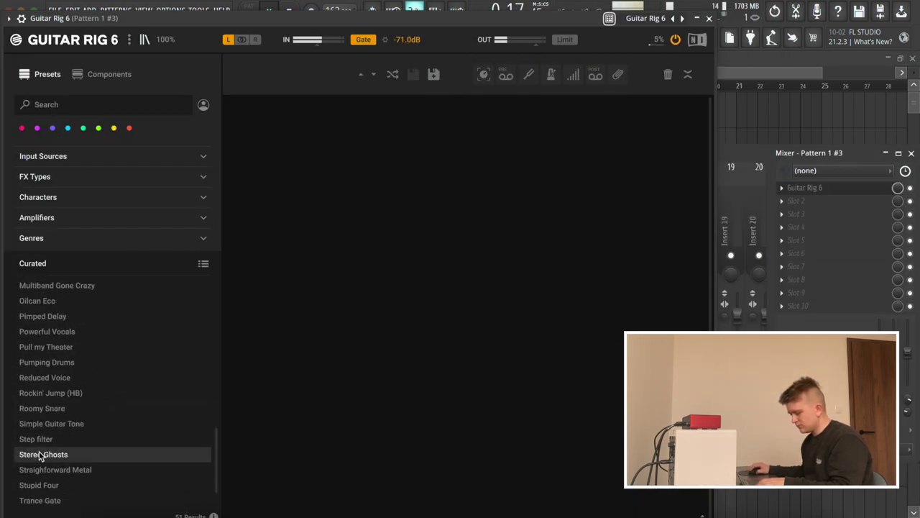
{"action": "left_click", "coordinate": [41, 455]}
{"action": "scroll", "coordinate": [69, 443], "scroll_direction": "down", "scroll_amount": 1}
{"action": "left_click", "coordinate": [68, 440]}
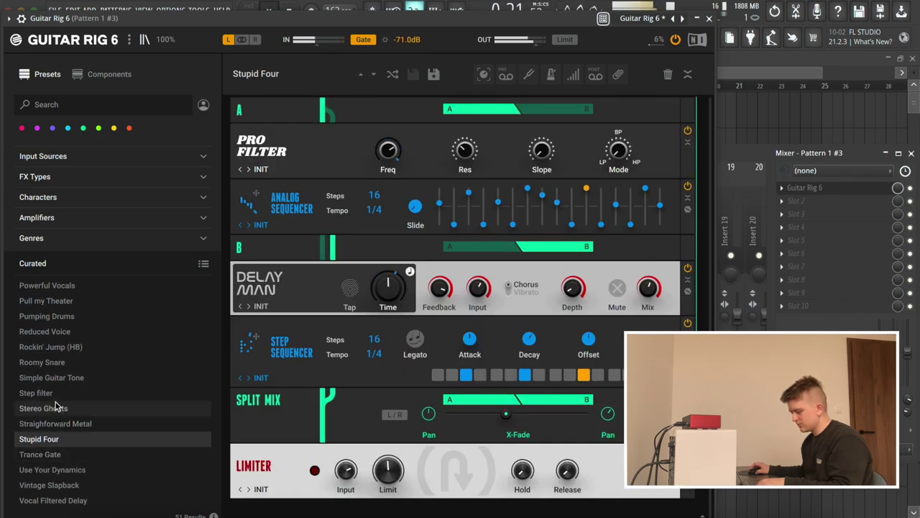
{"action": "scroll", "coordinate": [59, 363], "scroll_direction": "up", "scroll_amount": 2}
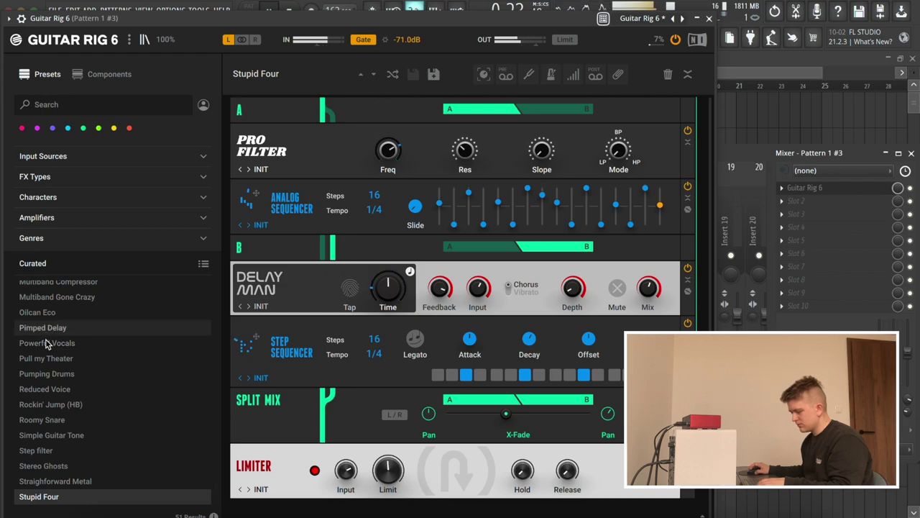
{"action": "left_click", "coordinate": [49, 358]}
{"action": "scroll", "coordinate": [61, 381], "scroll_direction": "up", "scroll_amount": 3}
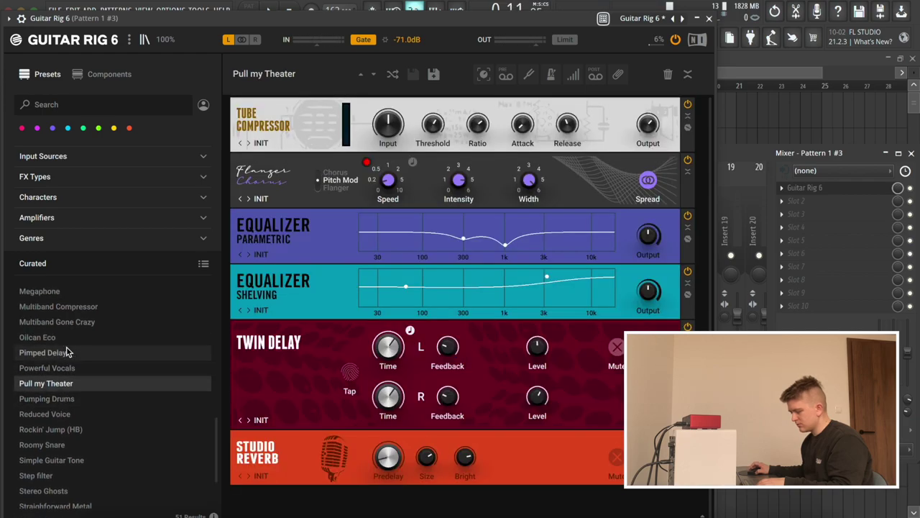
{"action": "left_click", "coordinate": [67, 343]}
{"action": "left_click", "coordinate": [63, 360]}
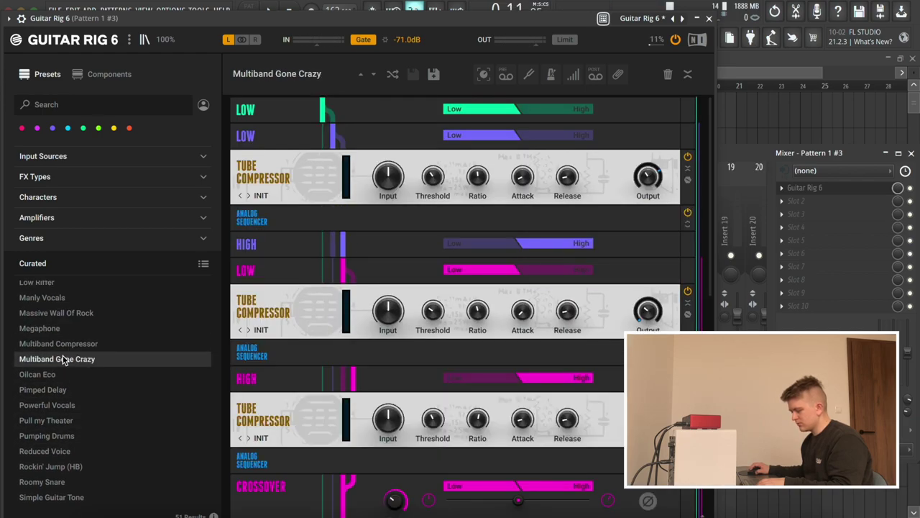
Try the curated Guitar Rig preset Compressed Frequency Delay.
{"action": "scroll", "coordinate": [63, 359], "scroll_direction": "up", "scroll_amount": 5}
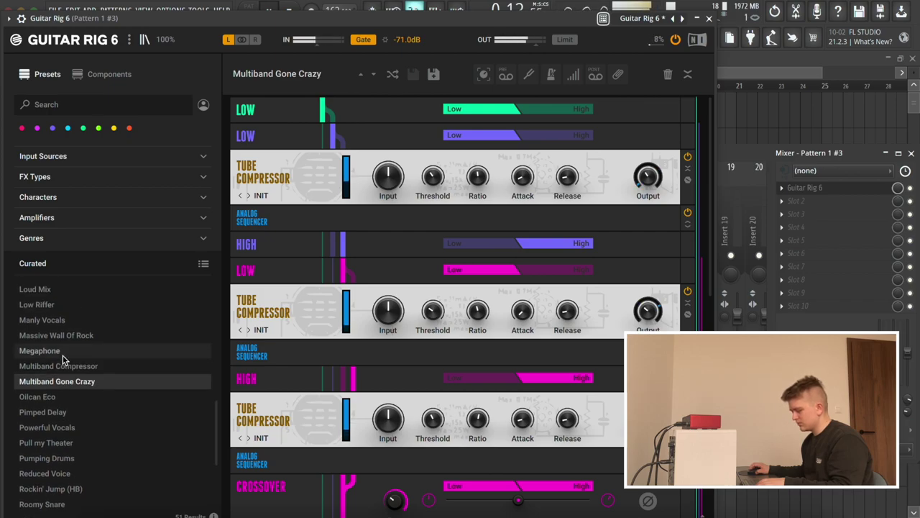
{"action": "scroll", "coordinate": [63, 359], "scroll_direction": "up", "scroll_amount": 10}
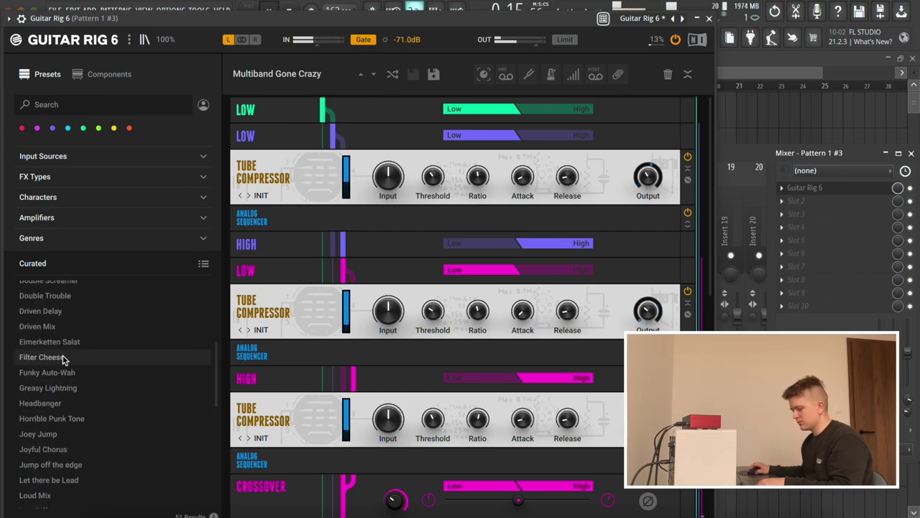
{"action": "scroll", "coordinate": [63, 360], "scroll_direction": "up", "scroll_amount": 8}
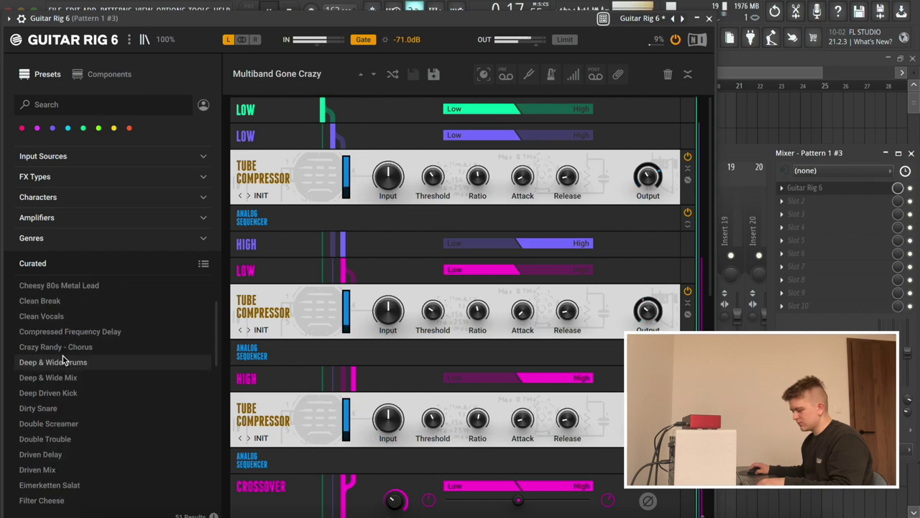
{"action": "left_click", "coordinate": [79, 334]}
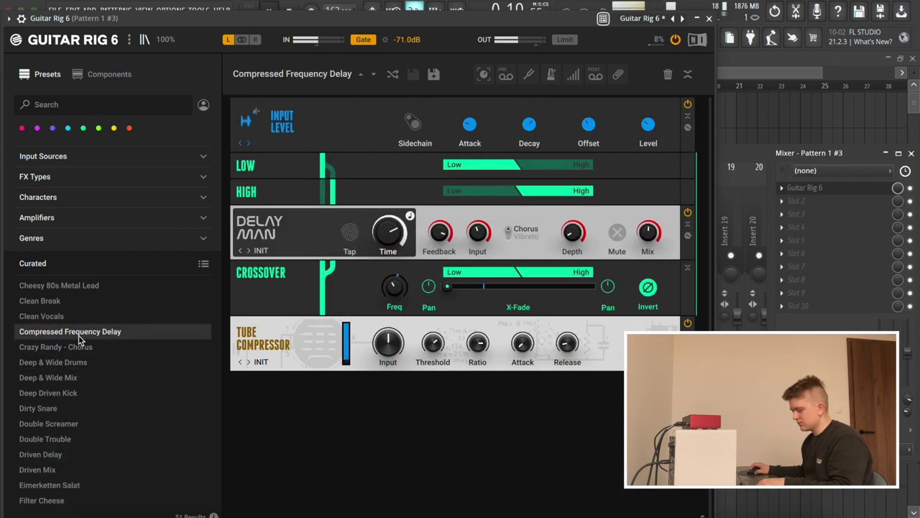
{"action": "scroll", "coordinate": [76, 352], "scroll_direction": "up", "scroll_amount": 3}
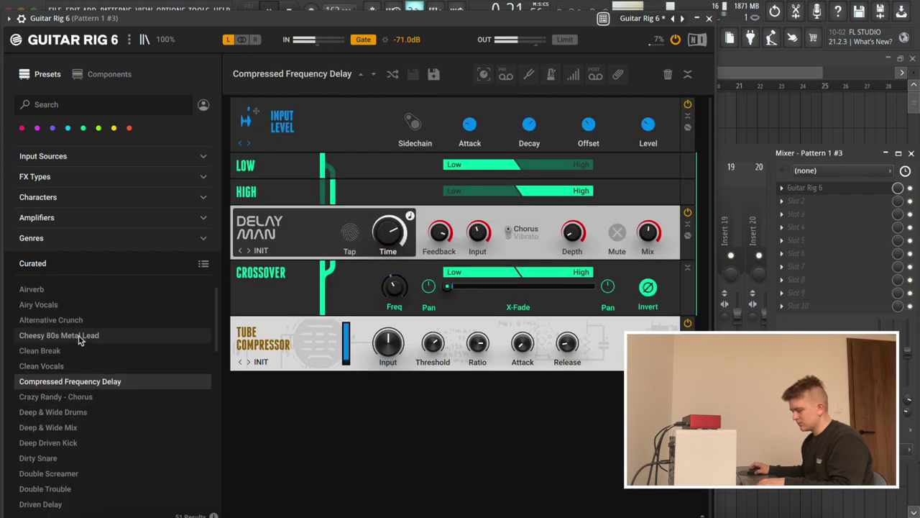
Load the curated Guitar Rig preset Filter Cheese on the Pattern 1 #3 track and close the plugin.
{"action": "scroll", "coordinate": [58, 400], "scroll_direction": "down", "scroll_amount": 4}
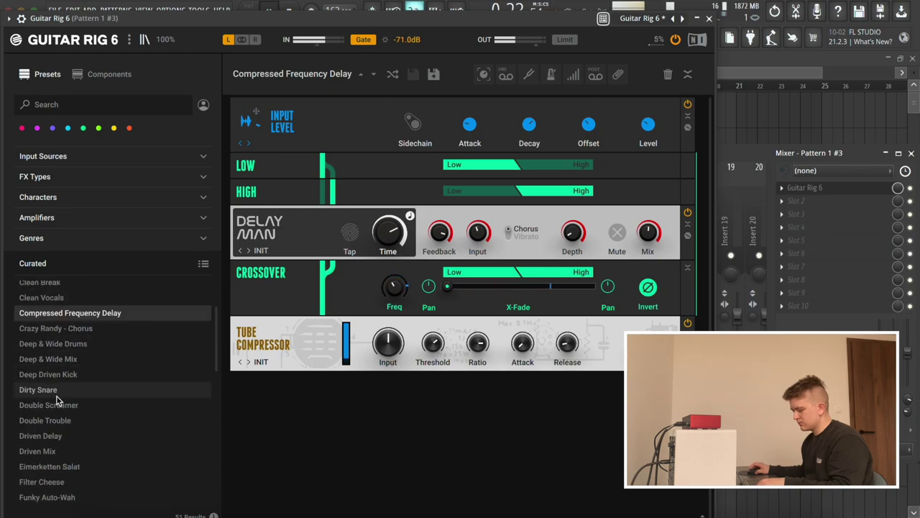
{"action": "scroll", "coordinate": [62, 408], "scroll_direction": "down", "scroll_amount": 2}
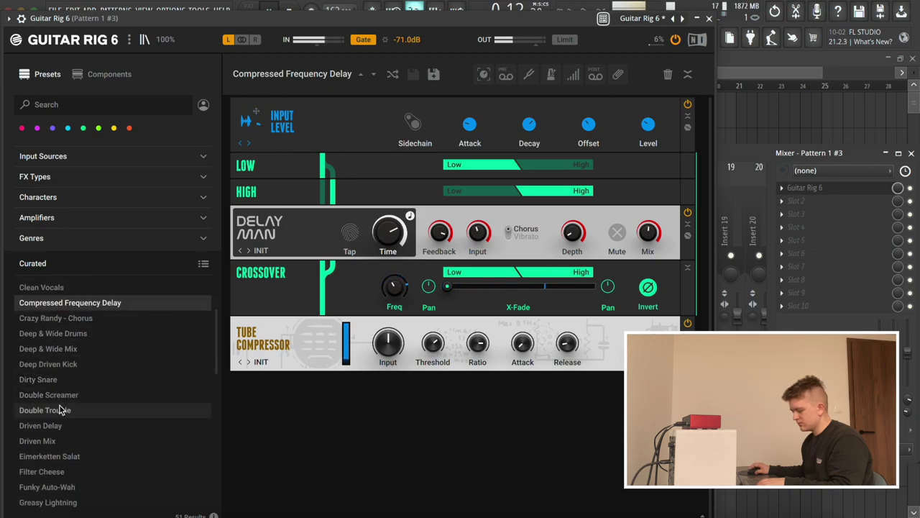
{"action": "left_click", "coordinate": [63, 461]}
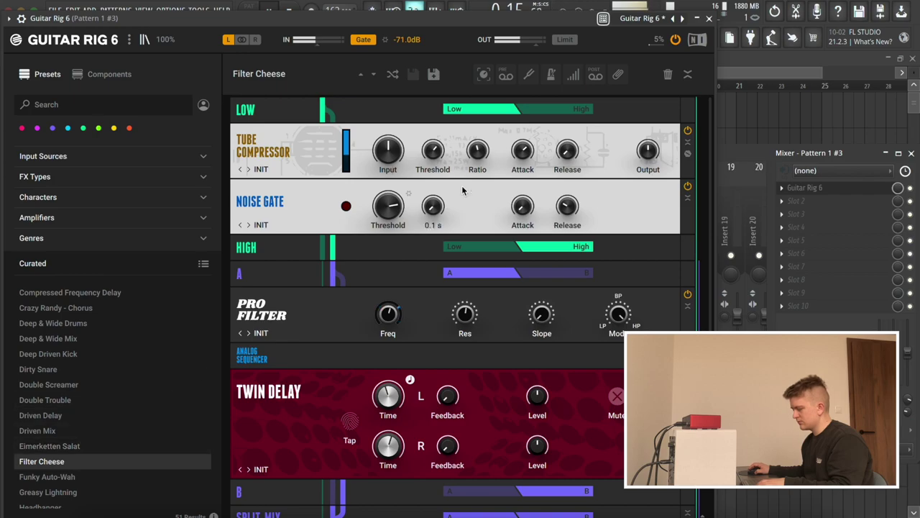
{"action": "left_click", "coordinate": [709, 18]}
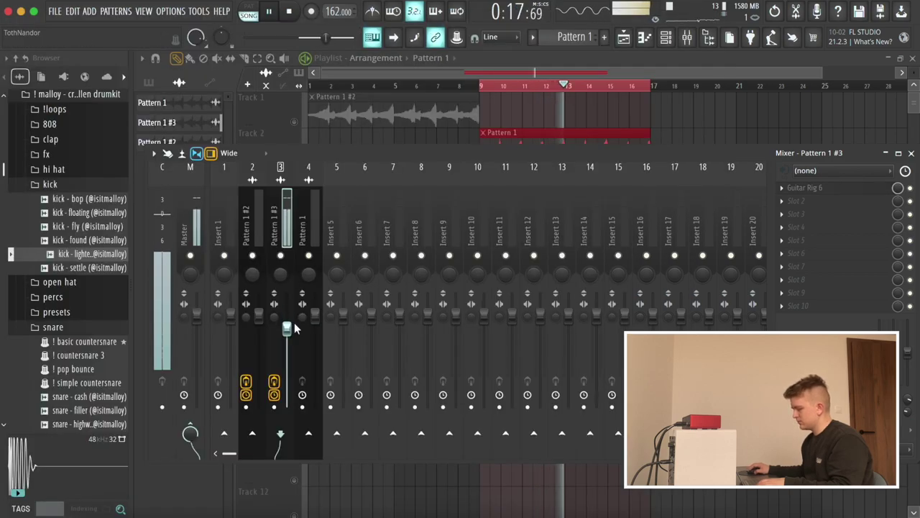
Check the Pattern 1 #3 clip's channel settings and bring up the channel rack.
{"action": "key", "text": "F9"}
{"action": "double_click", "coordinate": [512, 185]}
{"action": "left_click_drag", "start_coordinate": [496, 162], "coordinate": [499, 102]}
{"action": "left_click", "coordinate": [540, 136]}
{"action": "left_click", "coordinate": [666, 39]}
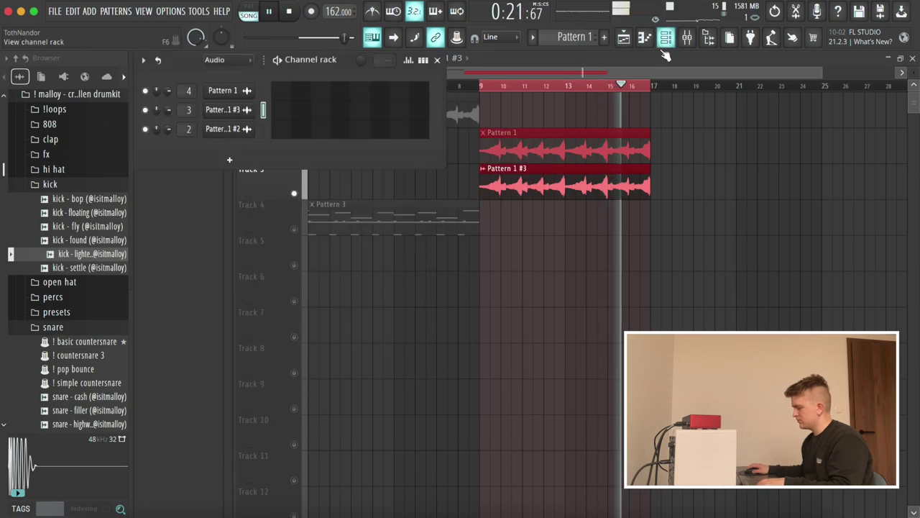
Add Fruity Parametric EQ 2 in slot 2 of the Pattern 1 #3 mixer track, cut the lows and raise a higher band.
{"action": "left_click", "coordinate": [692, 42]}
{"action": "left_click", "coordinate": [790, 201]}
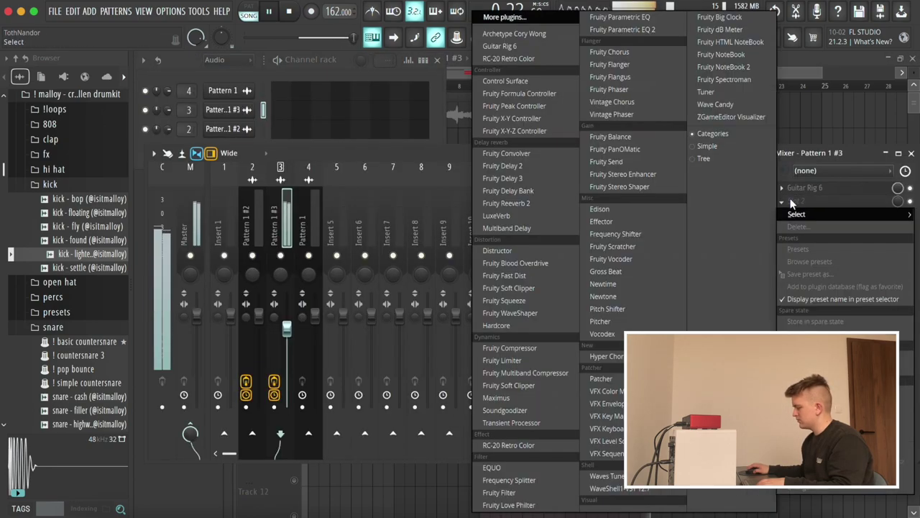
{"action": "left_click", "coordinate": [649, 28]}
{"action": "left_click_drag", "start_coordinate": [212, 212], "coordinate": [227, 289]}
{"action": "left_click_drag", "start_coordinate": [249, 212], "coordinate": [197, 289]}
{"action": "left_click_drag", "start_coordinate": [355, 212], "coordinate": [405, 191]}
{"action": "left_click", "coordinate": [295, 263]}
{"action": "key", "text": "Escape"}
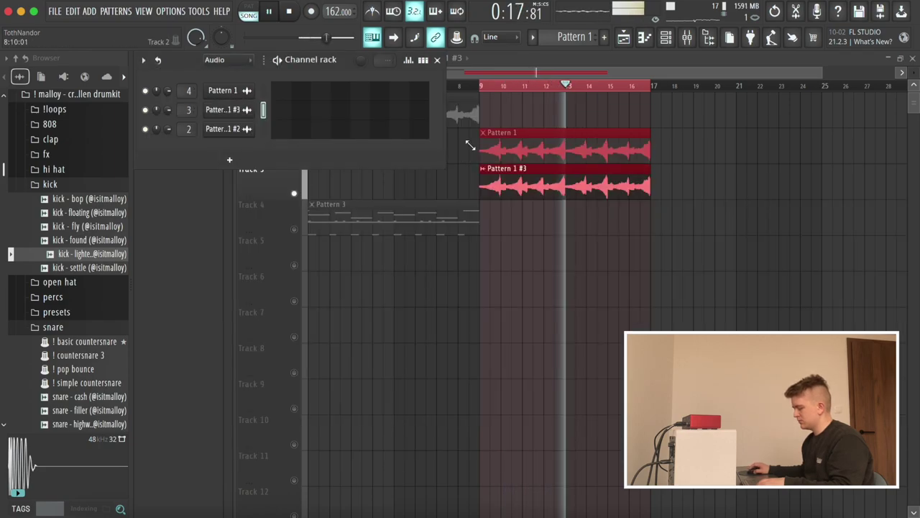
{"action": "key", "text": "Escape"}
Unmute playlist Track 2 and lower the volume of the Pattern 1 #3 mixer track.
{"action": "left_click", "coordinate": [294, 157]}
{"action": "left_click", "coordinate": [666, 39]}
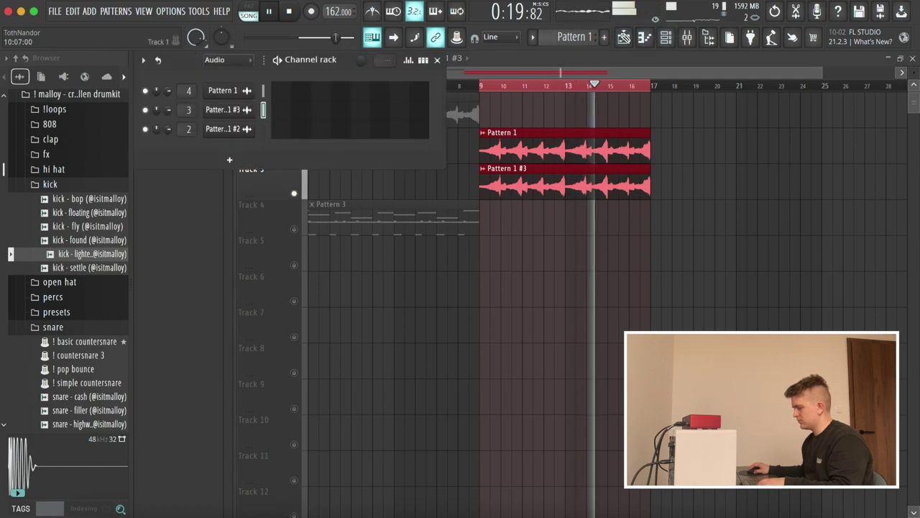
{"action": "left_click", "coordinate": [687, 37]}
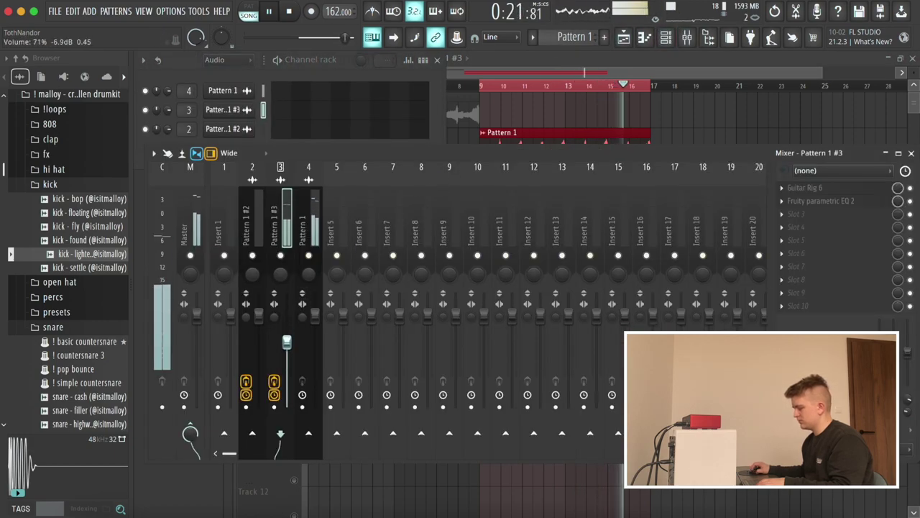
Add Fruity Parametric EQ 2 in slot 1 of mixer track 4, switch to its next preset and adjust the low-frequency band.
{"action": "left_click", "coordinate": [314, 328]}
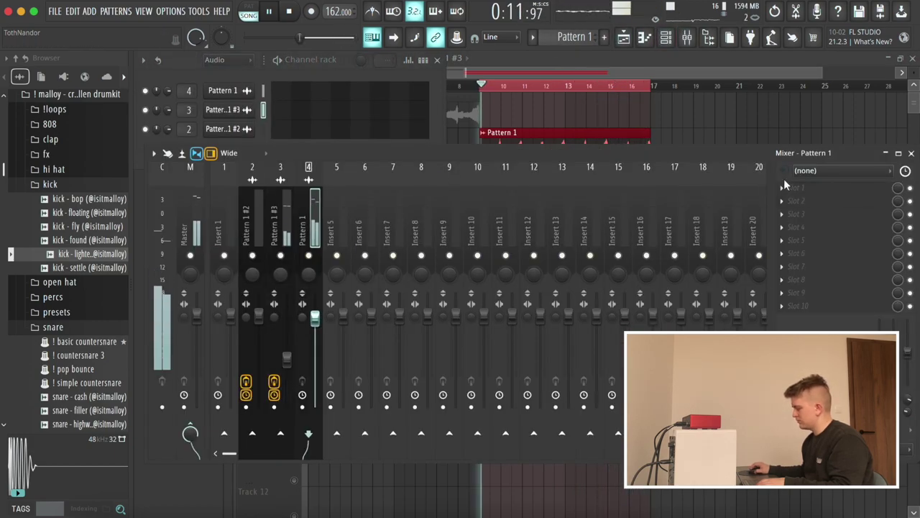
{"action": "left_click", "coordinate": [788, 187]}
{"action": "left_click", "coordinate": [622, 29]}
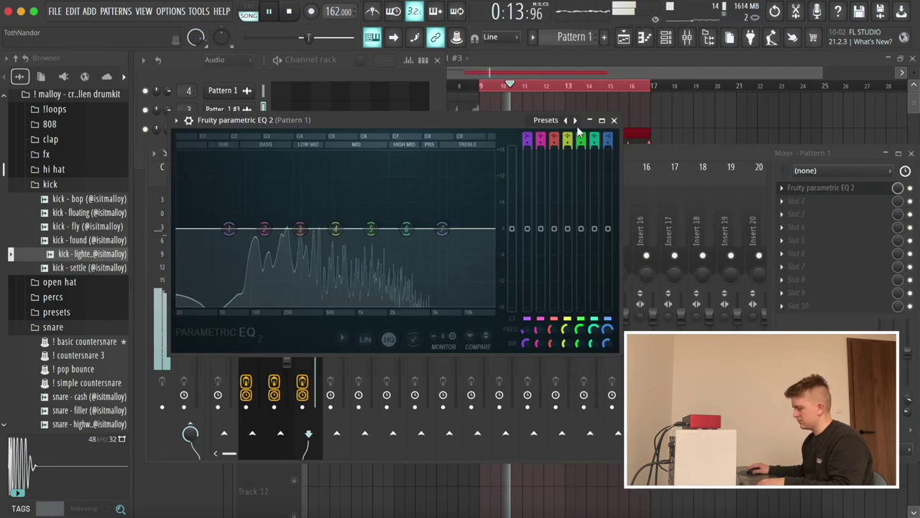
{"action": "left_click", "coordinate": [576, 121]}
{"action": "left_click_drag", "start_coordinate": [179, 230], "coordinate": [268, 228]}
{"action": "key", "text": "Escape"}
{"action": "key", "text": "Escape"}
Duplicate the Pattern 1 clip to bar 17 on Track 2 and delete the bar 9 original.
{"action": "scroll", "coordinate": [652, 302], "scroll_direction": "down", "scroll_amount": 2}
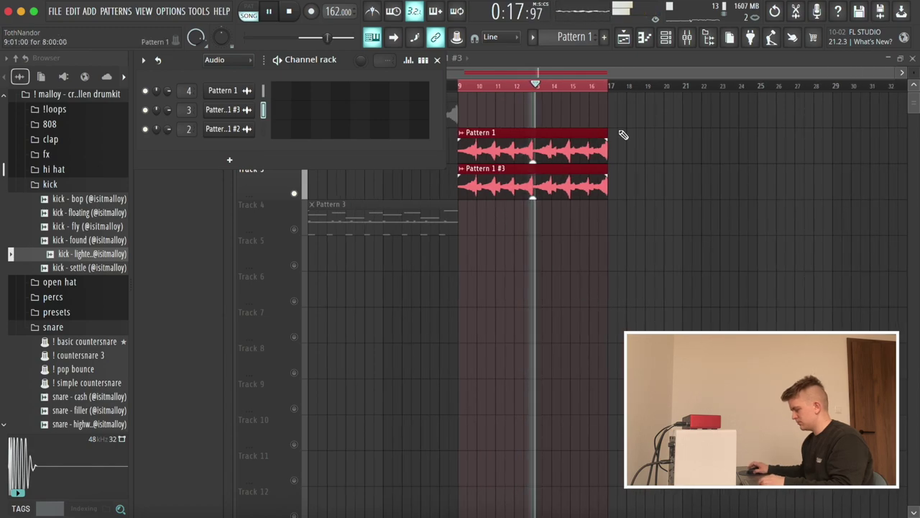
{"action": "left_click", "coordinate": [609, 125], "text": "ctrl"}
{"action": "left_click", "coordinate": [523, 144], "text": "ctrl"}
{"action": "key", "text": "super+b"}
{"action": "key", "text": "super+d"}
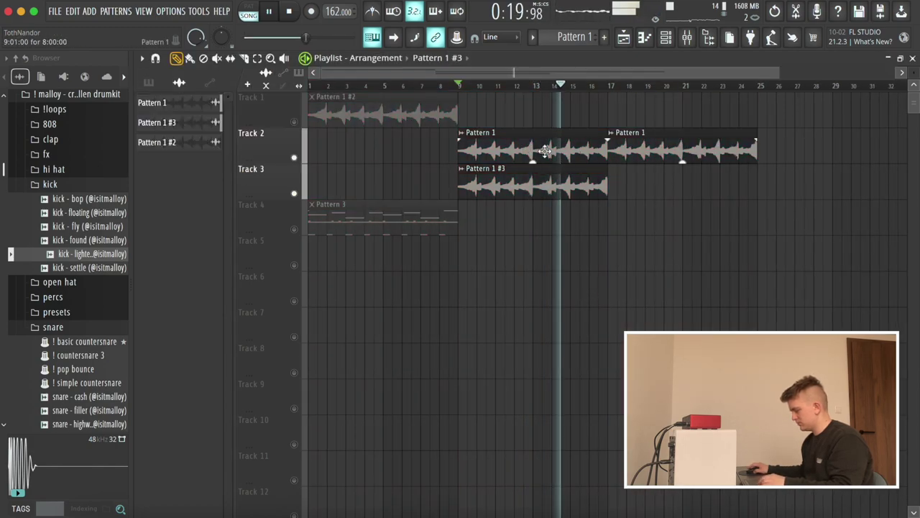
{"action": "right_click", "coordinate": [543, 153]}
Move the Pattern 3 clip to bar 9 on Track 5 and duplicate the Pattern 1 #2 clip to bar 9 on Track 1.
{"action": "left_click_drag", "start_coordinate": [395, 225], "coordinate": [545, 257]}
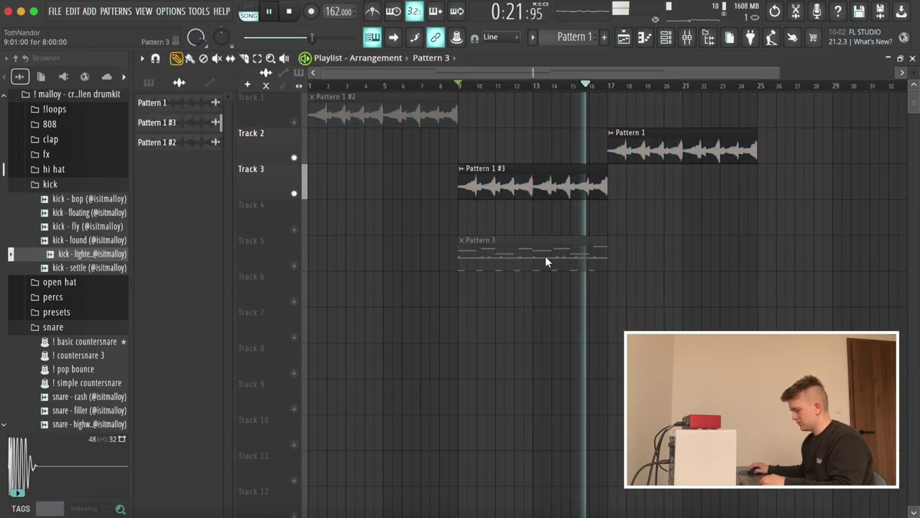
{"action": "key", "text": "space"}
{"action": "left_click", "coordinate": [412, 104], "text": "super"}
{"action": "key", "text": "super+b"}
{"action": "key", "text": "super+d"}
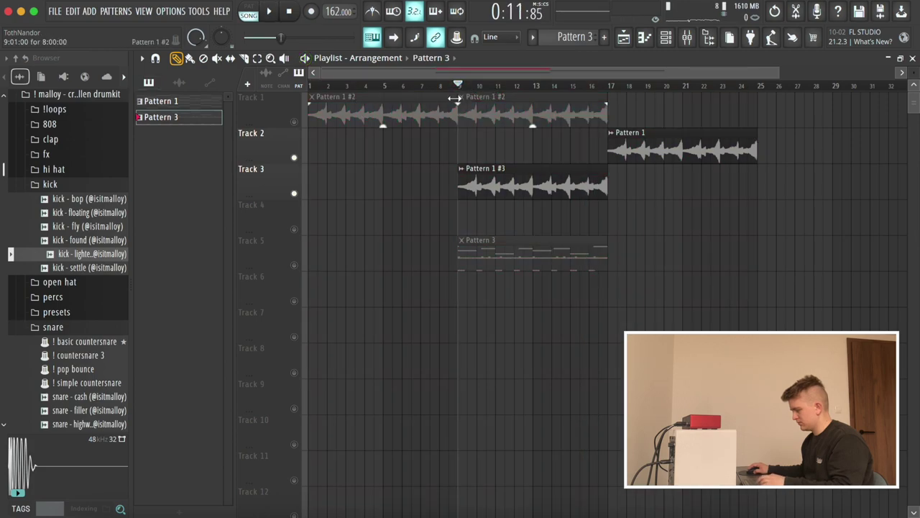
Add Fruity Parametric EQ 2 in slot 3 of the Pattern 1 #2 mixer track.
{"action": "left_click", "coordinate": [671, 38]}
{"action": "left_click", "coordinate": [687, 37]}
{"action": "left_click", "coordinate": [802, 215]}
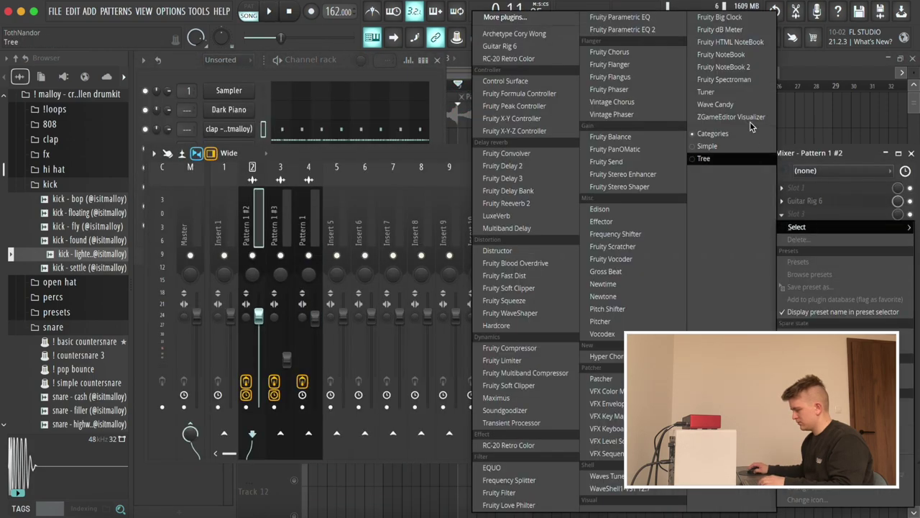
{"action": "left_click", "coordinate": [622, 30]}
Cut the low end with EQ bands 1 and 2, and boost band 3 about 3.3 dB at 125 Hz.
{"action": "left_click_drag", "start_coordinate": [193, 227], "coordinate": [211, 273]}
{"action": "key", "text": "space"}
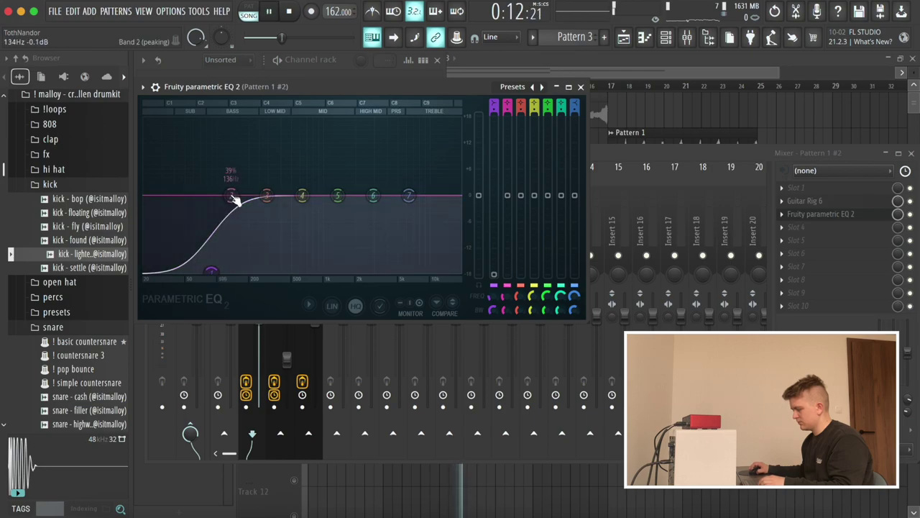
{"action": "left_click_drag", "start_coordinate": [232, 195], "coordinate": [179, 266]}
{"action": "left_click_drag", "start_coordinate": [266, 195], "coordinate": [228, 180]}
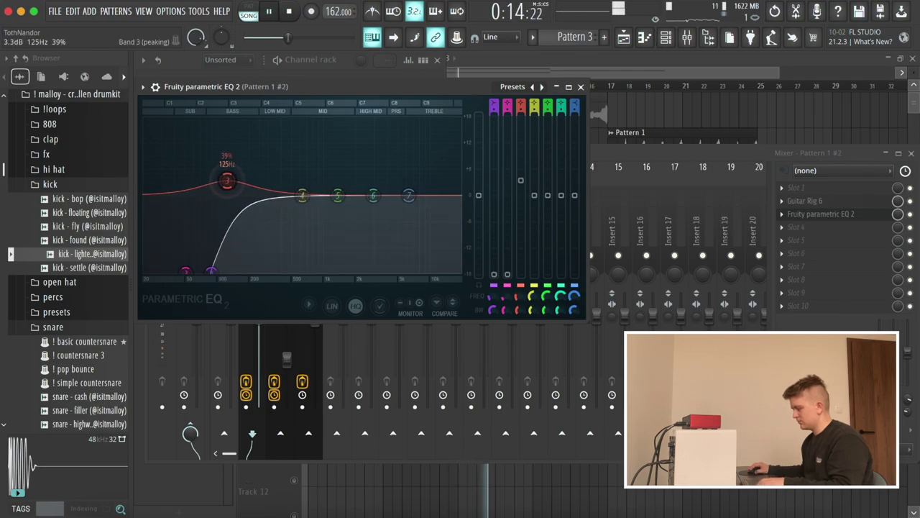
{"action": "key", "text": "Escape"}
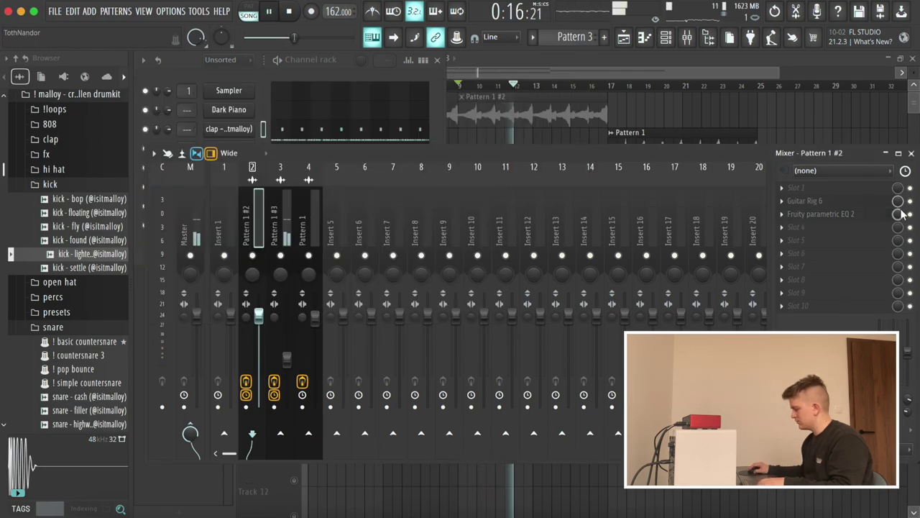
Create an automation clip for the Parametric EQ 2 mix level and unmute playlist Tracks 1 and 4.
{"action": "right_click", "coordinate": [898, 214]}
{"action": "left_click", "coordinate": [846, 311]}
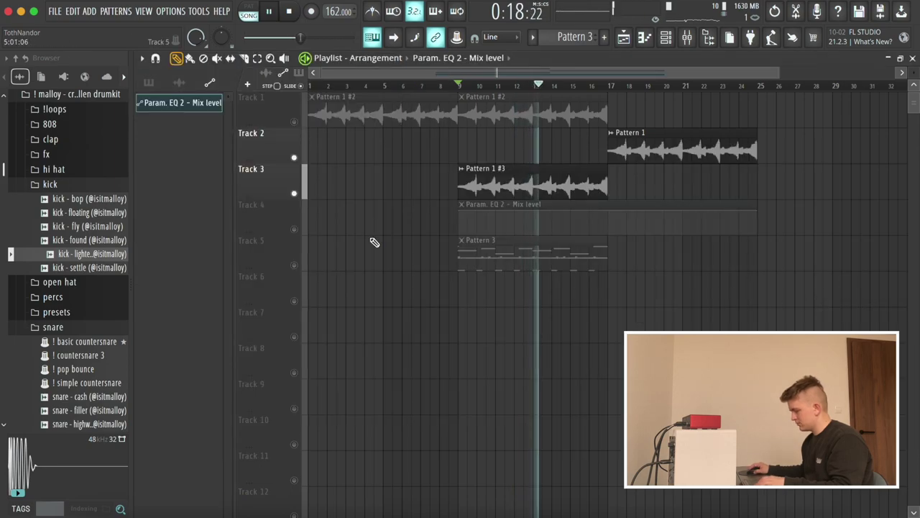
{"action": "left_click", "coordinate": [293, 120]}
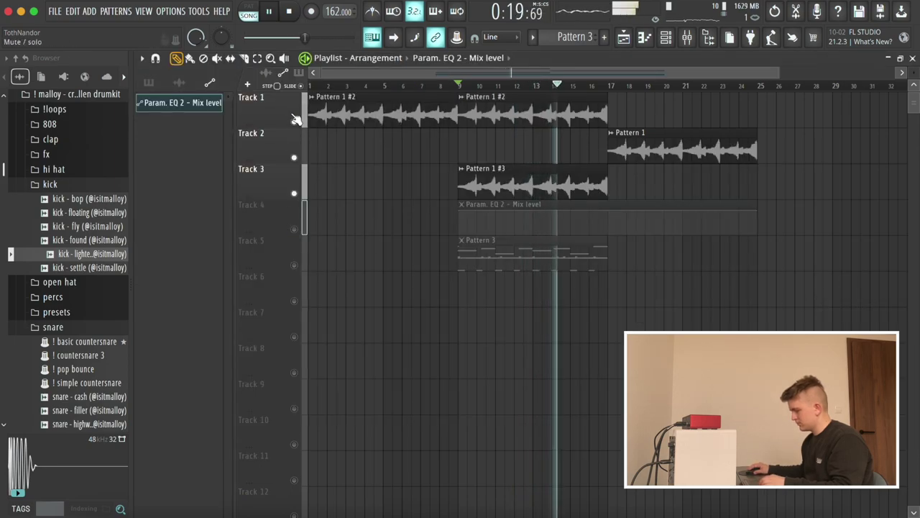
{"action": "left_click", "coordinate": [295, 228]}
Shape the EQ mix level automation over bars 1 to 17 to stay at minimum until bar 9, then jump to full.
{"action": "left_click_drag", "start_coordinate": [310, 211], "coordinate": [310, 235]}
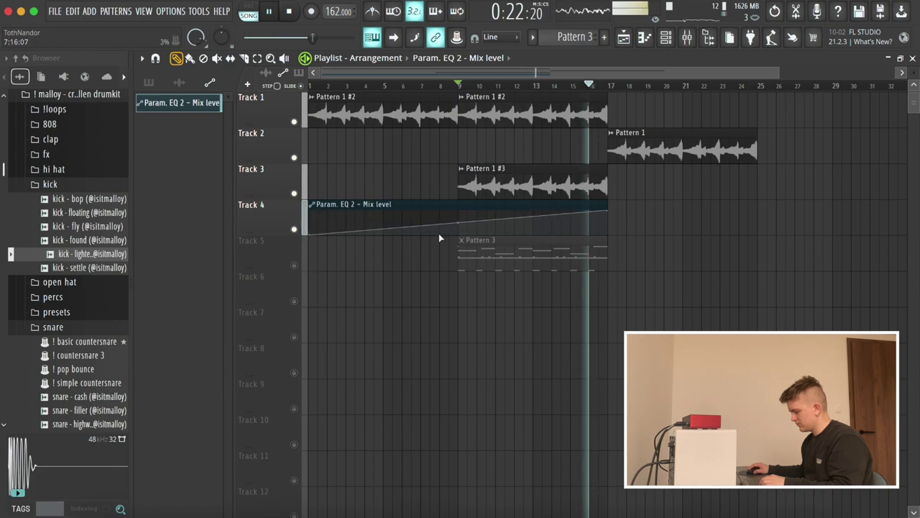
{"action": "right_click", "coordinate": [459, 235]}
{"action": "right_click", "coordinate": [460, 211]}
Duplicate the Pattern 1 #3 clip to bar 17 on Track 3 and clear the selection.
{"action": "left_click_drag", "start_coordinate": [471, 189], "coordinate": [596, 162]}
{"action": "key", "text": "ctrl+b"}
{"action": "left_click", "coordinate": [628, 212], "text": "ctrl"}
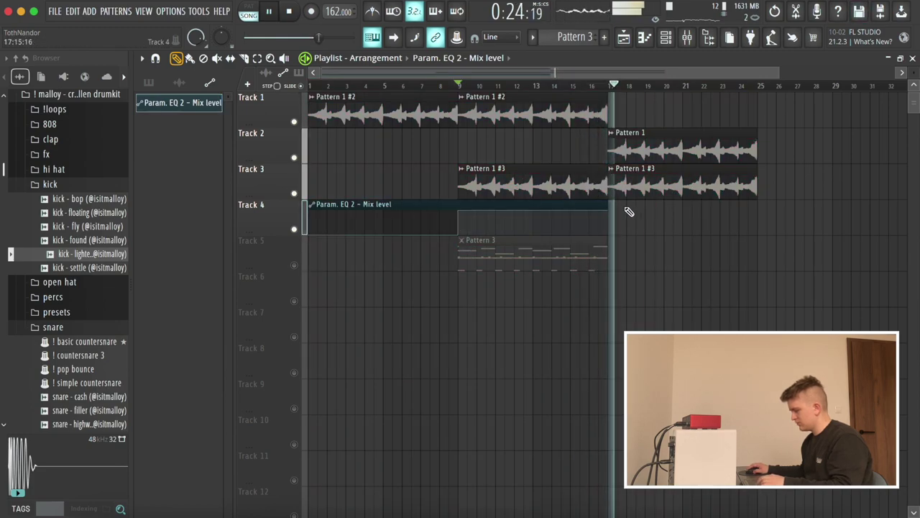
Extend the EQ mix level automation clip on Track 4 to bar 25.
{"action": "left_click_drag", "start_coordinate": [604, 204], "coordinate": [758, 208]}
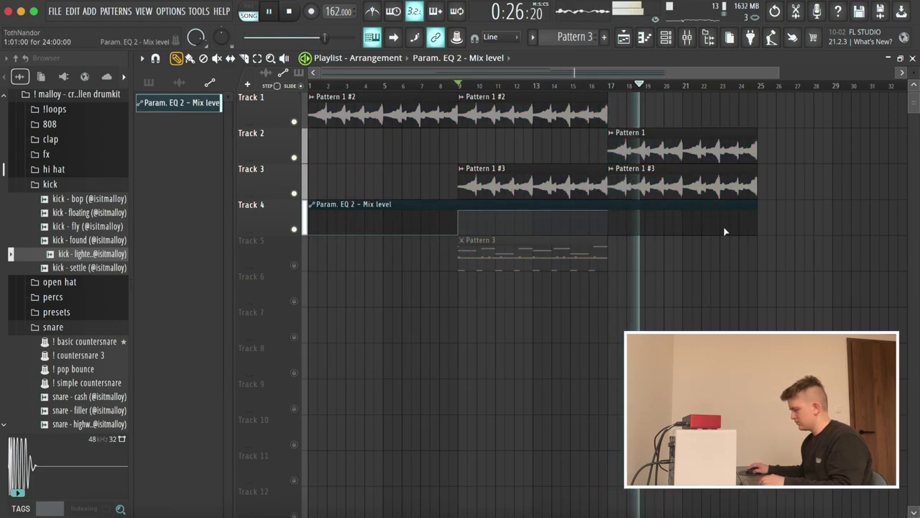
{"action": "scroll", "coordinate": [522, 294], "scroll_direction": "down", "scroll_amount": 2}
Split Pattern 3 into separate patterns by channel, unmute the muted playlist tracks, and delete the old Pattern 3 clip from Track 5.
{"action": "left_click", "coordinate": [569, 37]}
{"action": "left_click", "coordinate": [634, 234]}
{"action": "right_click", "coordinate": [294, 266]}
{"action": "right_click", "coordinate": [294, 265]}
{"action": "left_click_drag", "start_coordinate": [388, 250], "coordinate": [746, 308]}
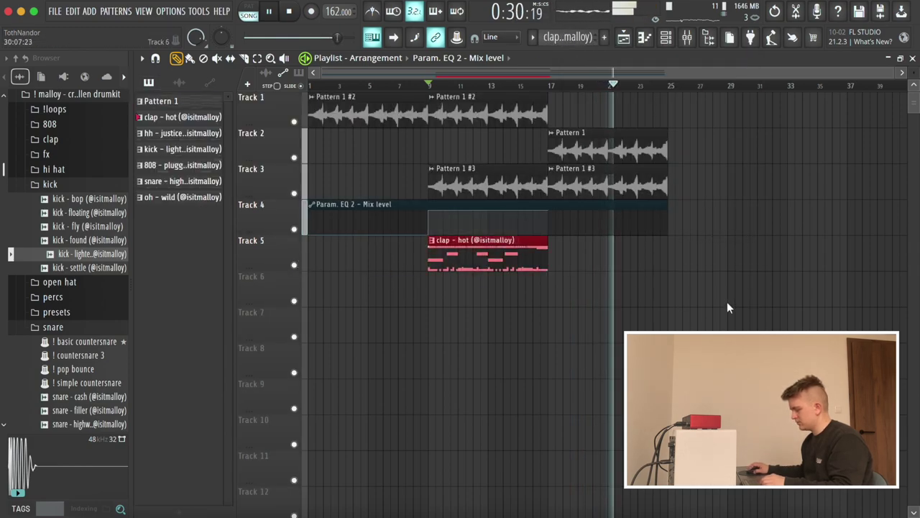
{"action": "key", "text": "Delete"}
Place the six split drum patterns on Tracks 6 to 11 at bars 9 and 17, without kick and open hat at bar 9.
{"action": "left_click", "coordinate": [180, 118]}
{"action": "left_click", "coordinate": [182, 197], "text": "shift"}
{"action": "mouse_move", "coordinate": [182, 197]}
{"action": "left_mouse_down"}
{"action": "mouse_move", "coordinate": [487, 356]}
{"action": "mouse_move", "coordinate": [491, 299]}
{"action": "mouse_move", "coordinate": [549, 295]}
{"action": "left_mouse_up"}
{"action": "left_click_drag", "start_coordinate": [562, 286], "coordinate": [453, 285]}
{"action": "right_click", "coordinate": [477, 368]}
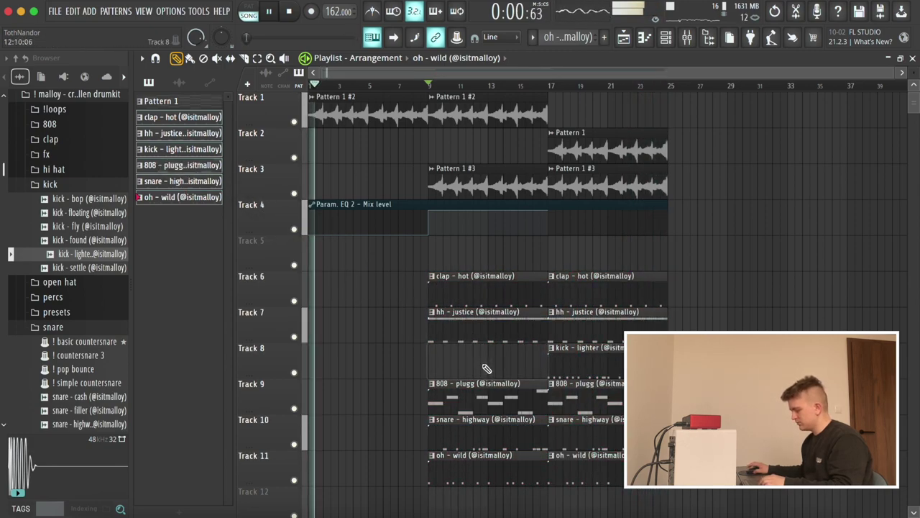
{"action": "right_click", "coordinate": [486, 460]}
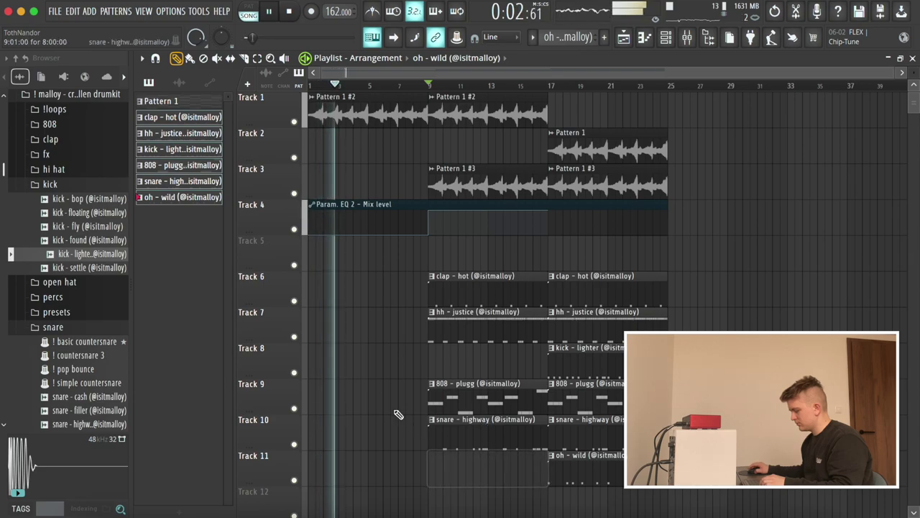
Play the arrangement from the start and inspect the Pattern 1 #2 audio clip's channel settings.
{"action": "key", "text": "space"}
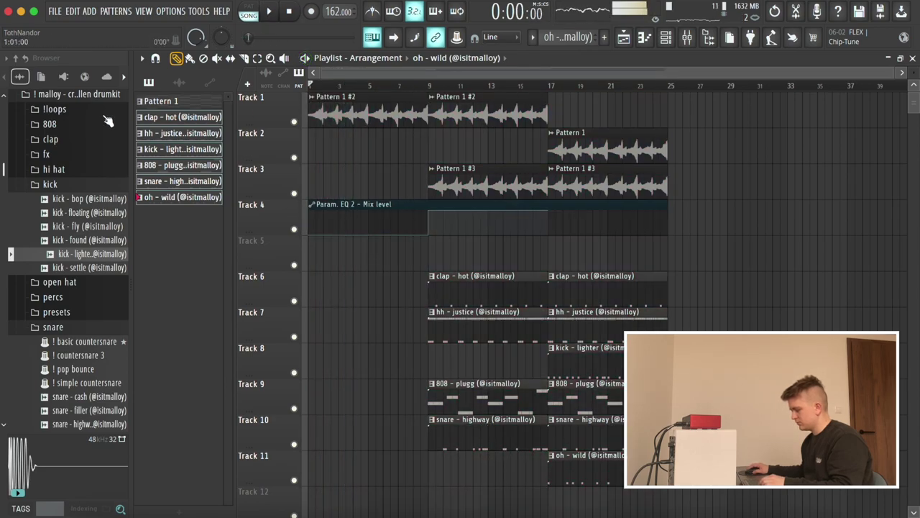
{"action": "double_click", "coordinate": [456, 115]}
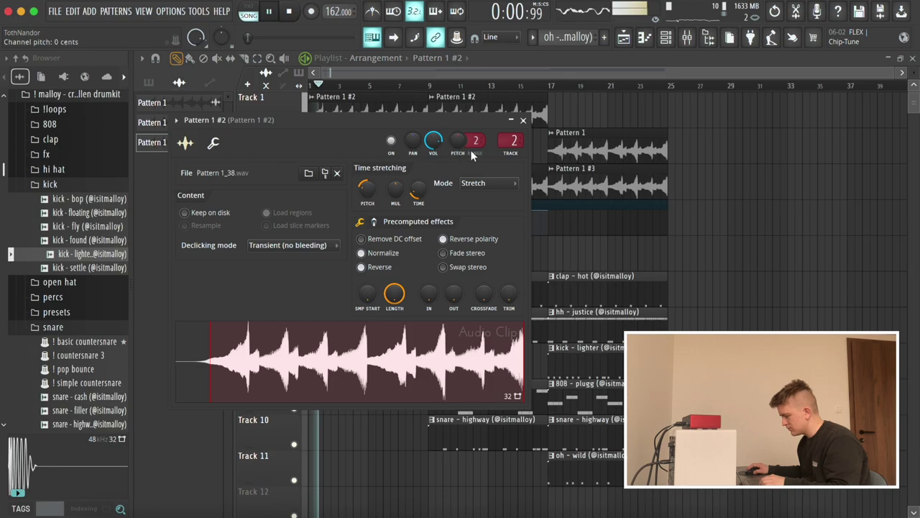
{"action": "left_click", "coordinate": [523, 119]}
Route the clap, hi-hat, kick, 808, snare and open hat channels to mixer tracks 5 to 10.
{"action": "key", "text": "F9"}
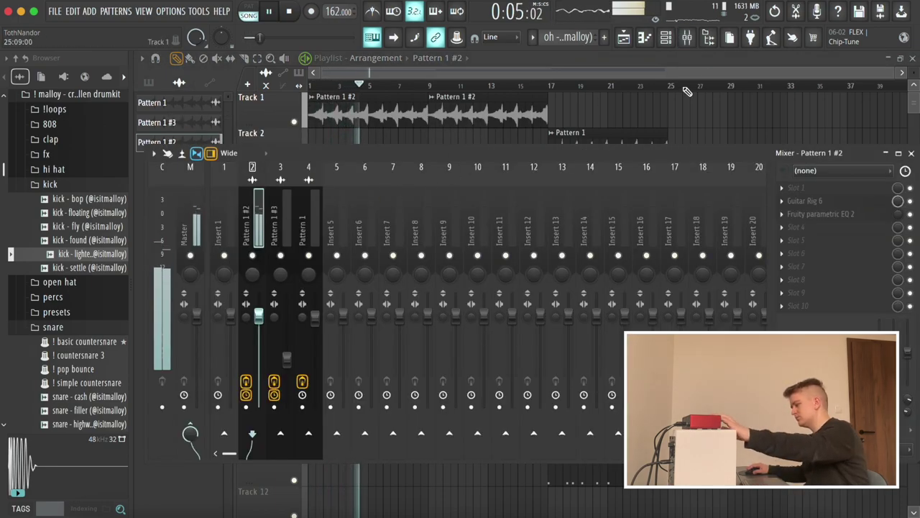
{"action": "left_click", "coordinate": [666, 37]}
{"action": "left_click", "coordinate": [645, 37]}
{"action": "left_click", "coordinate": [249, 66]}
{"action": "left_click", "coordinate": [249, 75]}
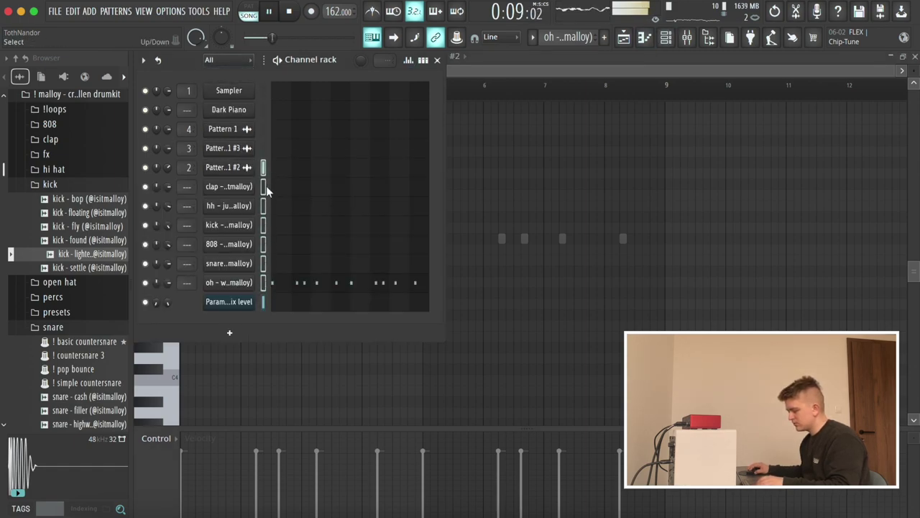
{"action": "double_click", "coordinate": [263, 283]}
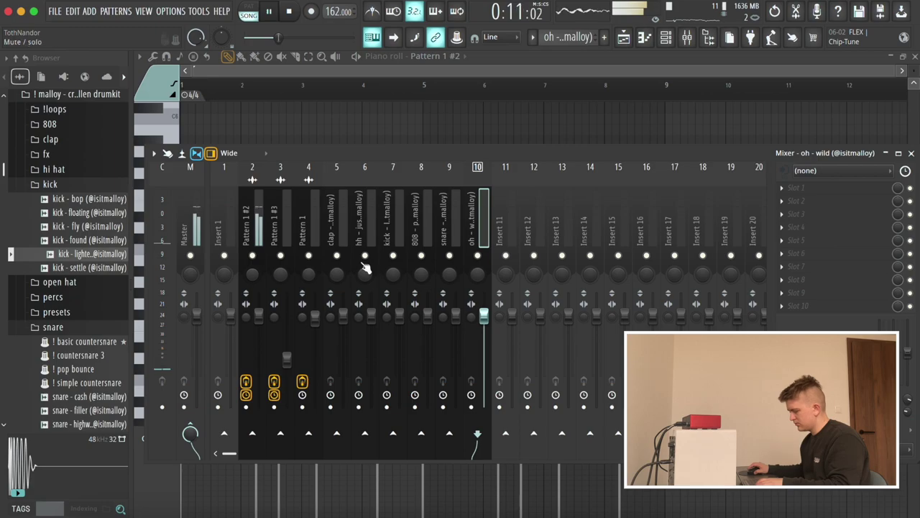
Lower the Pattern 1 #3, hi-hat, snare and open hat faders, raise the kick slightly and set its stereo separation to 100% merged.
{"action": "left_click", "coordinate": [427, 228]}
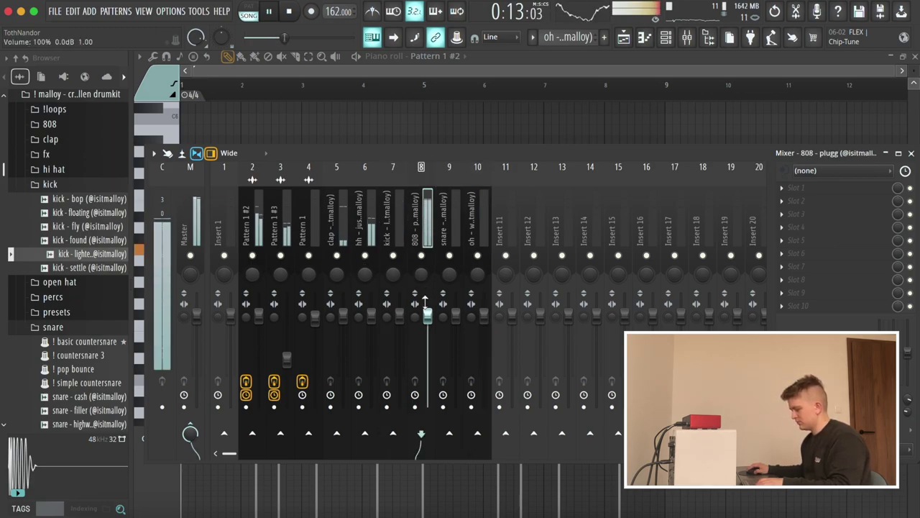
{"action": "left_click", "coordinate": [287, 359]}
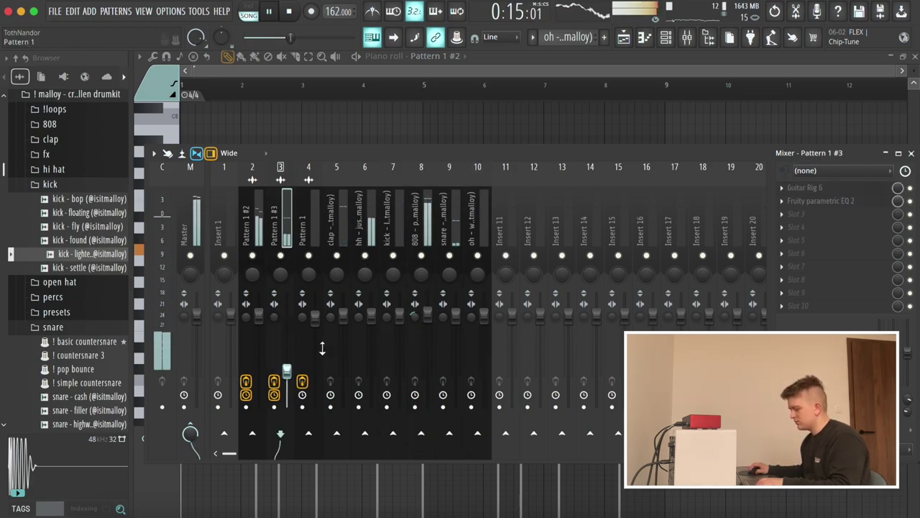
{"action": "left_click", "coordinate": [338, 239]}
{"action": "left_click_drag", "start_coordinate": [484, 315], "coordinate": [484, 329]}
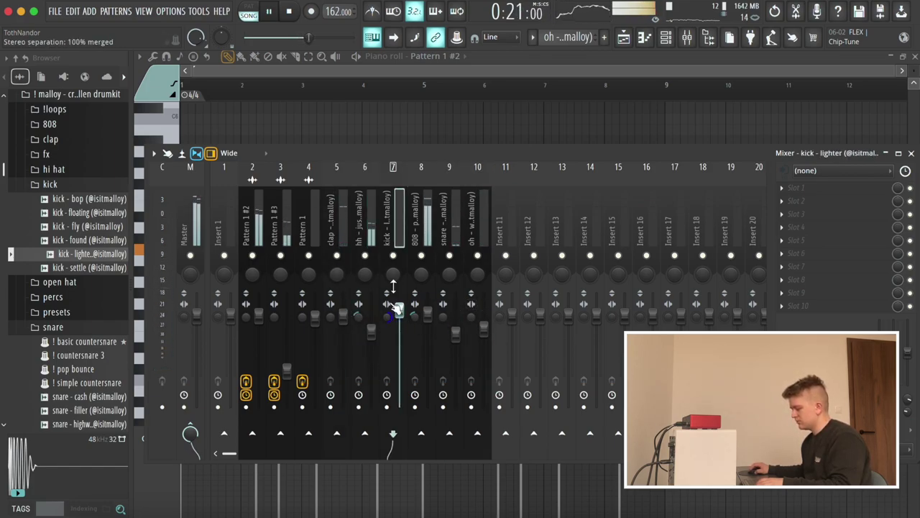
Load the saved "master v2" mixer track state onto the Master track.
{"action": "right_click", "coordinate": [203, 216]}
{"action": "mouse_move", "coordinate": [222, 216]}
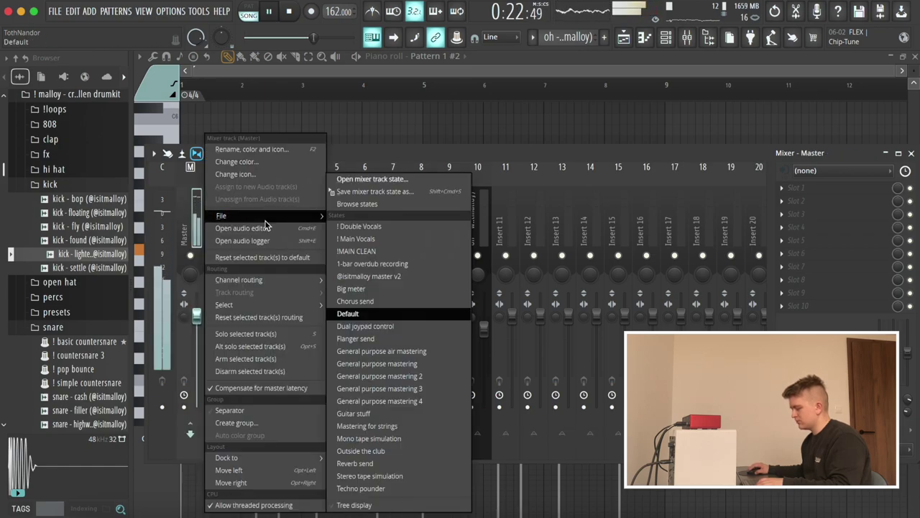
{"action": "left_click", "coordinate": [386, 277]}
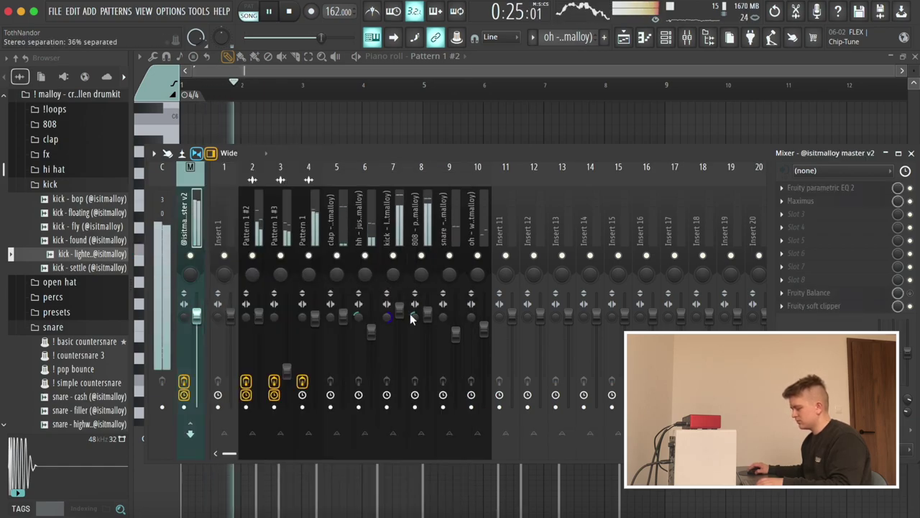
Lower the Pattern 1 and Pattern 1 #2 faders and adjust the loop tracks' stereo separation.
{"action": "left_click", "coordinate": [399, 313]}
{"action": "left_click_drag", "start_coordinate": [315, 318], "coordinate": [258, 320]}
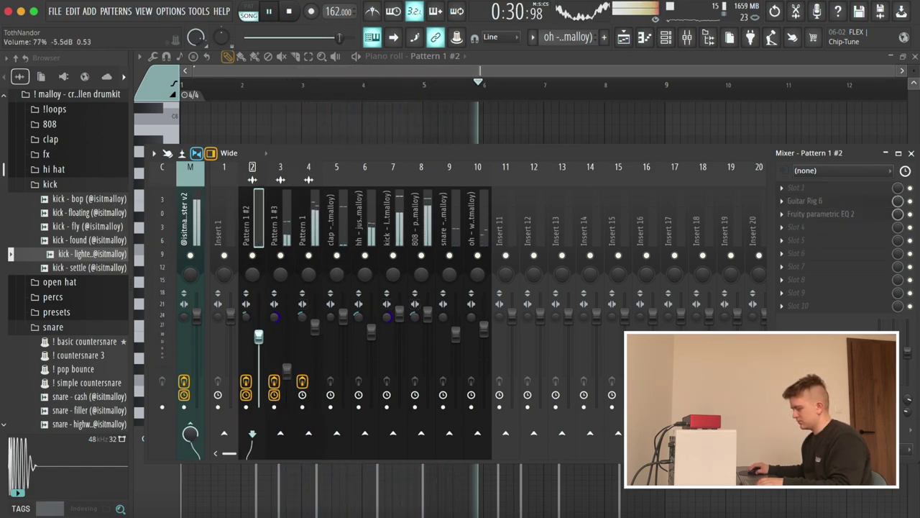
Reshape the Pattern 1 #2 EQ with band 4 cut near 871 Hz, a narrow band 6 cut, and band 3 about +2 dB at 428 Hz.
{"action": "left_click", "coordinate": [798, 215]}
{"action": "left_click_drag", "start_coordinate": [216, 271], "coordinate": [245, 272]}
{"action": "left_click_drag", "start_coordinate": [302, 195], "coordinate": [308, 191]}
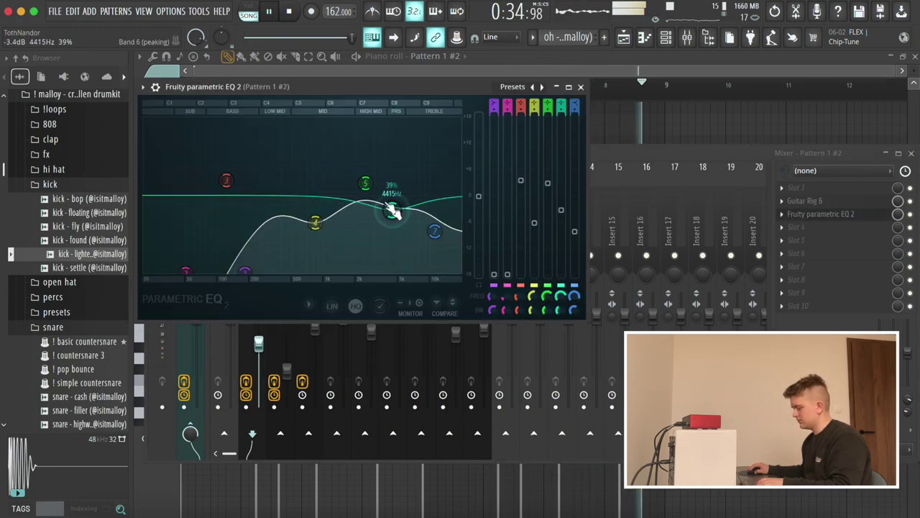
{"action": "left_click_drag", "start_coordinate": [359, 170], "coordinate": [372, 169]}
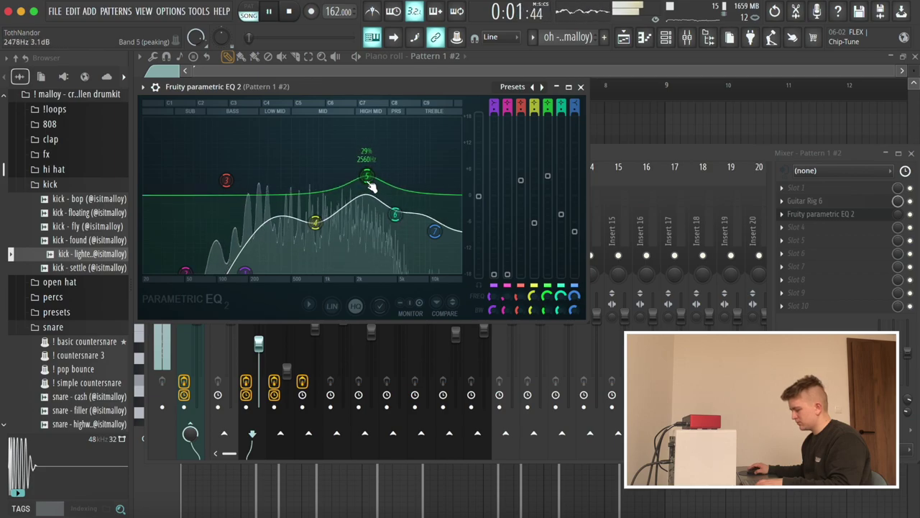
{"action": "left_click_drag", "start_coordinate": [380, 171], "coordinate": [370, 173]}
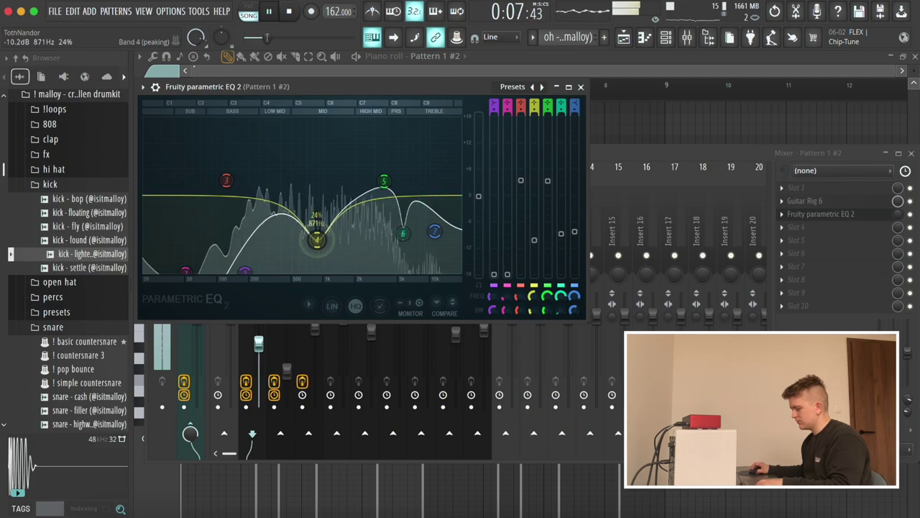
{"action": "left_click", "coordinate": [226, 180]}
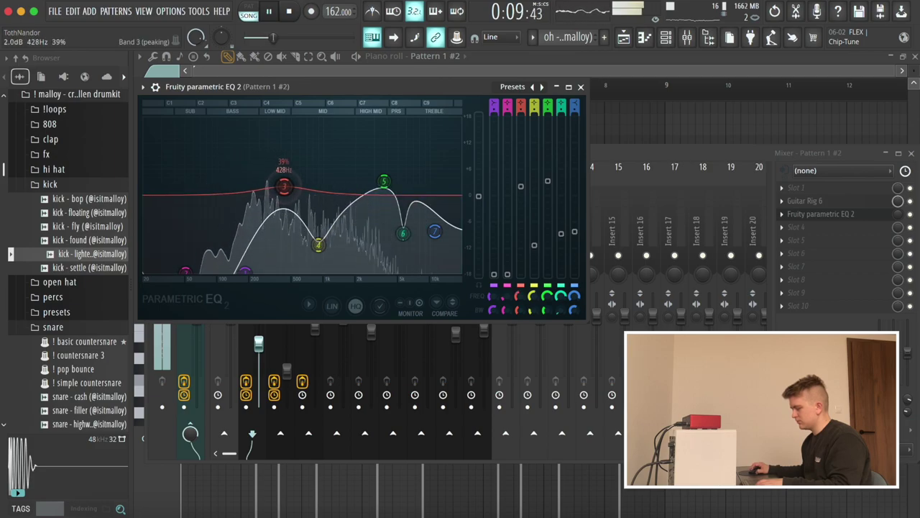
{"action": "left_click", "coordinate": [662, 68]}
{"action": "left_click", "coordinate": [646, 39]}
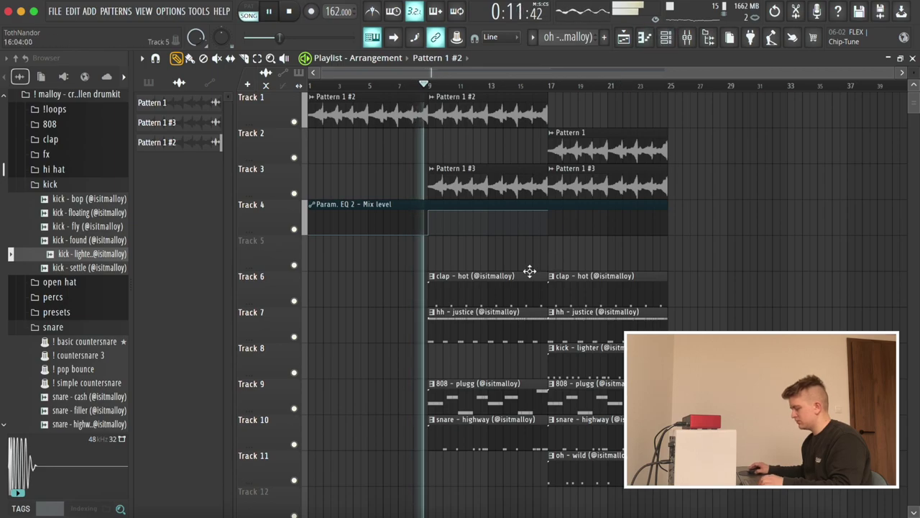
Raise the Pattern 1 #3 fader slightly, set Pattern 1 #2 to about -4.2 dB, and lower the hi-hat fader.
{"action": "left_click", "coordinate": [669, 40]}
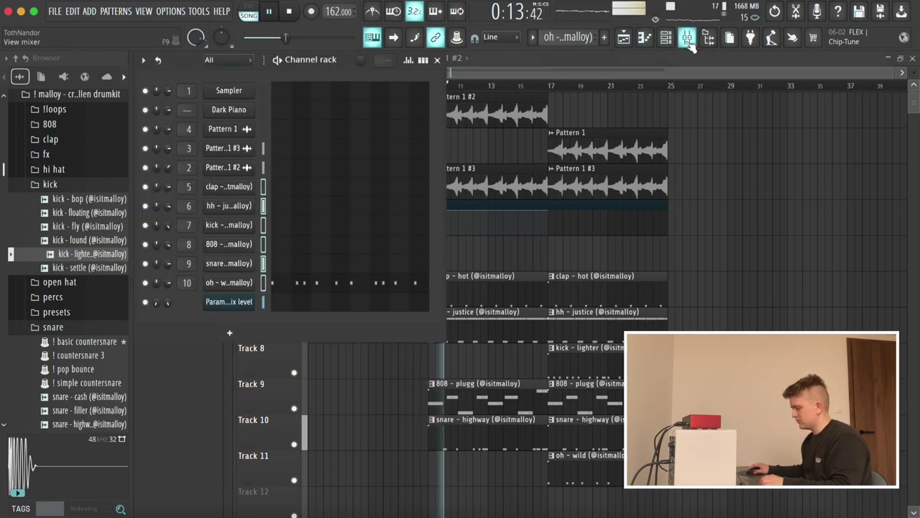
{"action": "left_click", "coordinate": [687, 40]}
{"action": "left_click_drag", "start_coordinate": [287, 367], "coordinate": [258, 343]}
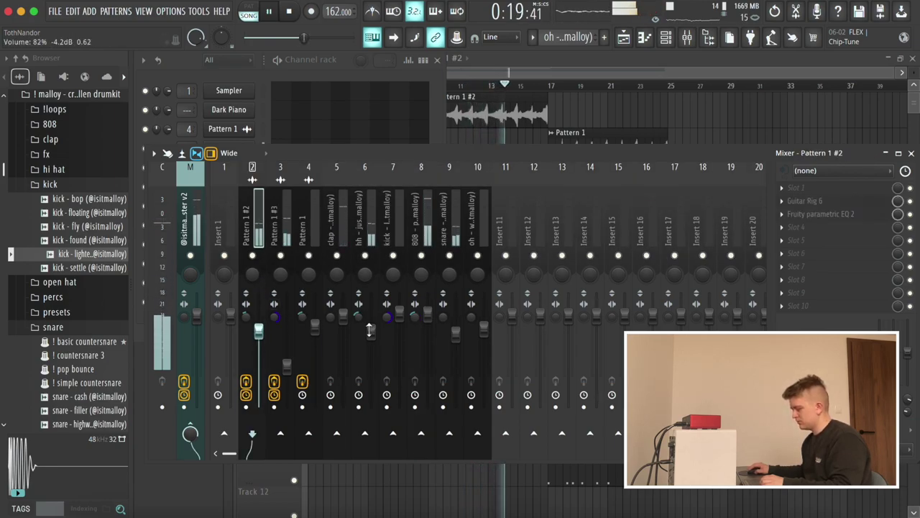
{"action": "left_click_drag", "start_coordinate": [370, 330], "coordinate": [371, 338]}
Load the "hh effect - reverse1 (gross beat)" preset from the drumkit onto the hi-hat mixer track and return to the playlist.
{"action": "left_click", "coordinate": [64, 185]}
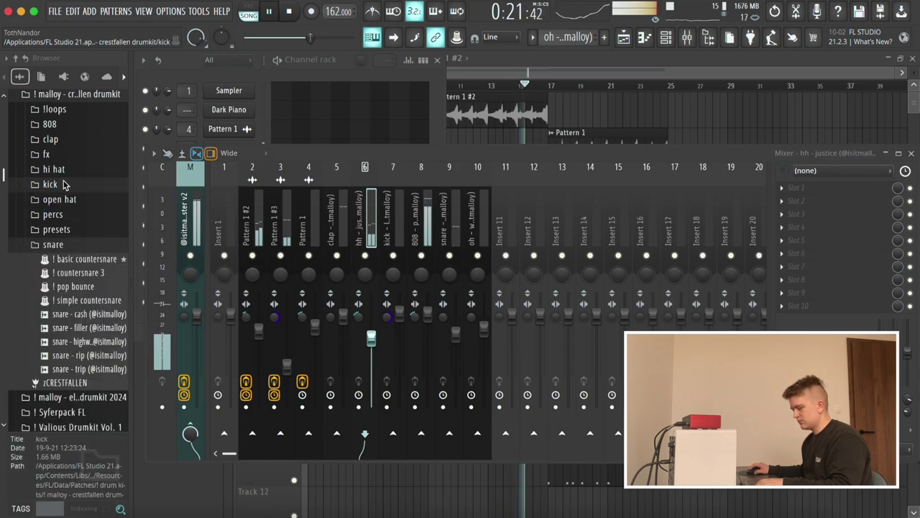
{"action": "left_click", "coordinate": [65, 232]}
{"action": "left_click_drag", "start_coordinate": [79, 285], "coordinate": [361, 206]}
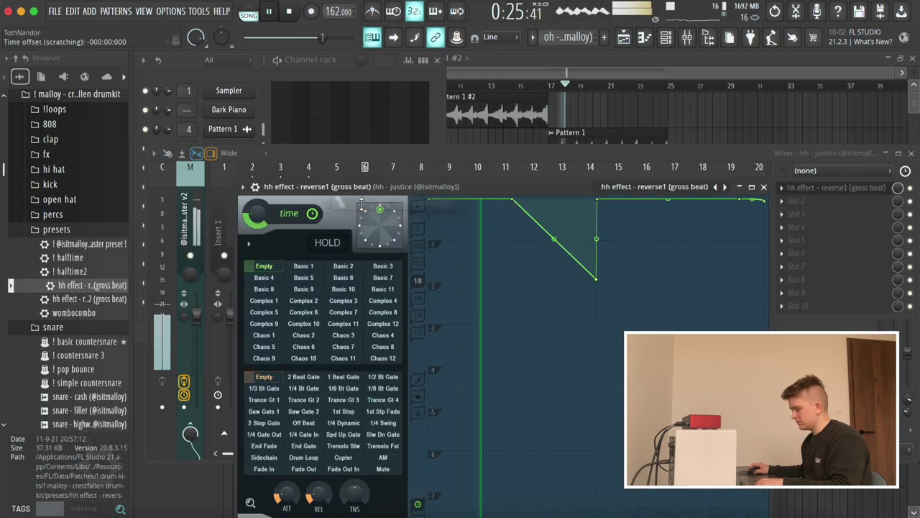
{"action": "key", "text": "Escape"}
{"action": "key", "text": "Escape"}
{"action": "key", "text": "Escape"}
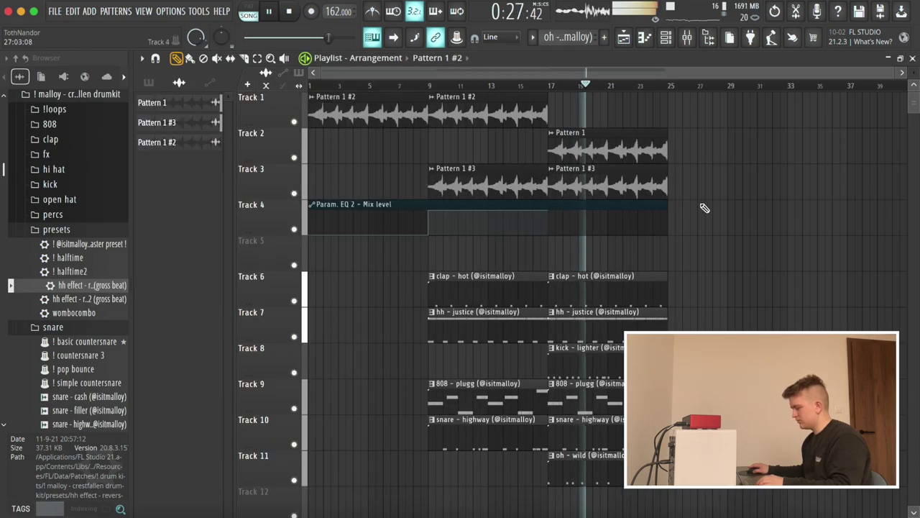
Copy Pattern 1 #2 to bar 25 and Pattern 1 to bar 33, and extend the EQ mix level automation to bar 33.
{"action": "left_click", "coordinate": [612, 189], "text": "ctrl"}
{"action": "left_click_drag", "start_coordinate": [502, 114], "coordinate": [734, 104]}
{"action": "left_click_drag", "start_coordinate": [667, 203], "coordinate": [788, 199]}
{"action": "left_click_drag", "start_coordinate": [607, 151], "coordinate": [844, 148]}
Duplicate the 808, clap and hi-hat clips from bar 17 to bar 25, trimming the clap and hi-hat copies to start at bar 27.
{"action": "left_click_drag", "start_coordinate": [584, 384], "coordinate": [583, 365]}
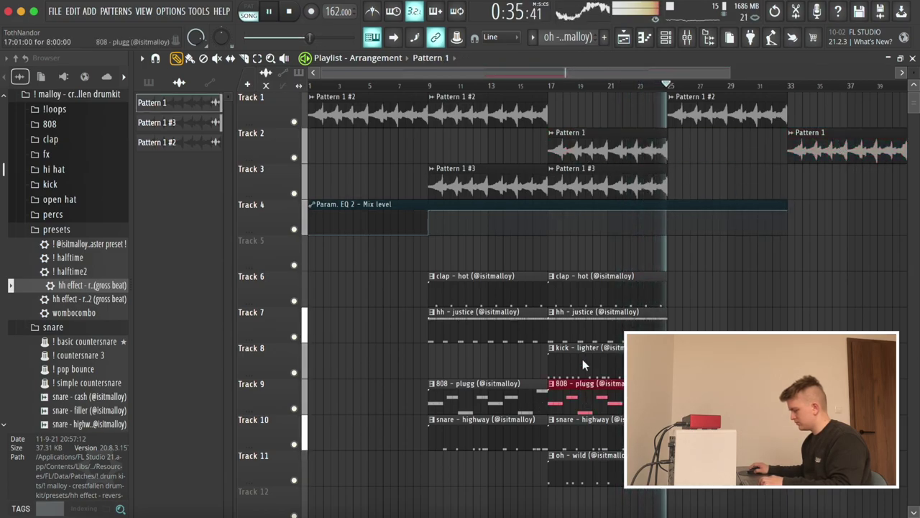
{"action": "left_click_drag", "start_coordinate": [585, 327], "coordinate": [589, 288]}
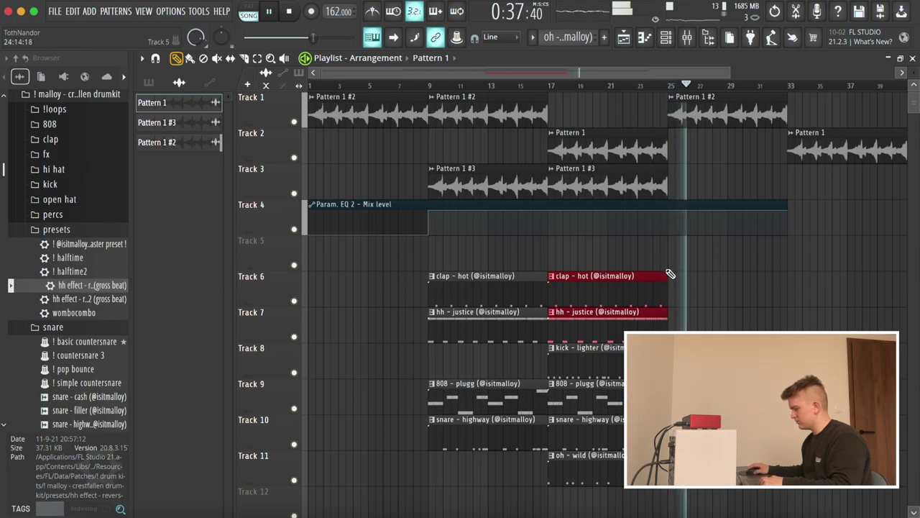
{"action": "key", "text": "ctrl+b"}
{"action": "left_click_drag", "start_coordinate": [671, 294], "coordinate": [700, 298]}
Copy the bar 17 drum clips to bar 33 and trim the clap and hi-hat copies to end at bar 40.
{"action": "left_click_drag", "start_coordinate": [624, 391], "coordinate": [611, 289]}
{"action": "left_click_drag", "start_coordinate": [599, 289], "coordinate": [847, 291]}
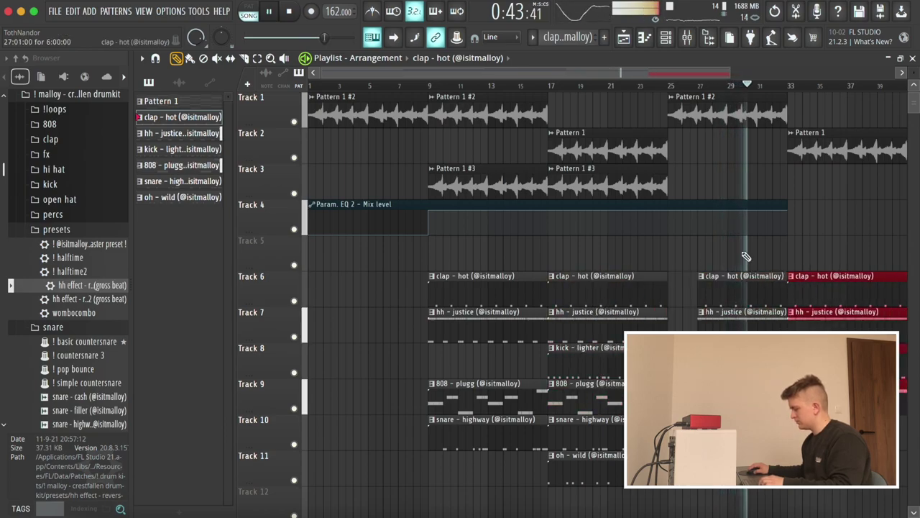
{"action": "scroll", "coordinate": [746, 275], "scroll_direction": "down", "scroll_amount": 2, "text": "ctrl"}
{"action": "left_click", "coordinate": [758, 337], "text": "ctrl"}
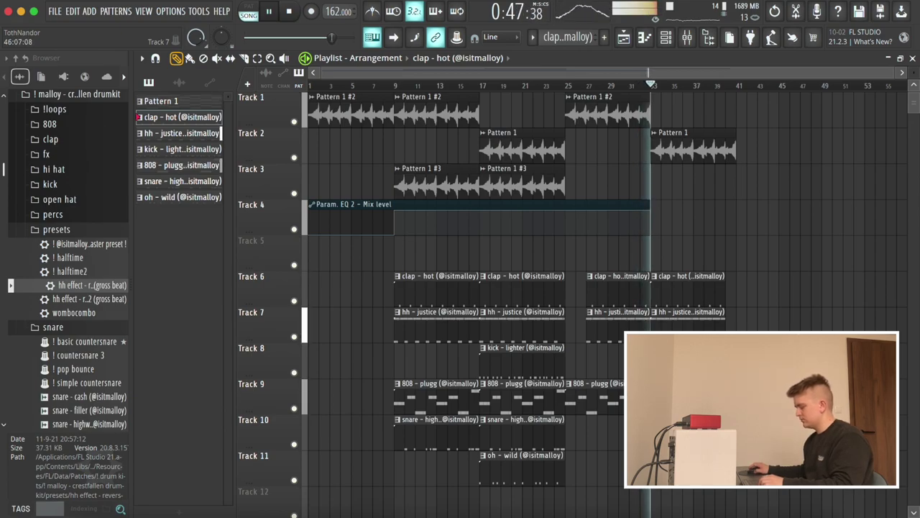